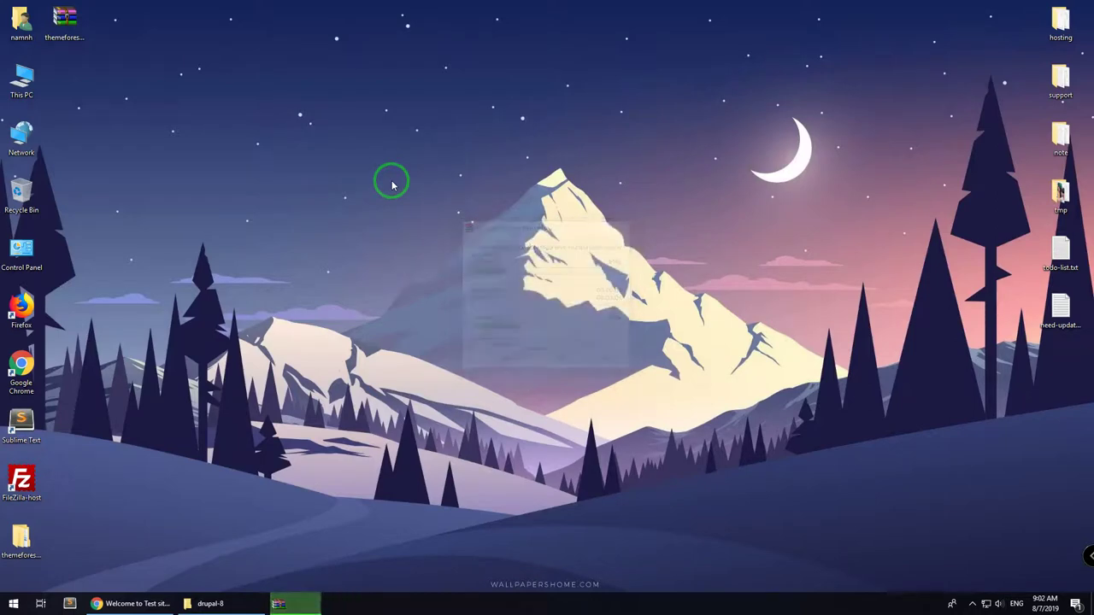
Move the extracted Elix theme folder beside its archive on the desktop, review its contents and open the existing-installation folder
drag(62, 531, 91, 78)
double_click(72, 83)
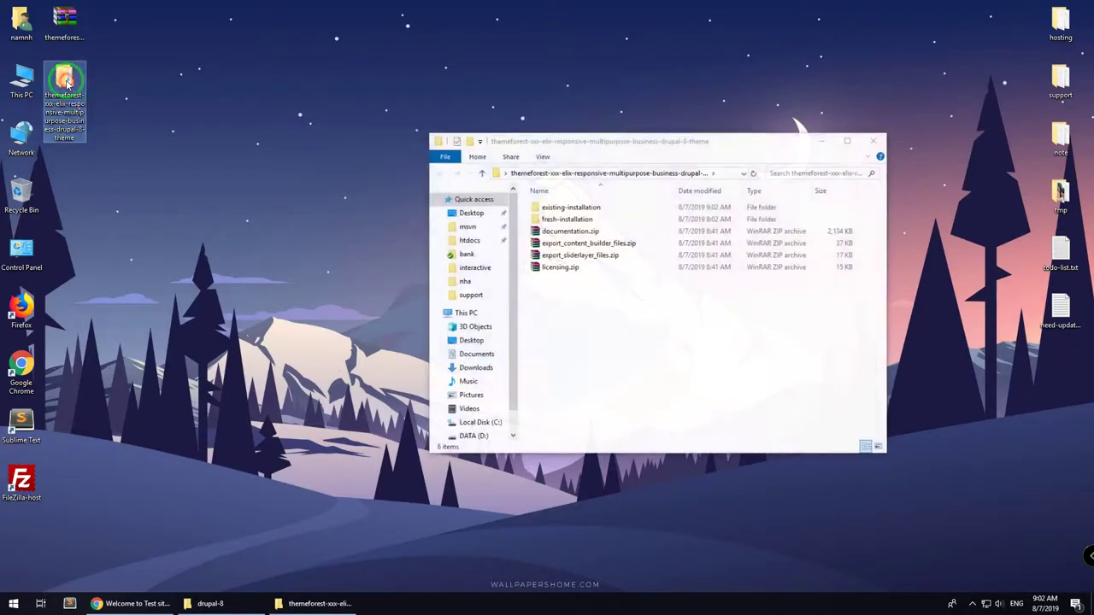
click(566, 208)
click(565, 219)
click(563, 231)
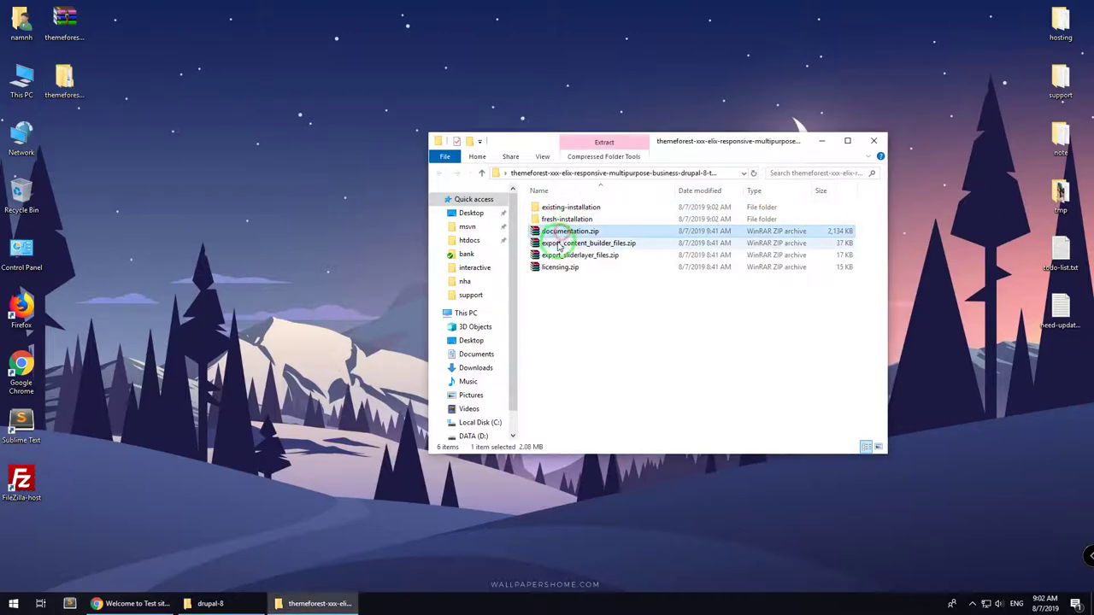
click(560, 244)
click(557, 256)
click(554, 267)
double_click(556, 208)
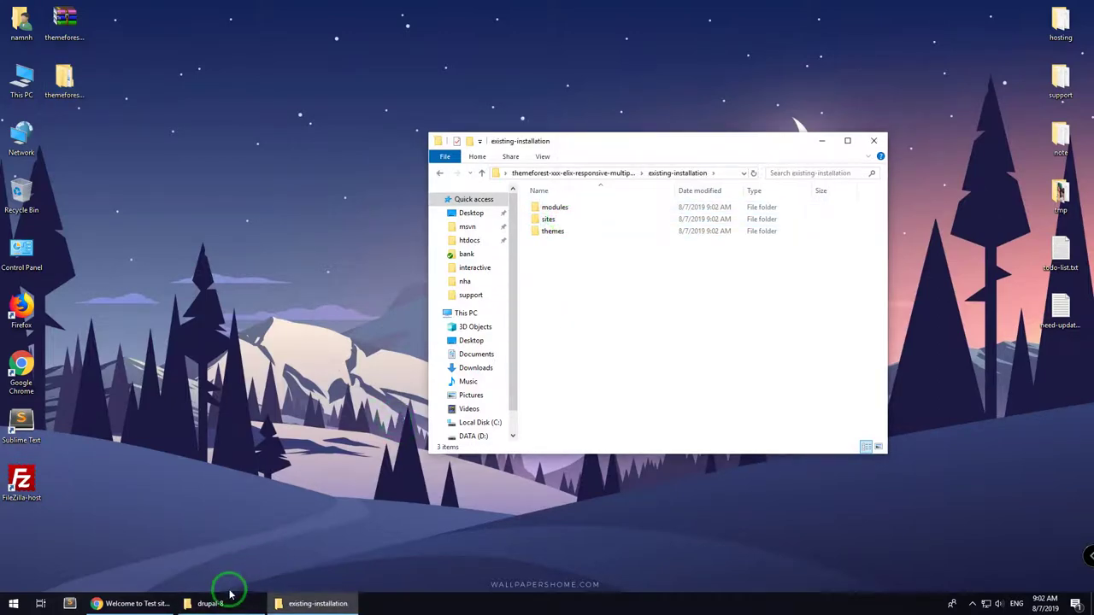
Switch to Chrome and check the local address of the Drupal test site
click(132, 603)
drag(113, 29, 212, 29)
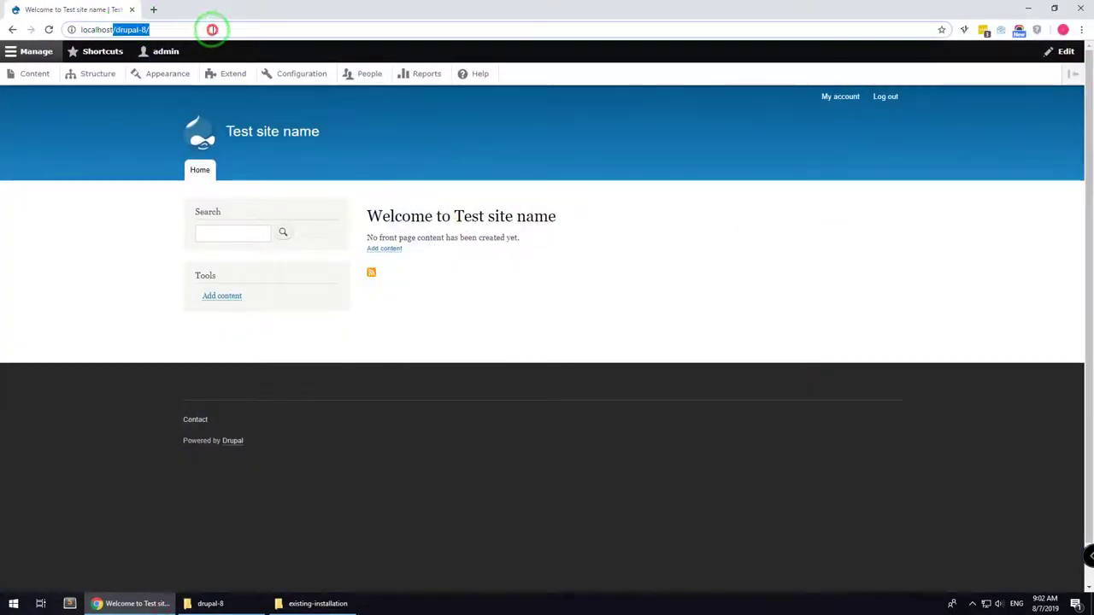
click(93, 225)
Bring up the drupal-8 folder in File Explorer and arrange it side by side with the existing-installation folder
click(211, 604)
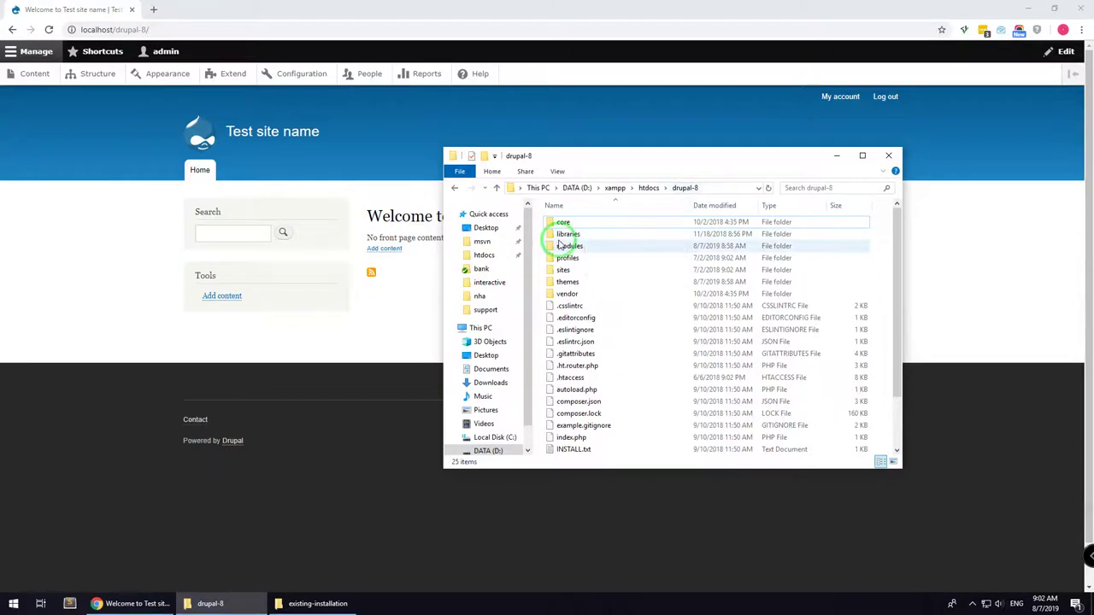
click(318, 604)
drag(616, 145, 727, 151)
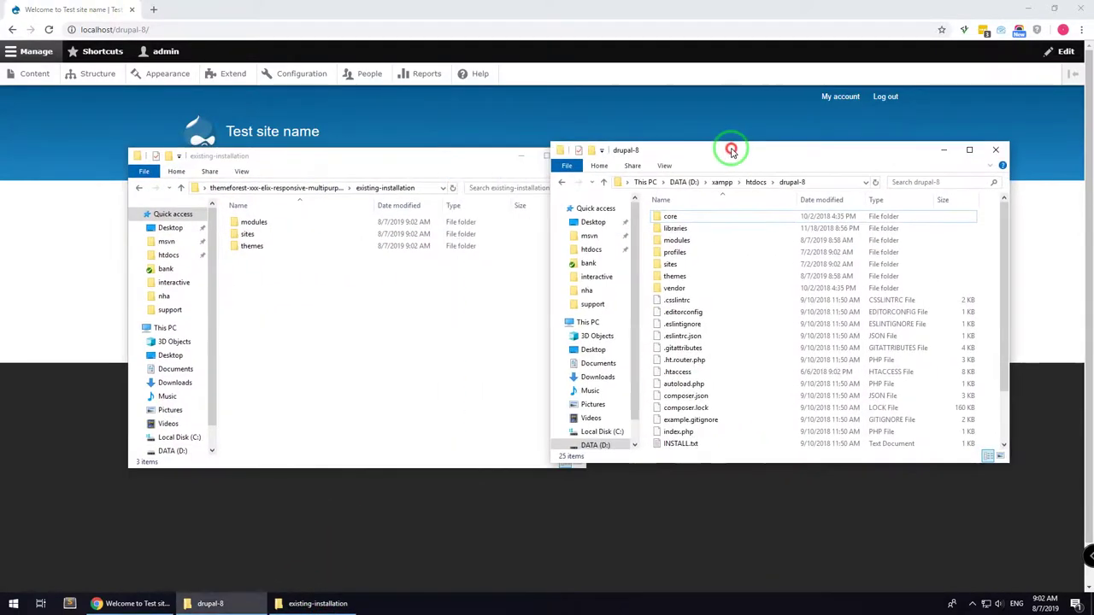
Copy everything in the theme package's modules folder into the modules folder of drupal-8
double_click(682, 240)
double_click(254, 221)
key(ctrl+a)
drag(257, 235, 757, 264)
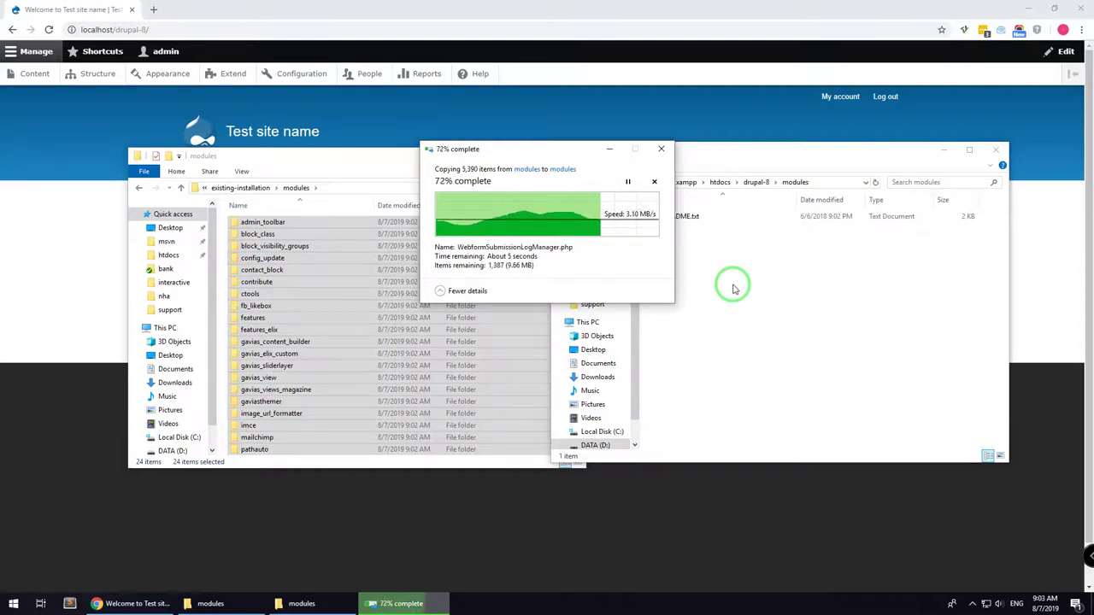
Copy the gavias_elix folder from the package's themes folder into the themes folder of drupal-8
click(755, 182)
double_click(675, 275)
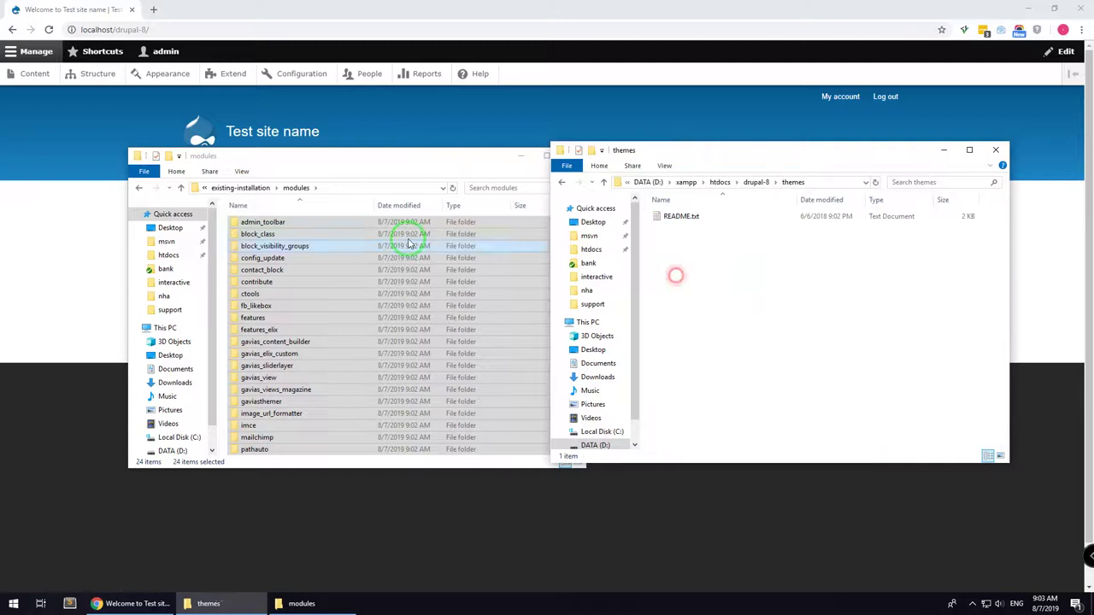
click(261, 187)
double_click(248, 247)
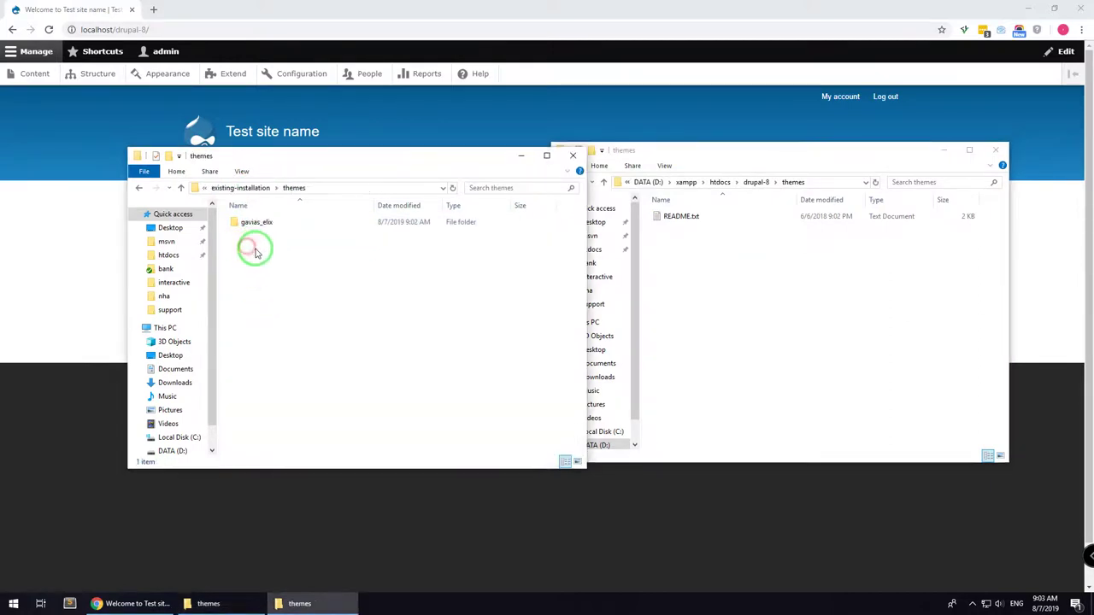
drag(254, 224, 725, 268)
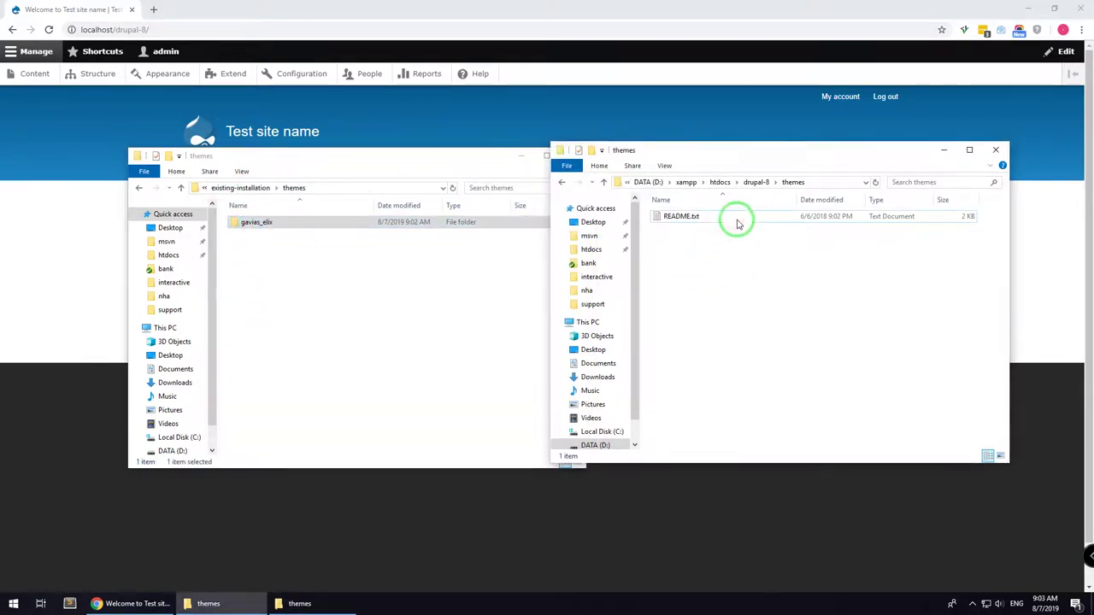
Copy the default folder from the package's sites folder into the sites folder of drupal-8
click(755, 182)
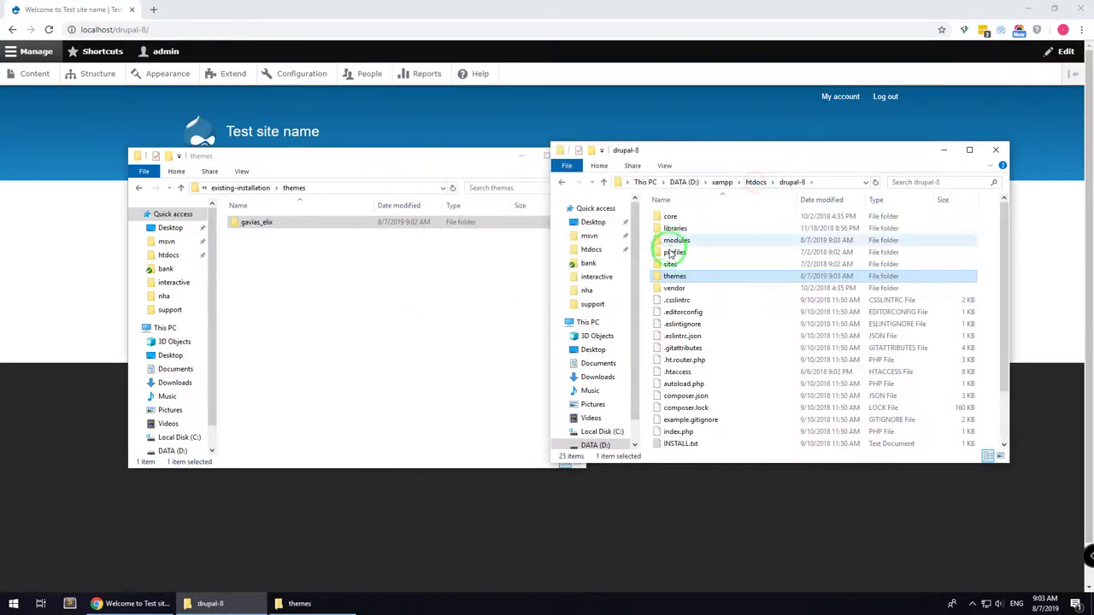
double_click(672, 262)
click(252, 187)
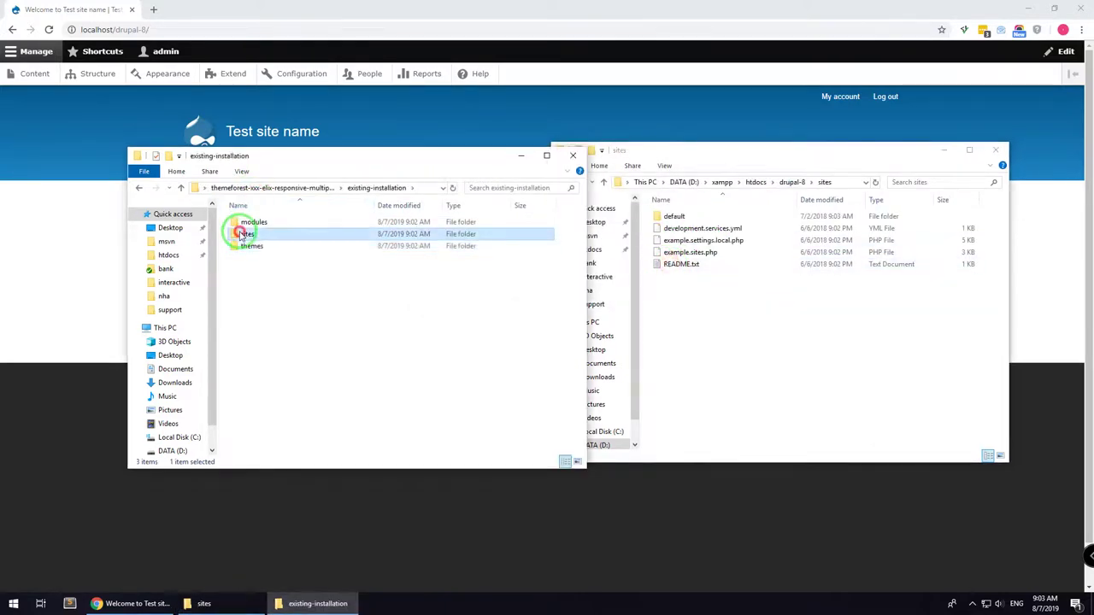
double_click(247, 233)
drag(249, 221, 811, 309)
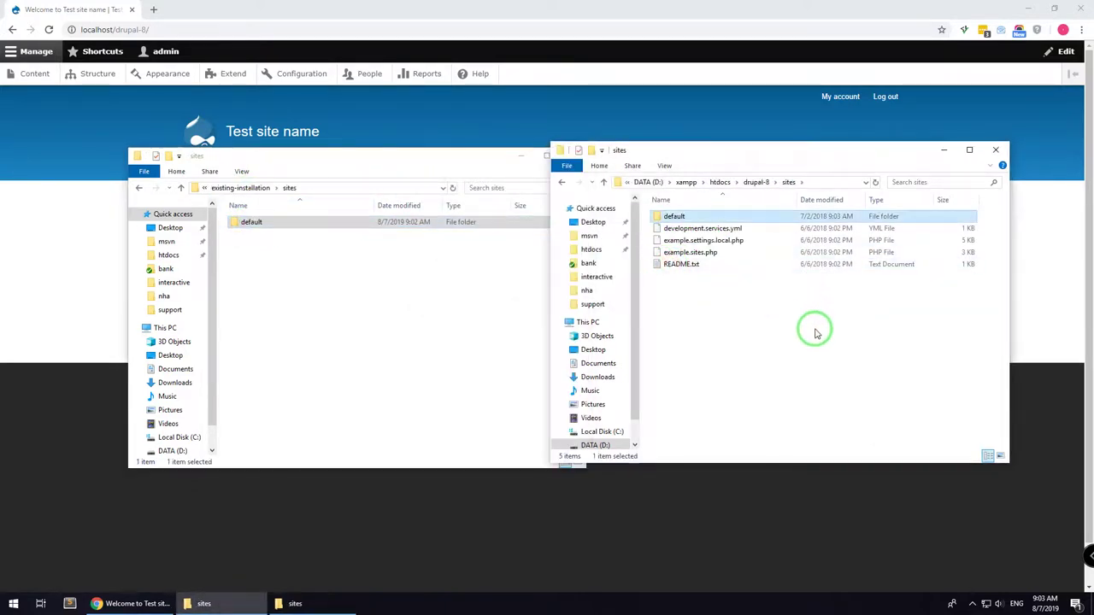
Switch to the Drupal site in Chrome and install Gavias Elix 8.x as the default theme
click(60, 216)
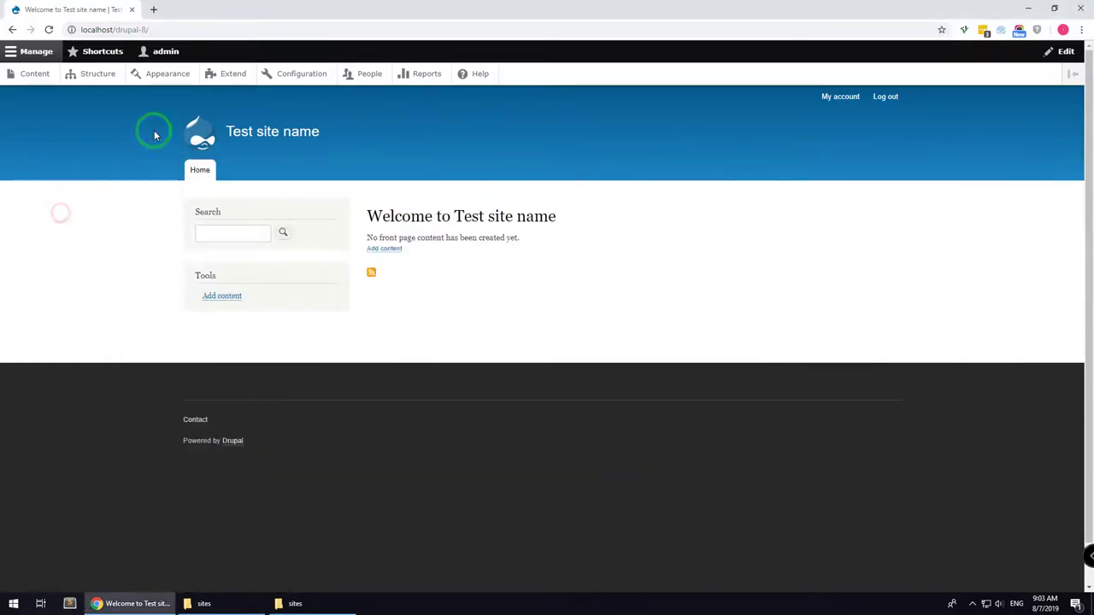
click(167, 74)
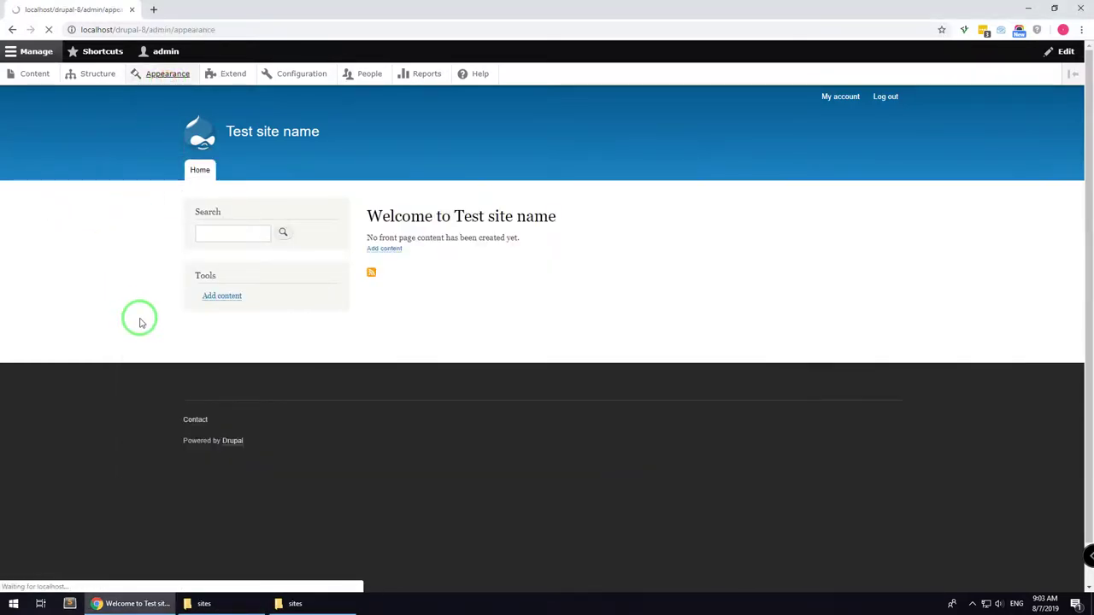
scroll(139, 317, down, 3)
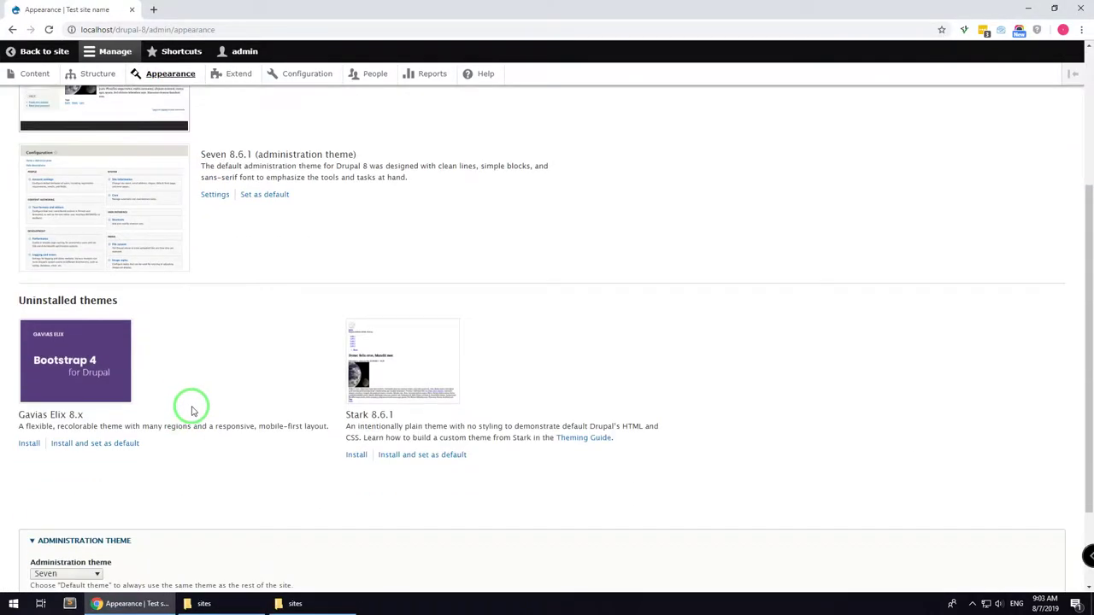
click(87, 448)
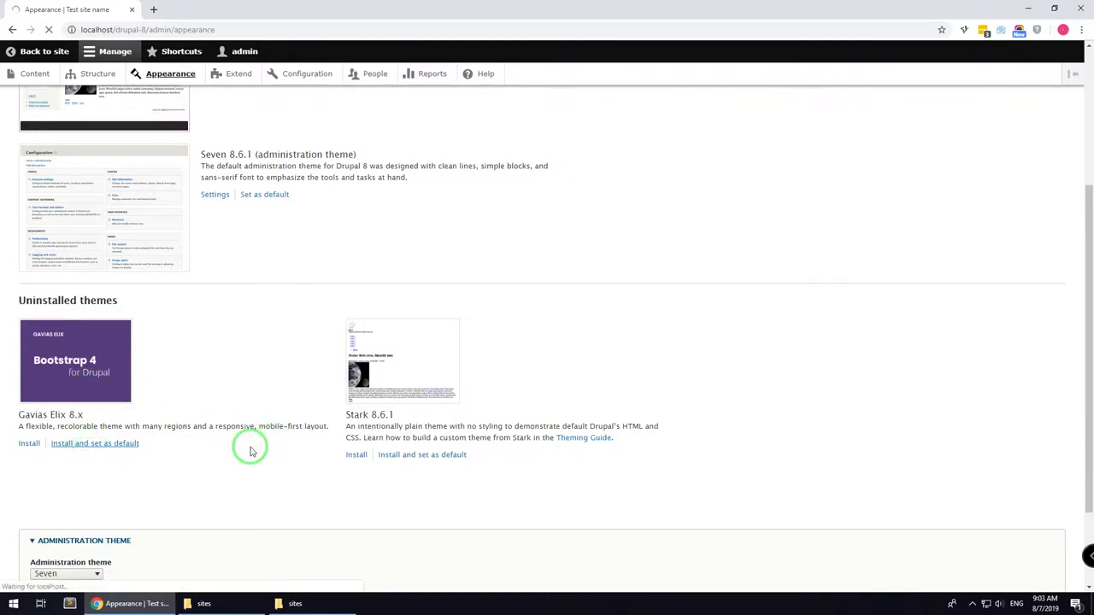
Filter the site's modules by "gavias" and install Gavias Content Builder, Custom View, Elix Themer, SliderLayer, Themer and Views Magazine
click(241, 77)
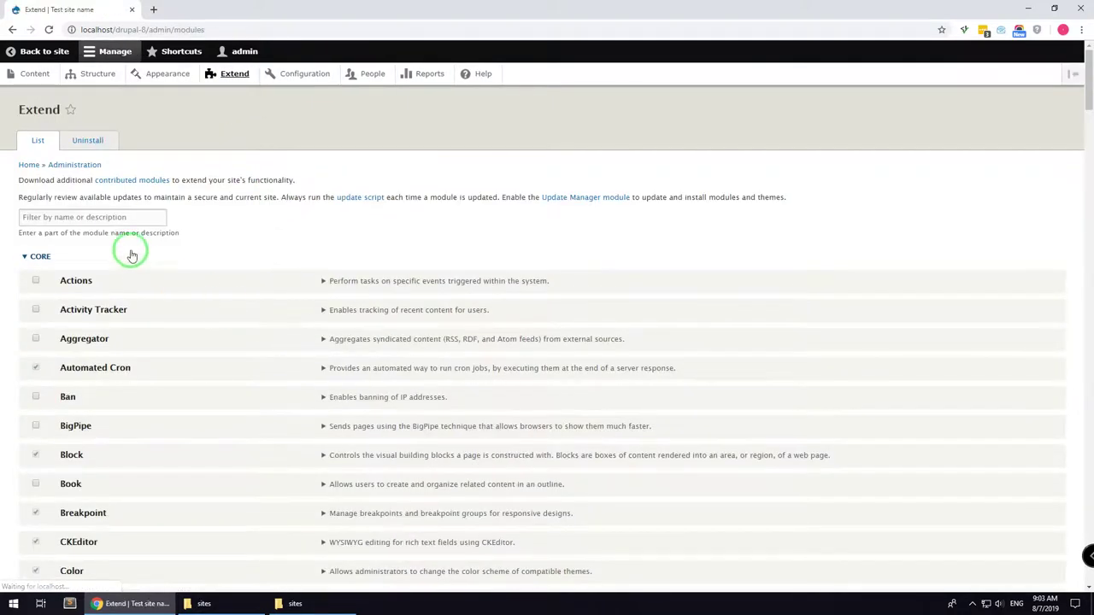
click(129, 217)
text(gavias)
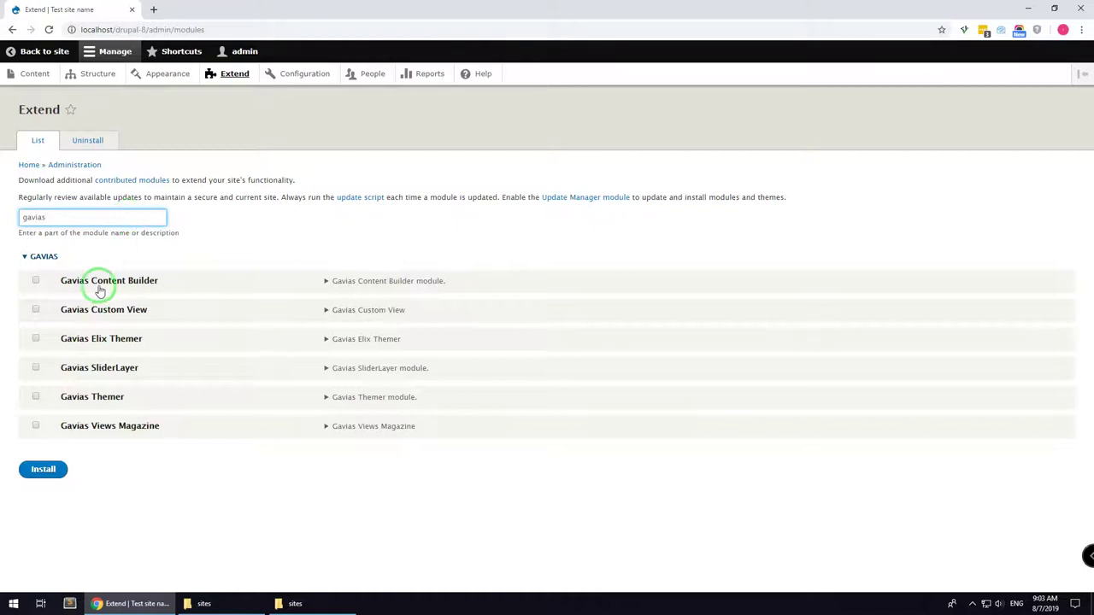
click(98, 285)
click(99, 311)
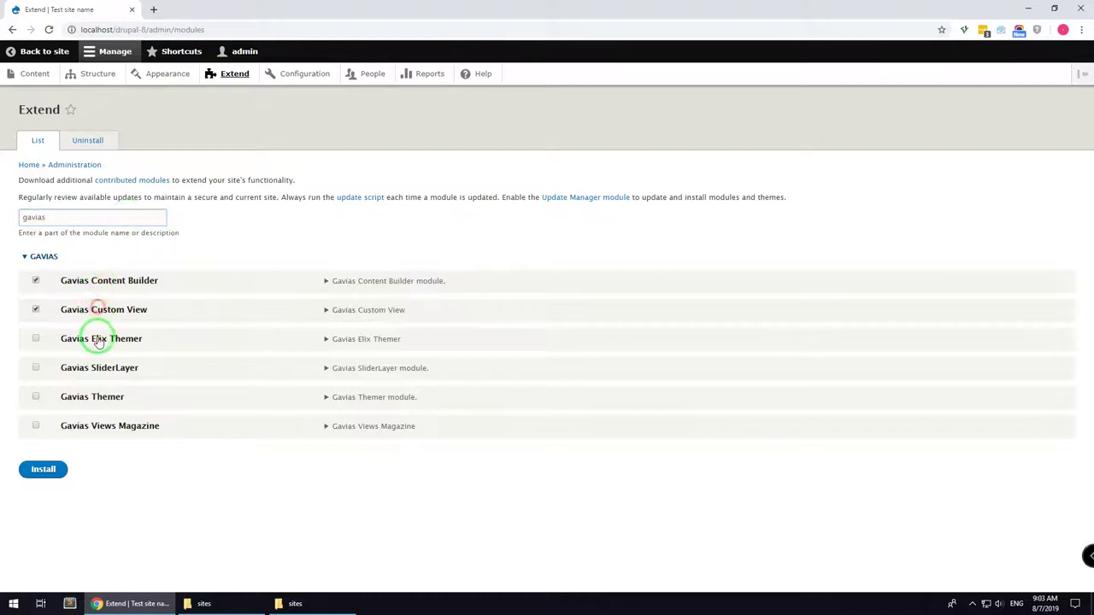
click(98, 338)
click(94, 367)
click(90, 399)
click(77, 428)
click(44, 469)
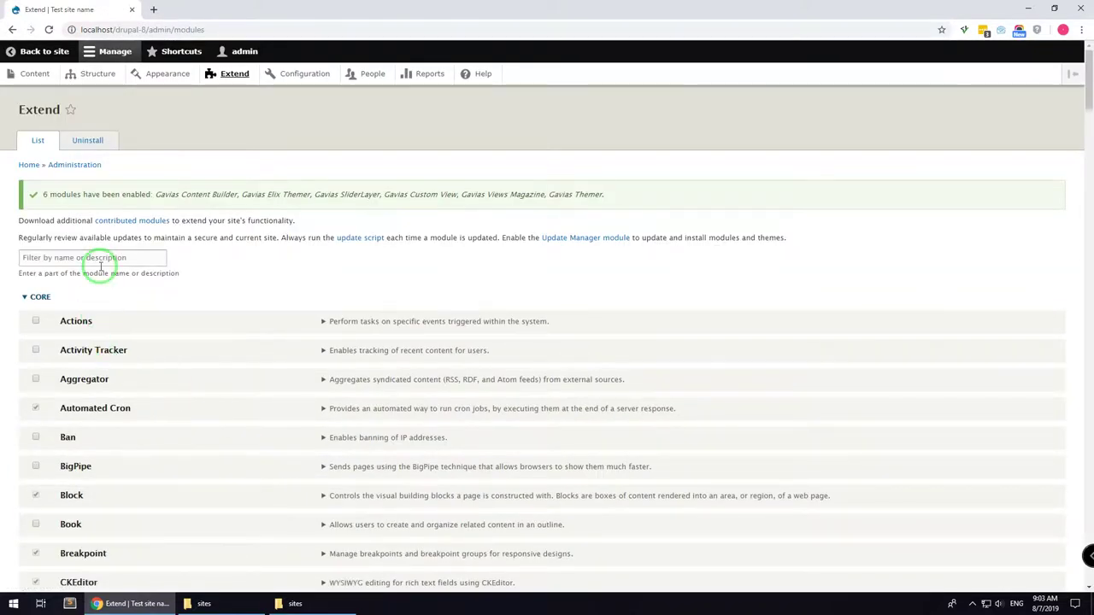
Filter the modules by "elix" and install Features Elix together with its required modules
text(elix)
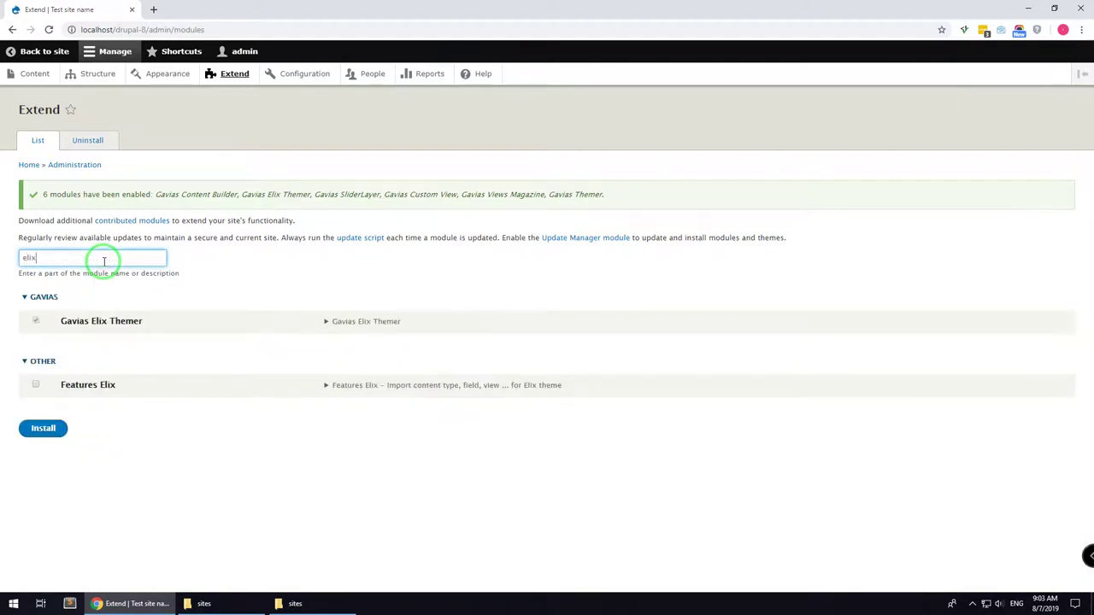
click(88, 386)
click(43, 428)
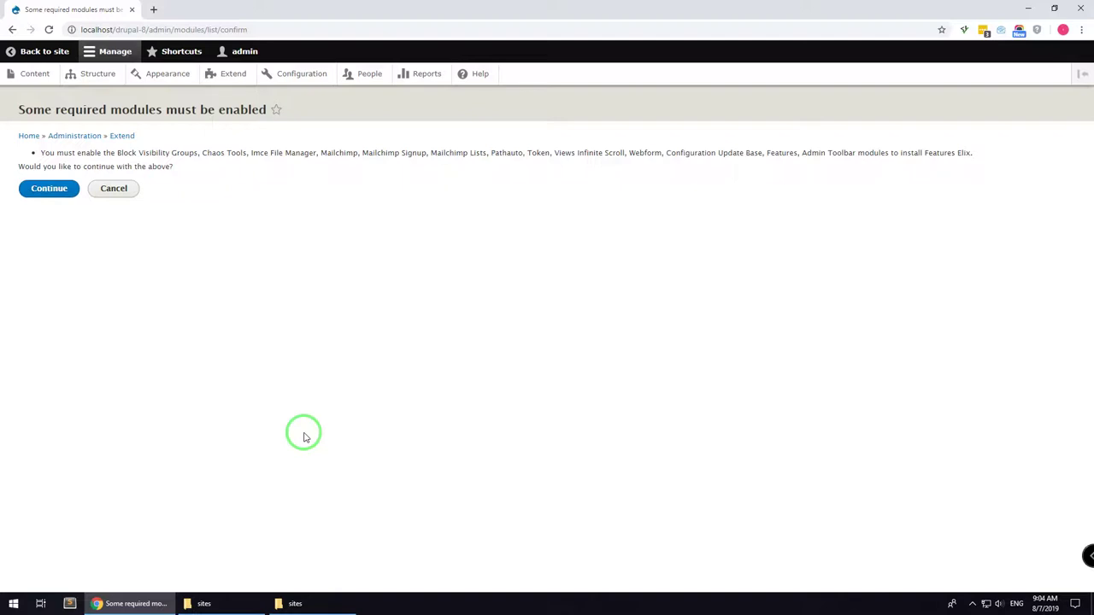
click(44, 192)
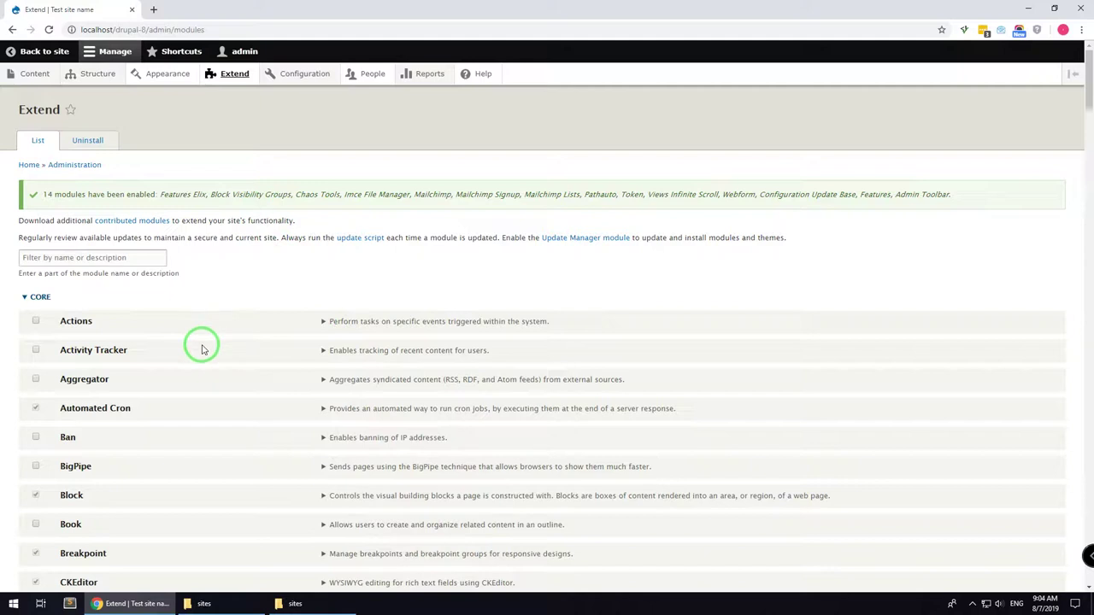
In the Gavias Elix block layout, assign the Search block to the Search region and Breadcrumbs to the Breadcrumbs region
mouse_move(99, 75)
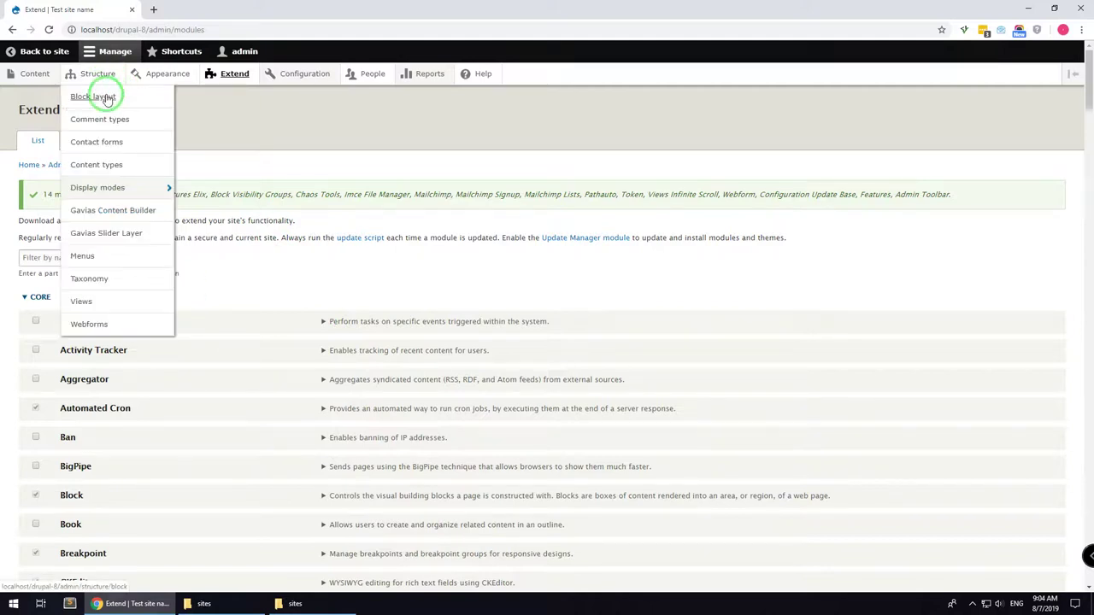
click(106, 97)
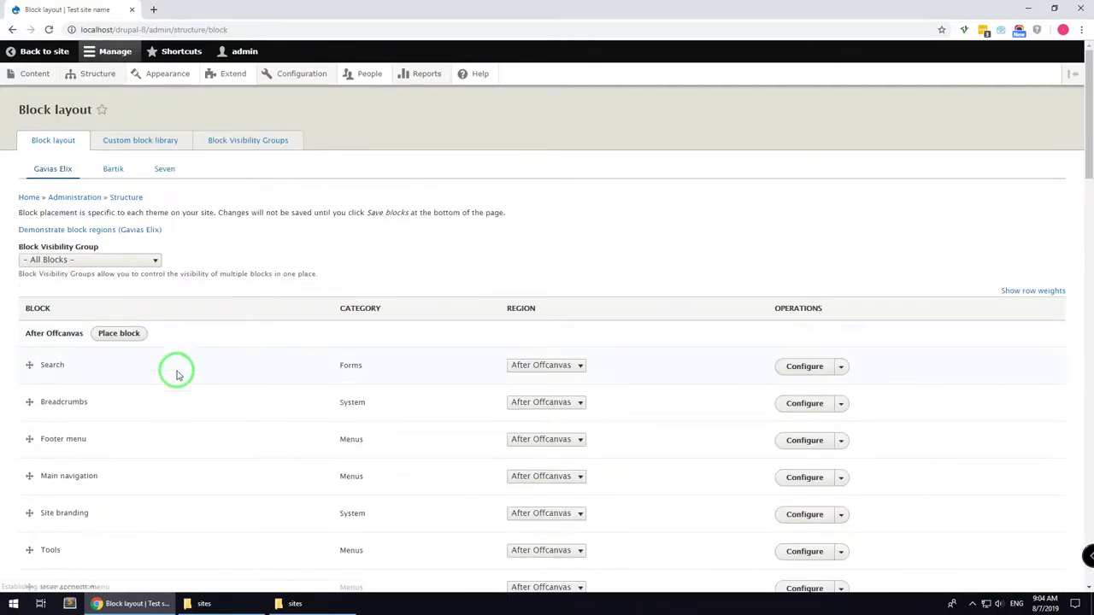
scroll(177, 373, down, 1)
click(542, 308)
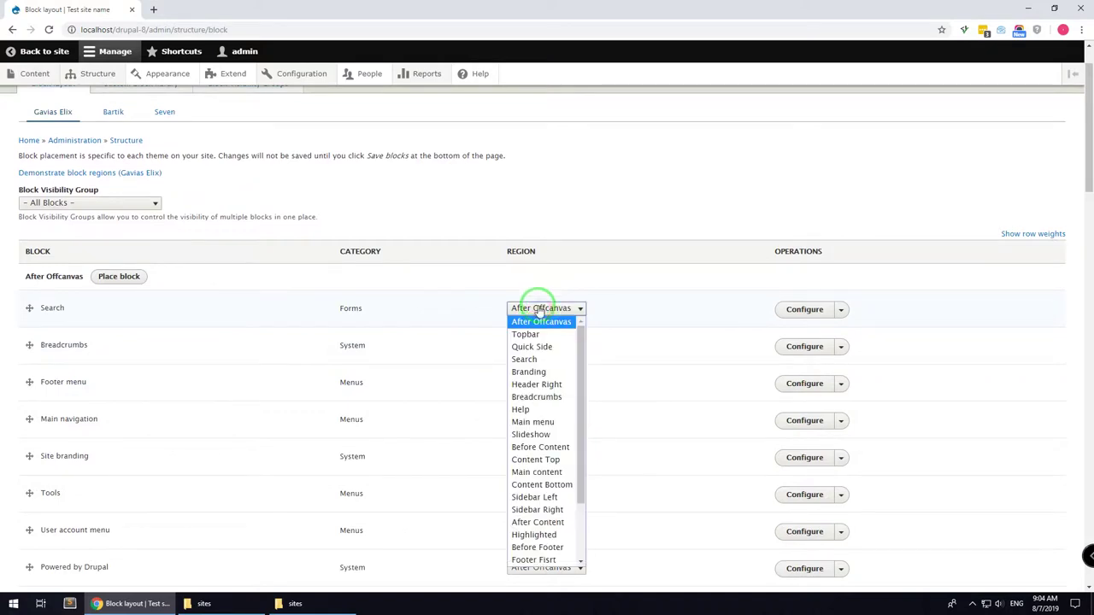
click(527, 359)
click(543, 346)
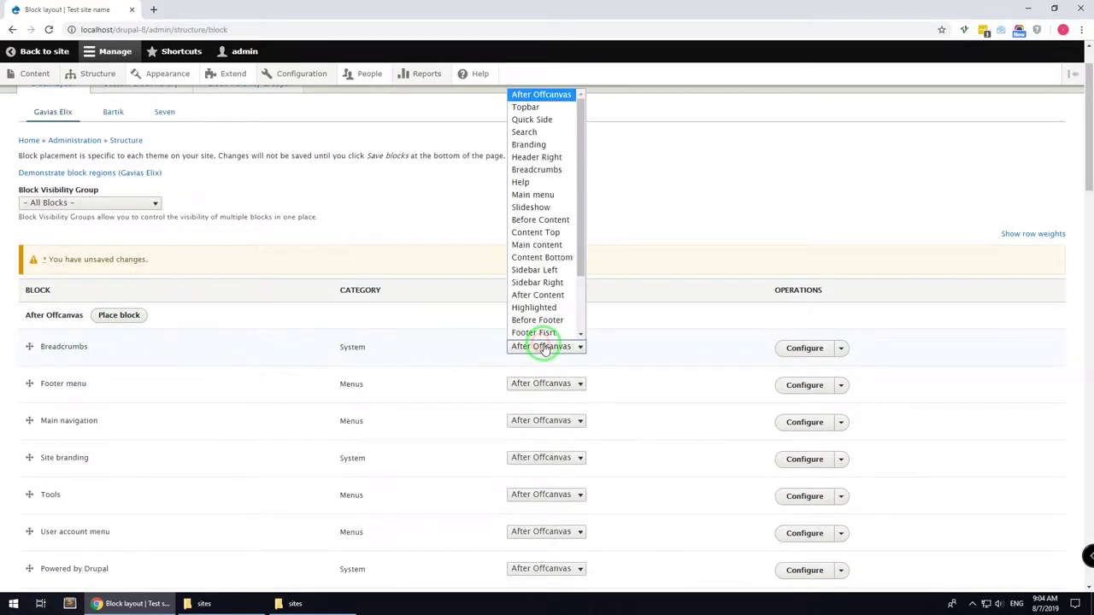
click(533, 169)
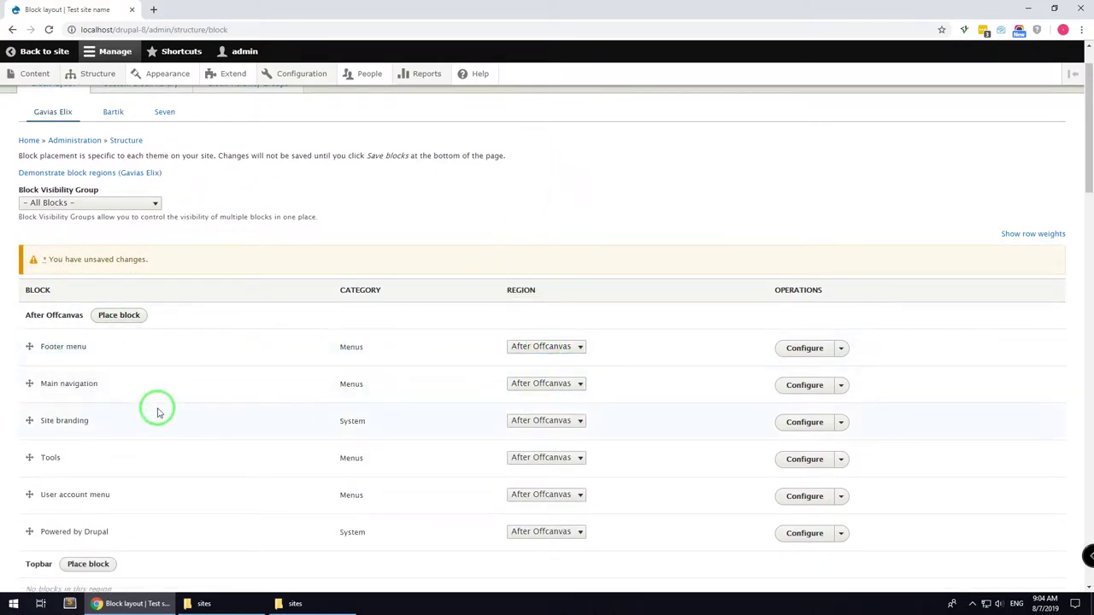
Move the Footer menu block out of After Offcanvas, and assign Main navigation to Main menu and Site branding to Branding
click(535, 345)
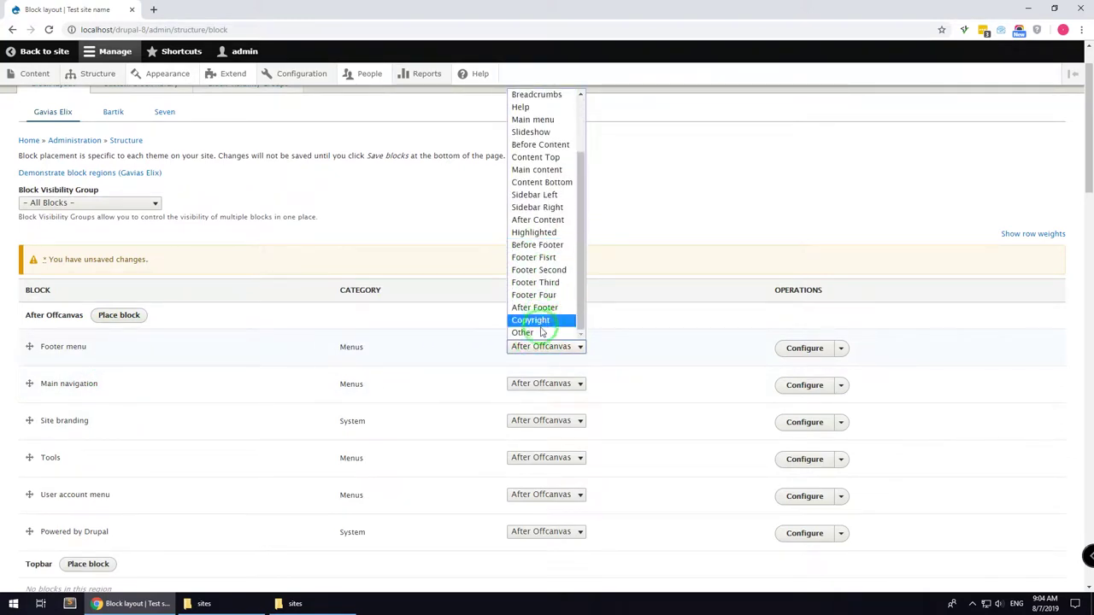
click(540, 328)
click(545, 347)
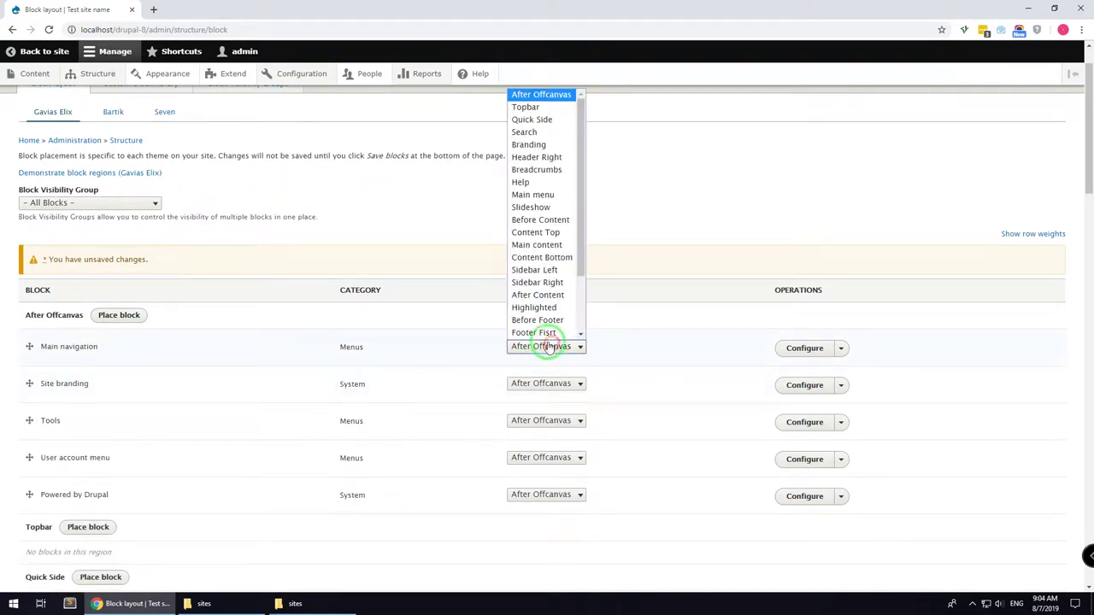
click(535, 195)
click(528, 348)
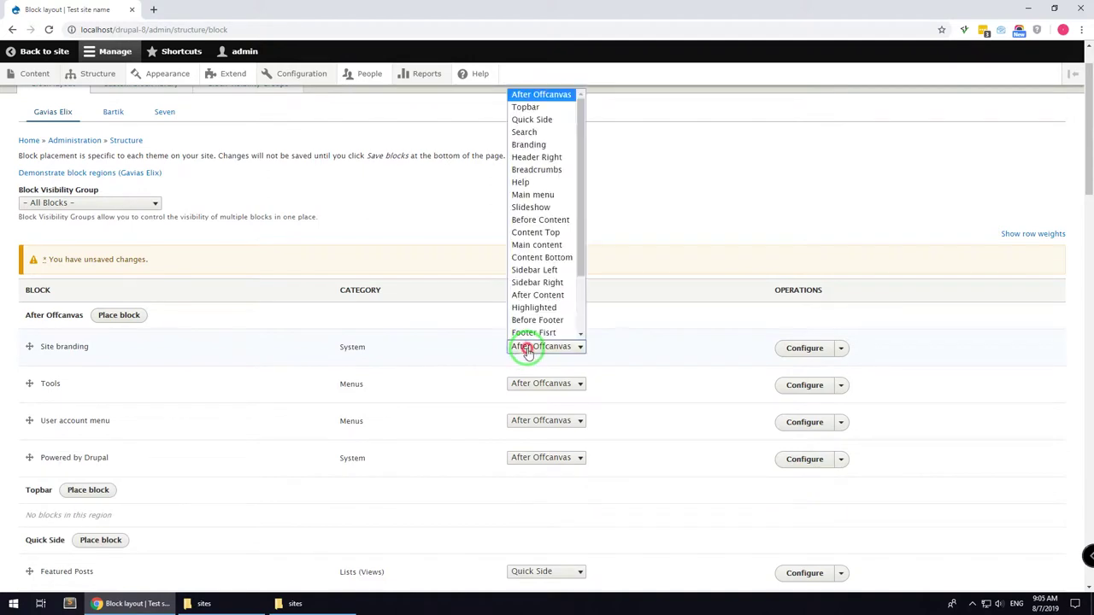
click(533, 144)
Assign the Tools block to the Help region, User account menu to Other, and Powered by Drupal to Copyright
click(523, 346)
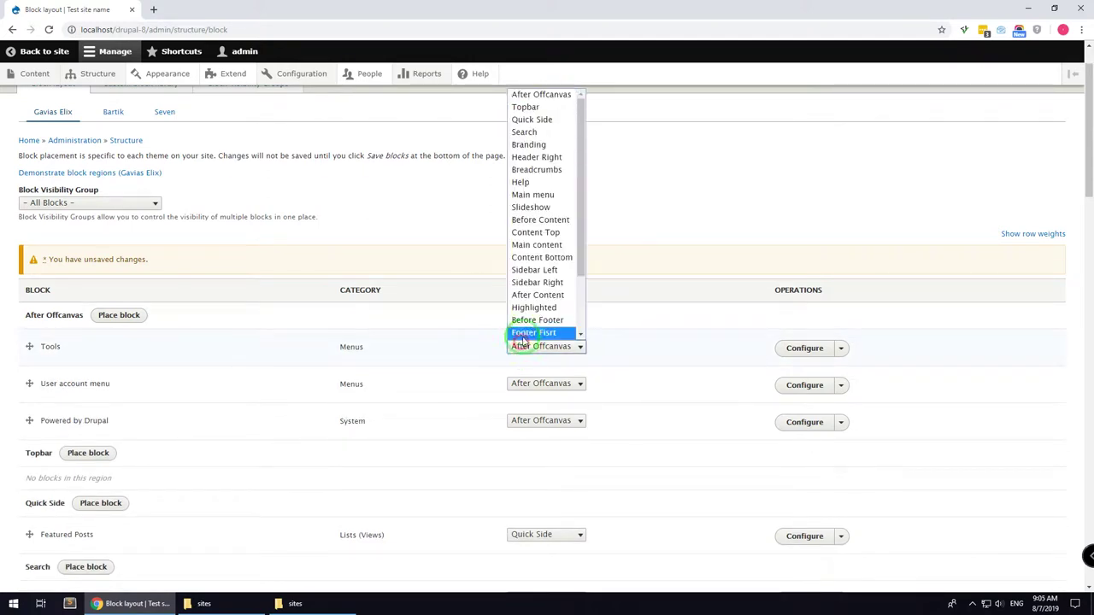
scroll(530, 333, down, 3)
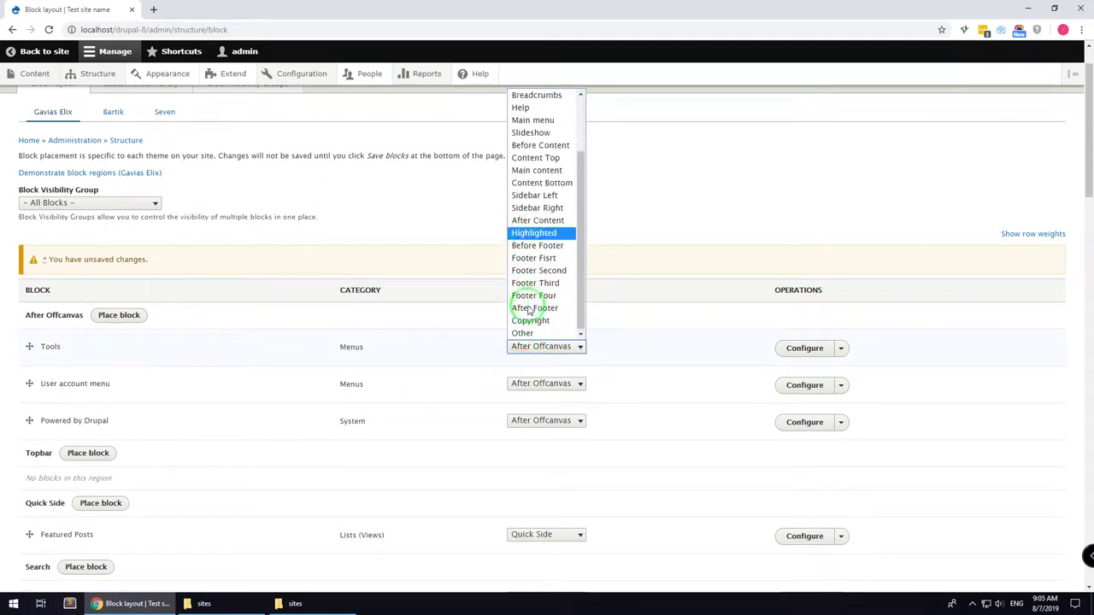
click(522, 107)
drag(536, 352, 523, 333)
click(523, 334)
click(528, 348)
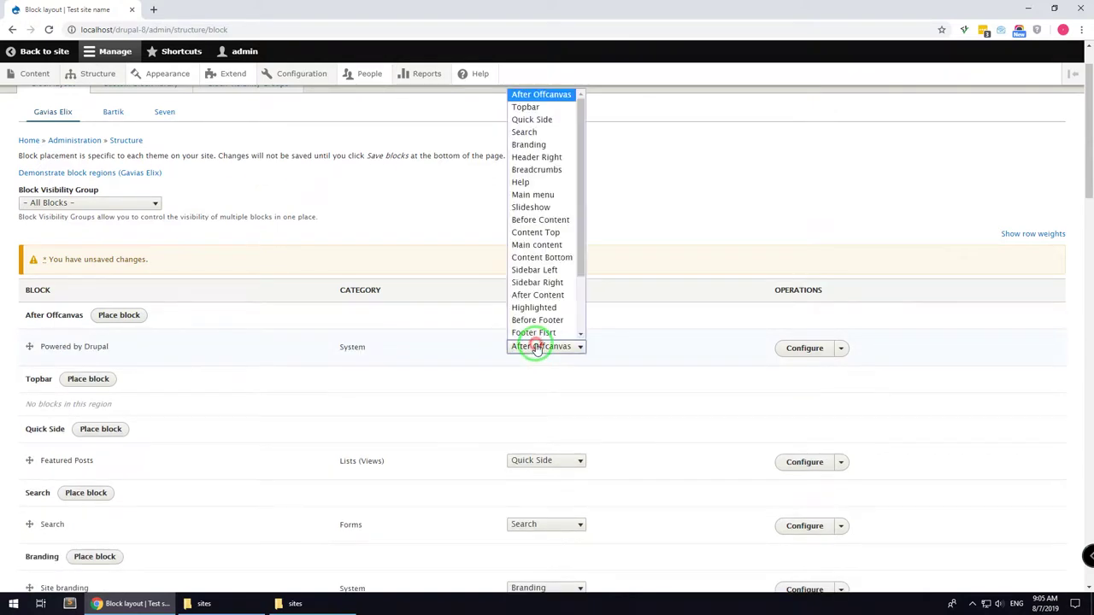
scroll(547, 316, down, 2)
click(536, 322)
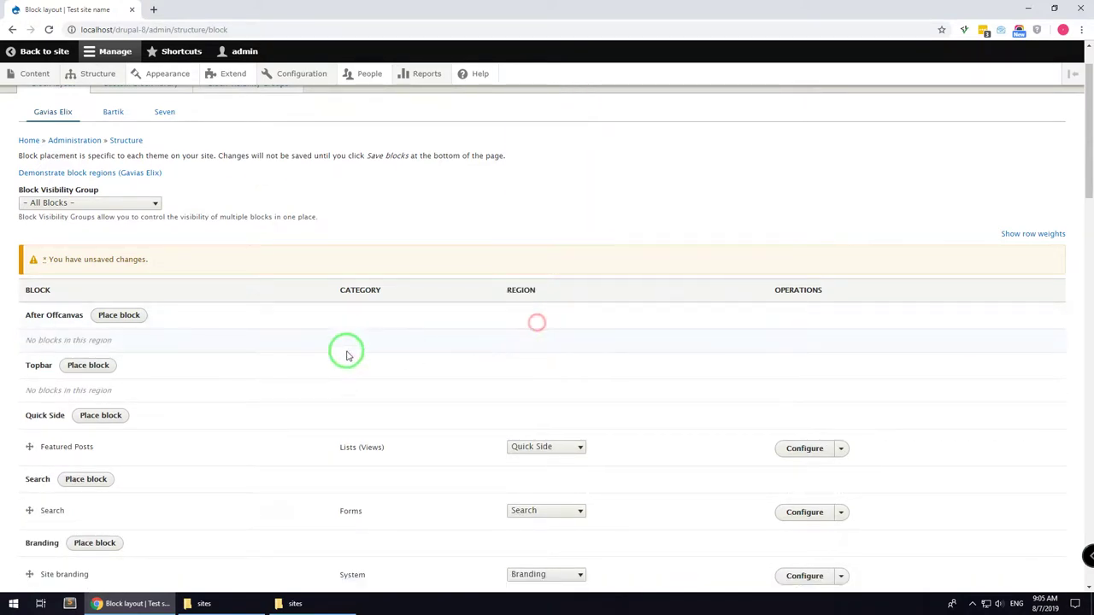
Move the Help and Tabs blocks from Main content to the Help region
scroll(326, 363, down, 3)
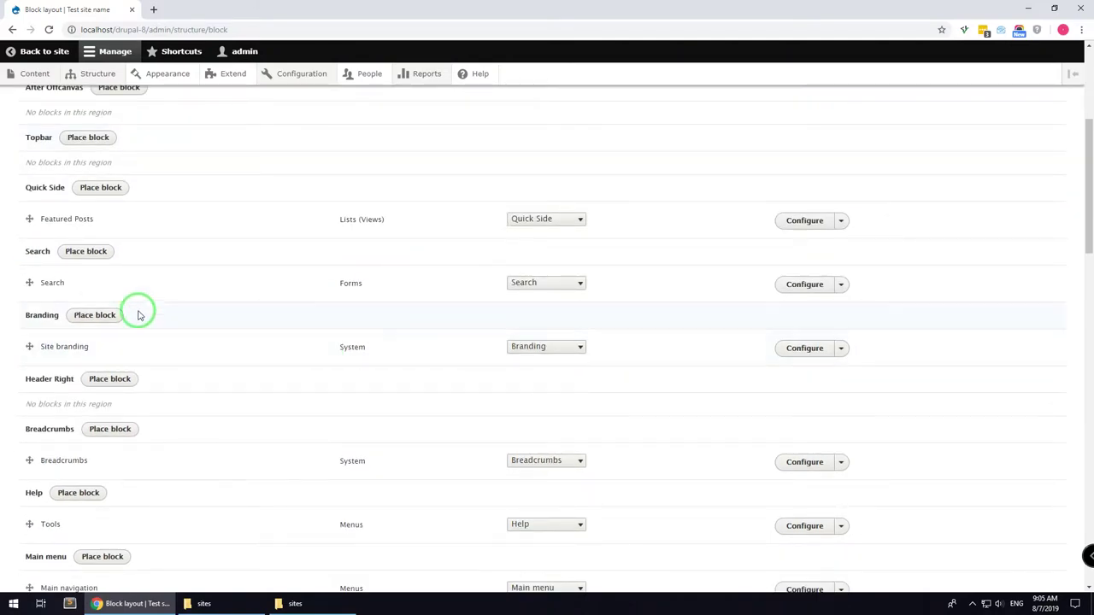
scroll(69, 325, down, 4)
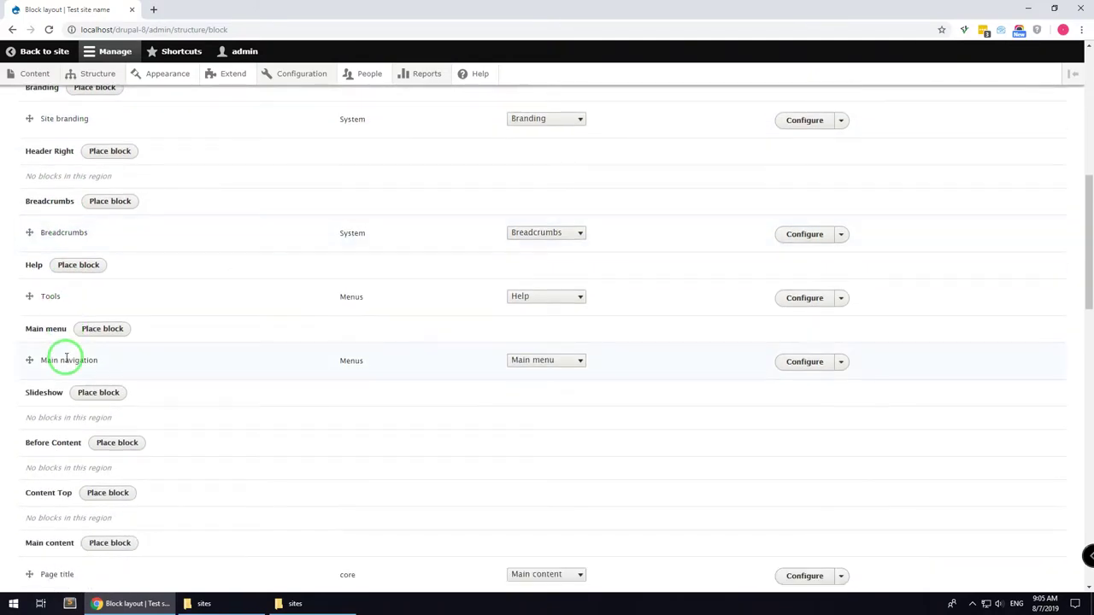
scroll(66, 357, down, 3)
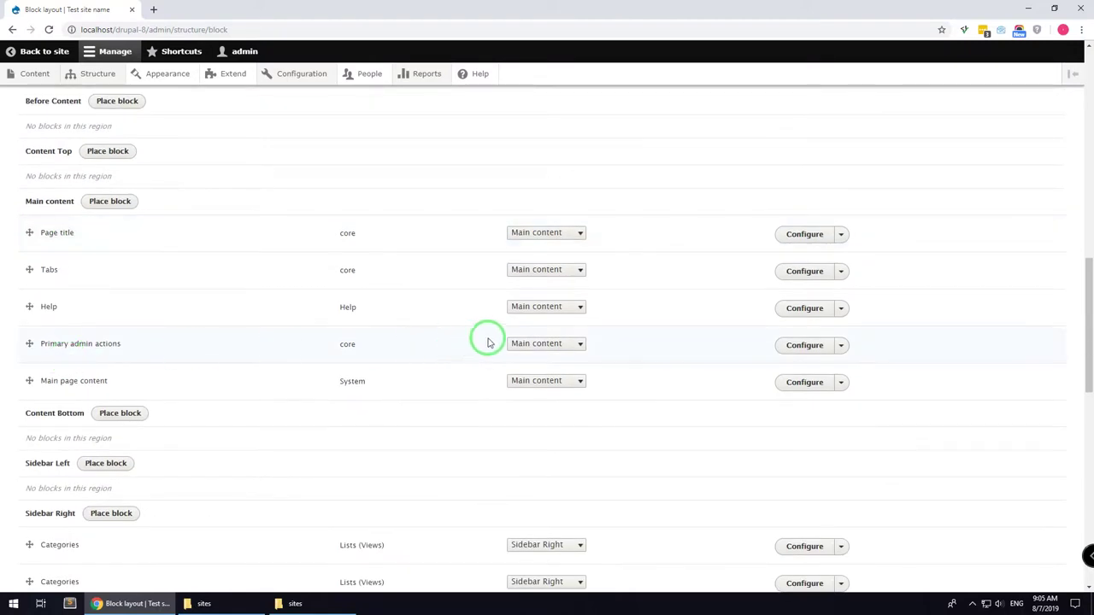
click(540, 309)
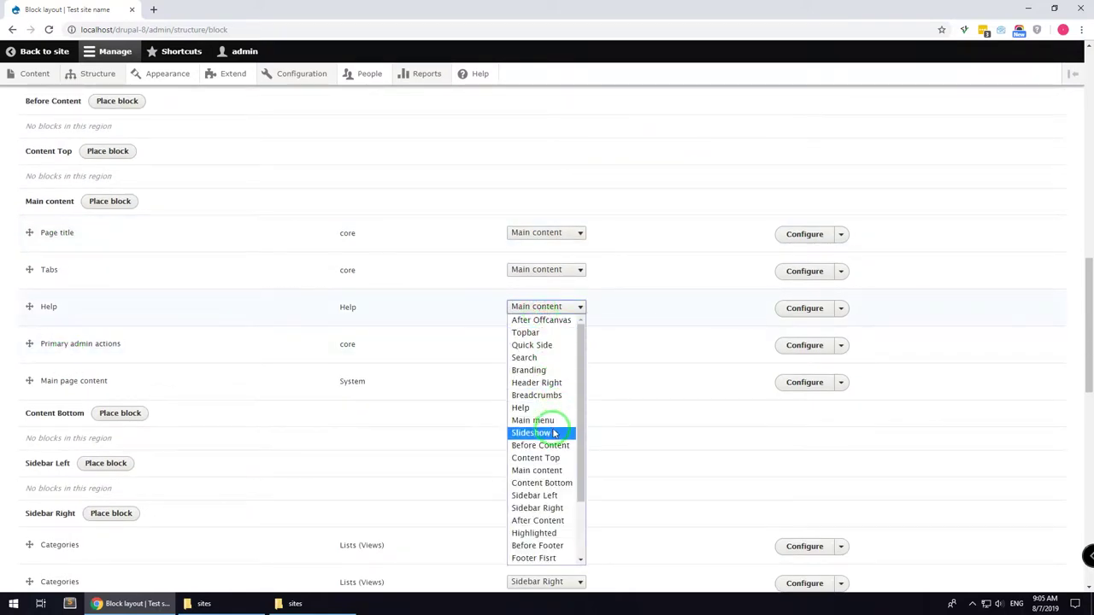
click(538, 408)
click(551, 270)
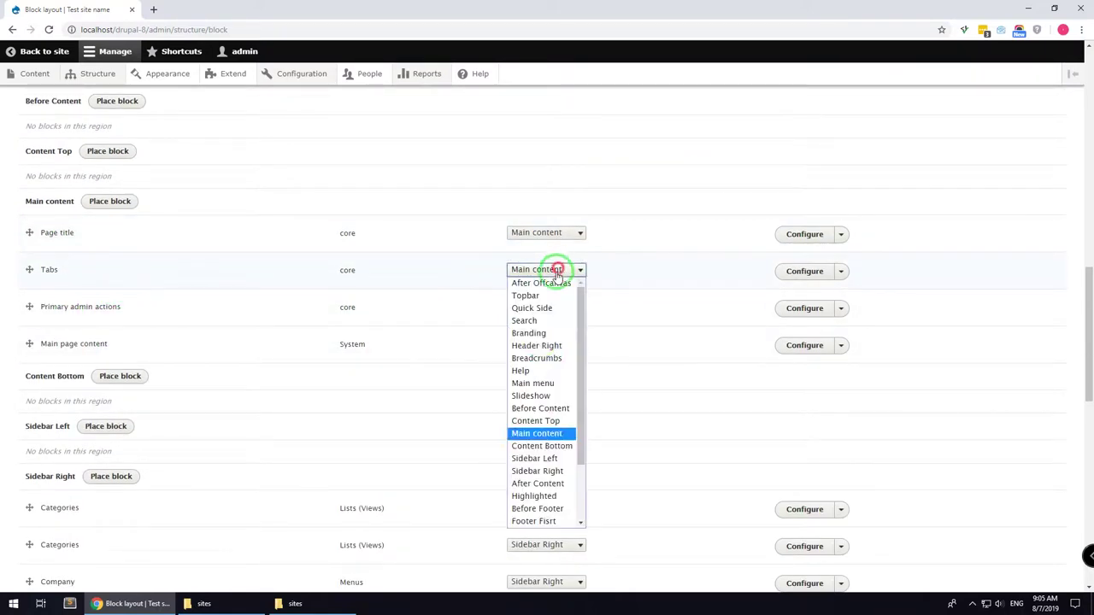
click(537, 371)
Move the Page title block from Main content to the Other region and Primary admin actions to the Help region
click(527, 232)
scroll(527, 410, down, 2)
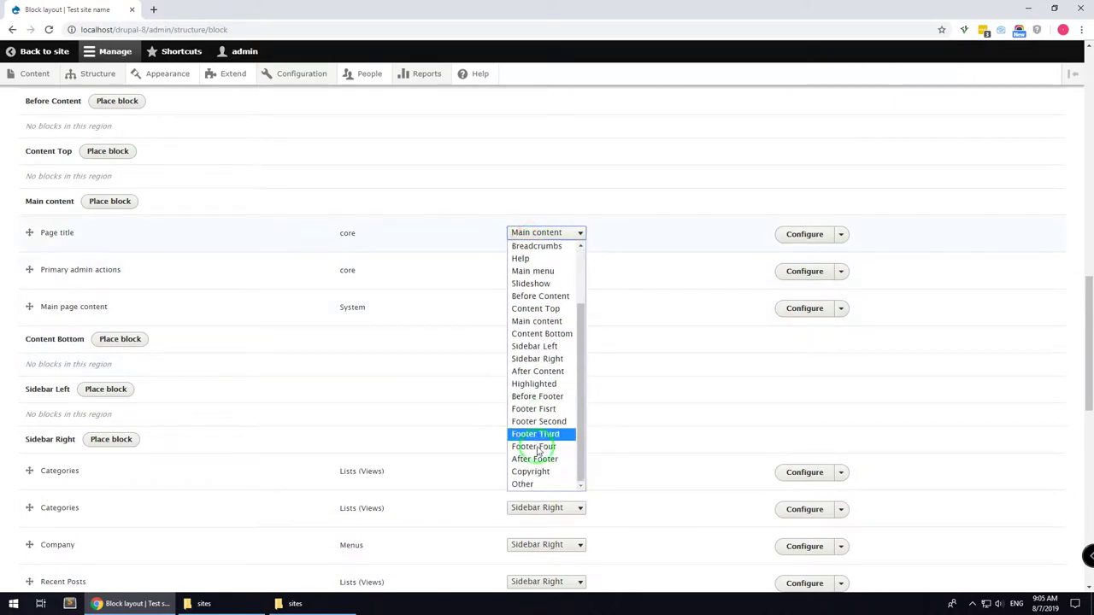
click(525, 484)
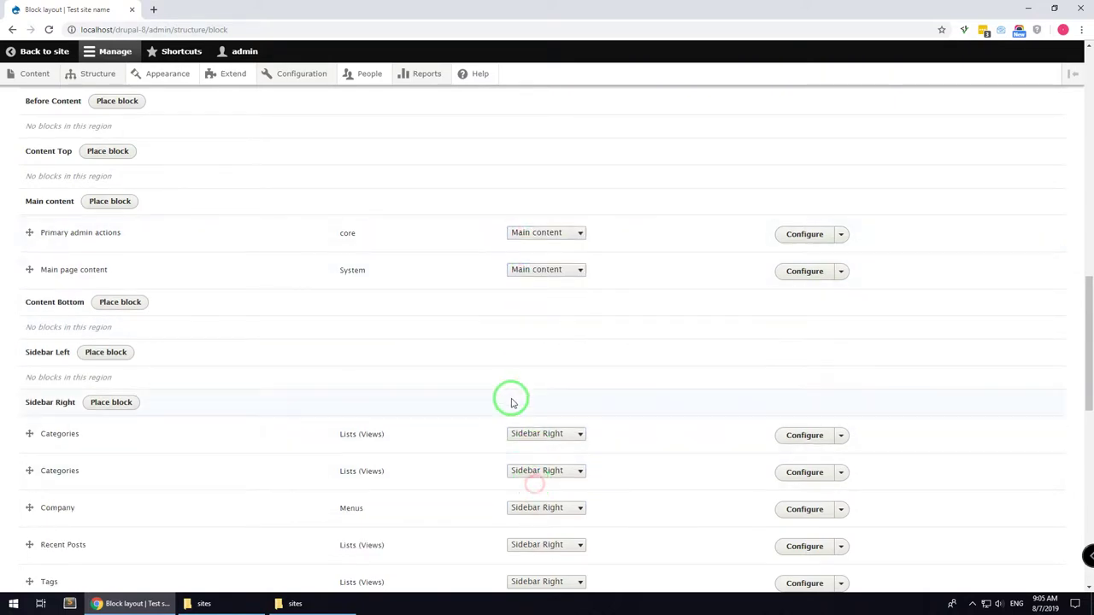
click(547, 244)
click(532, 333)
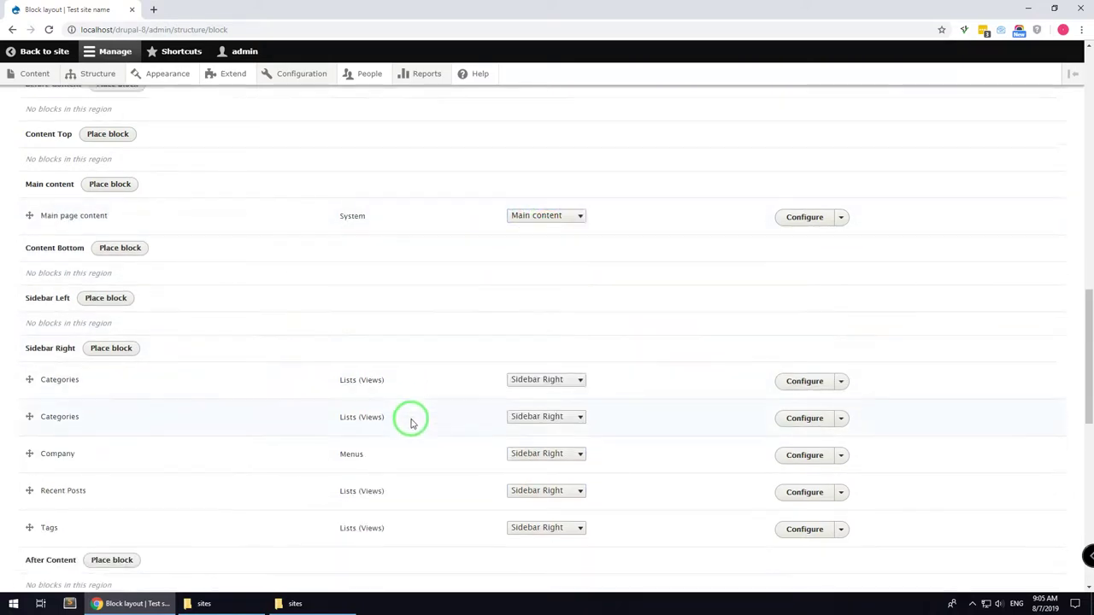
Move the Status messages block from Highlighted to the Help region and save the block layout
scroll(410, 422, down, 5)
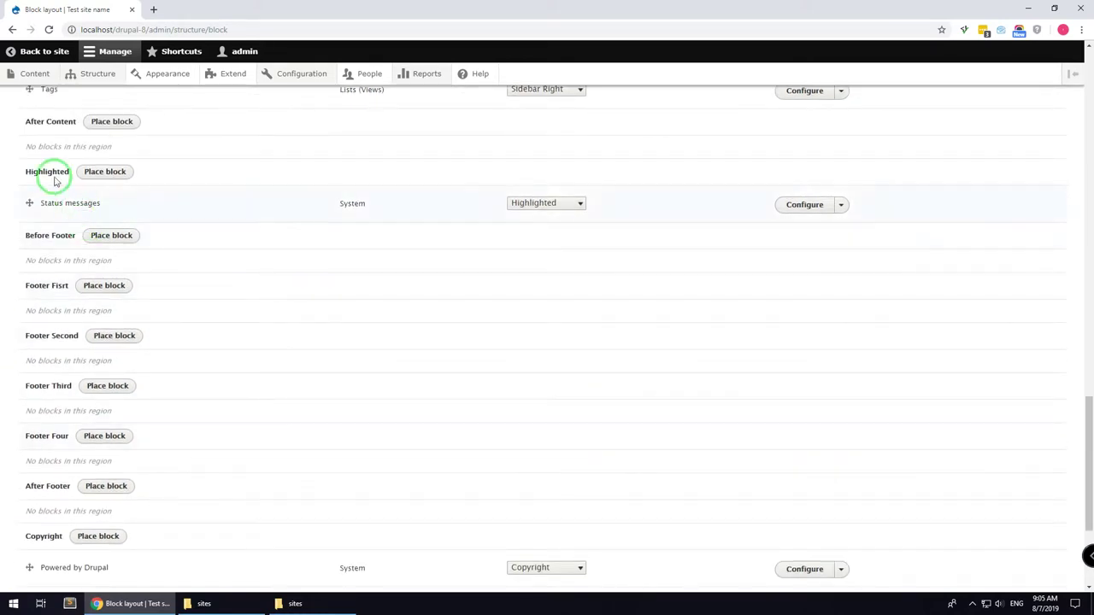
click(530, 202)
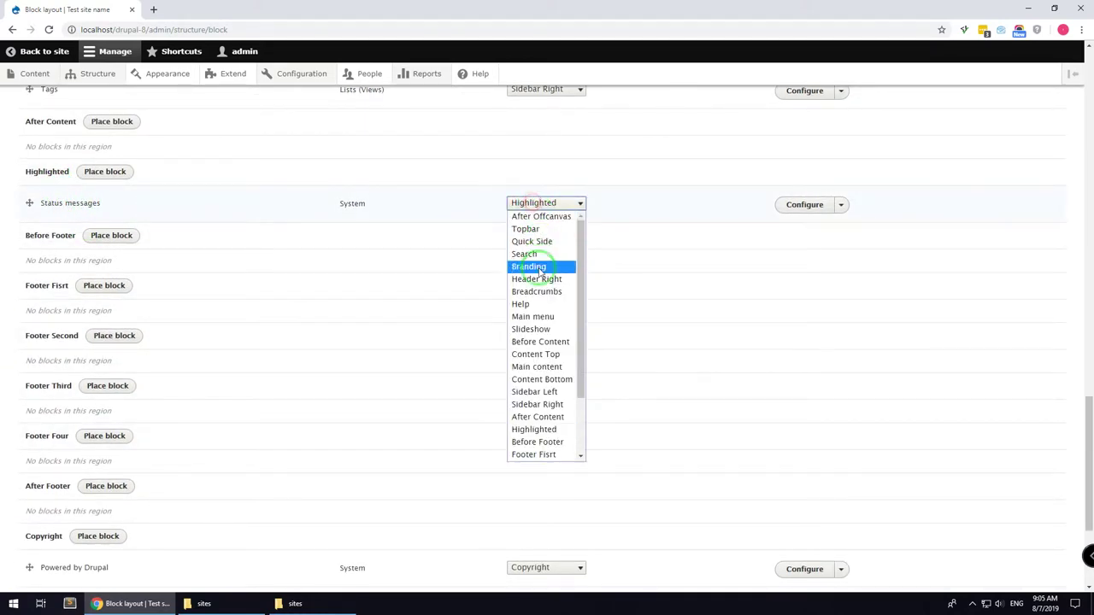
click(529, 304)
scroll(306, 403, down, 2)
click(51, 529)
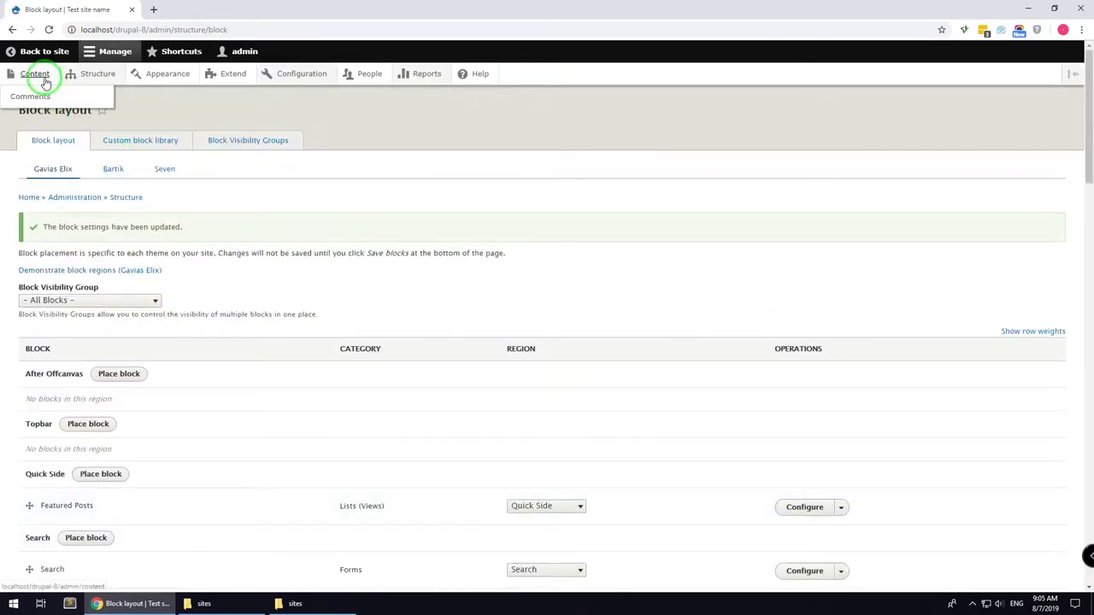
In the Basic page content type's form display, enable the Content Builder field below Published and save
mouse_move(90, 79)
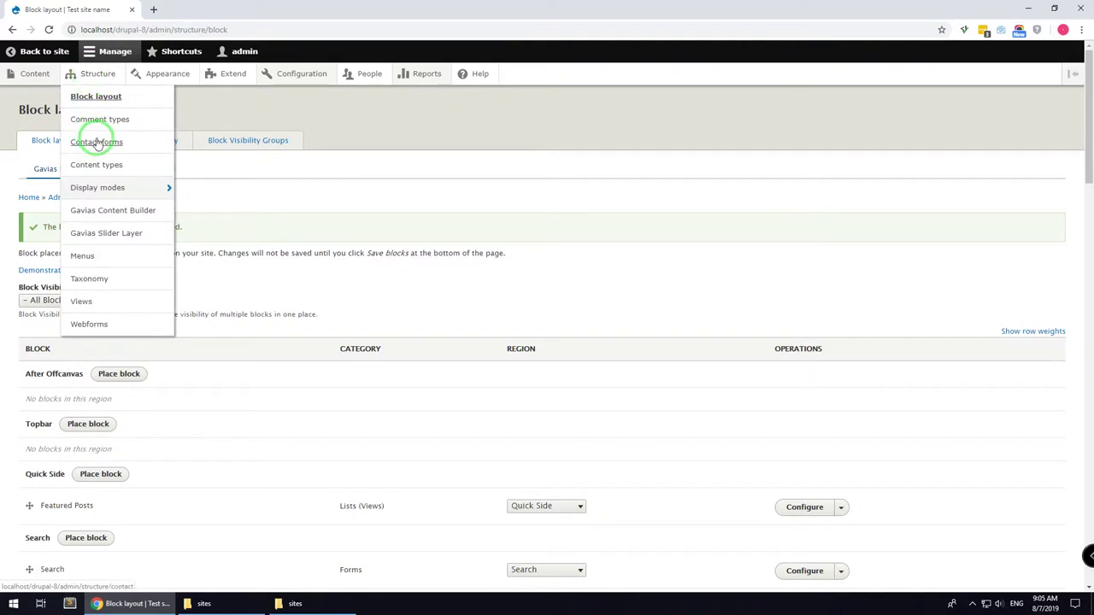
click(94, 164)
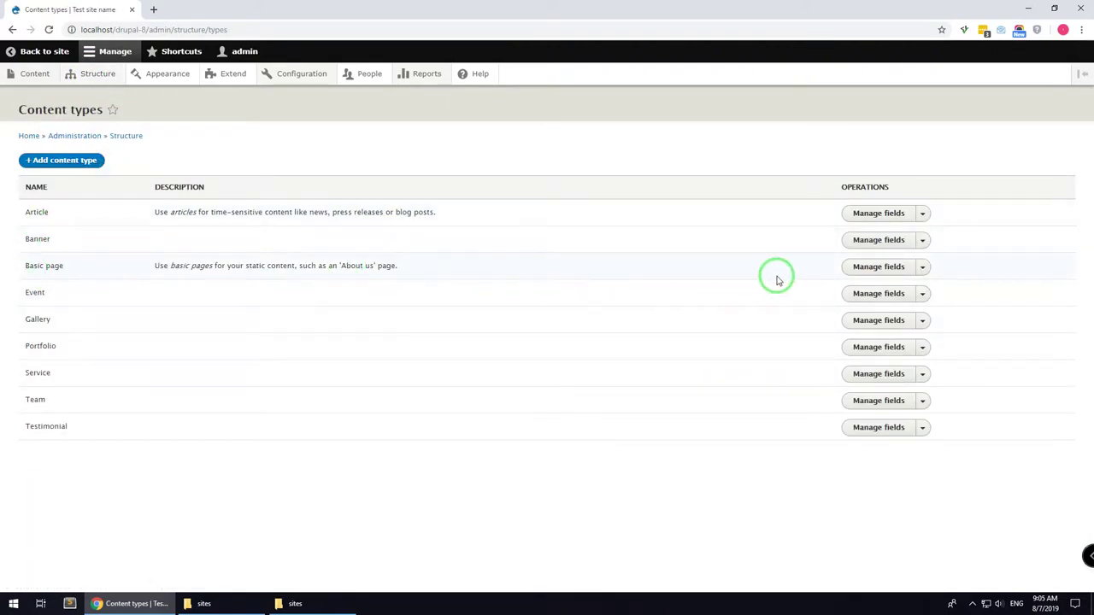
click(876, 270)
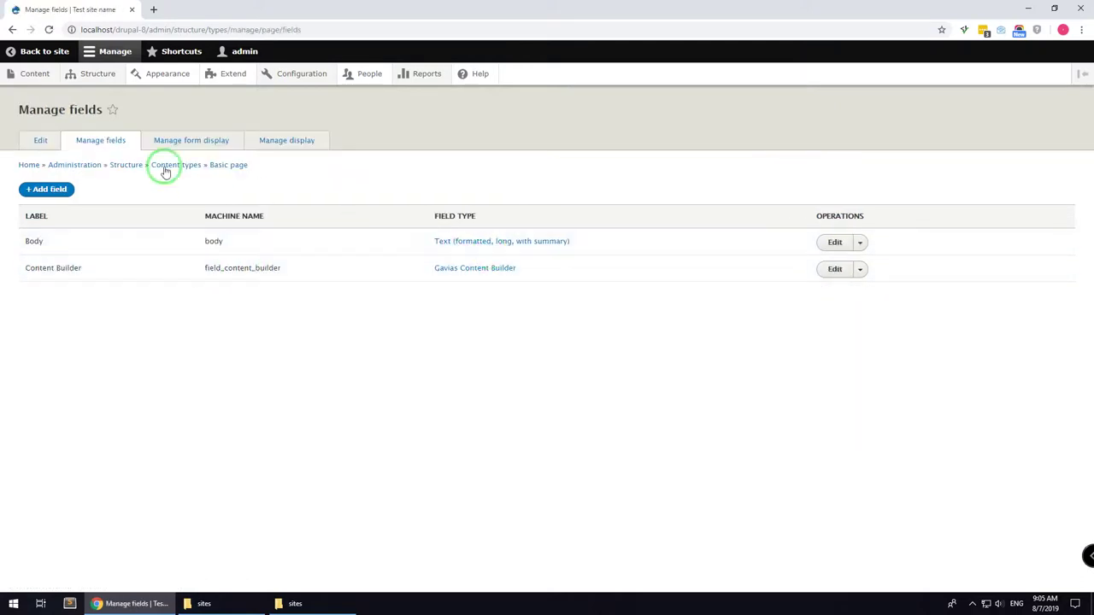
click(191, 141)
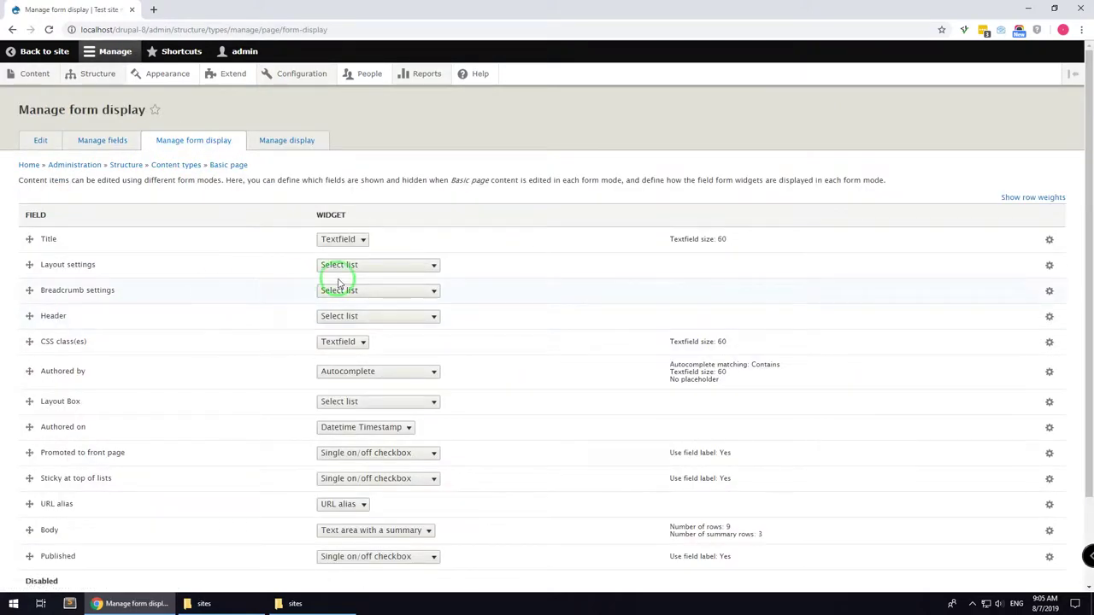
scroll(108, 469, down, 2)
drag(34, 498, 37, 476)
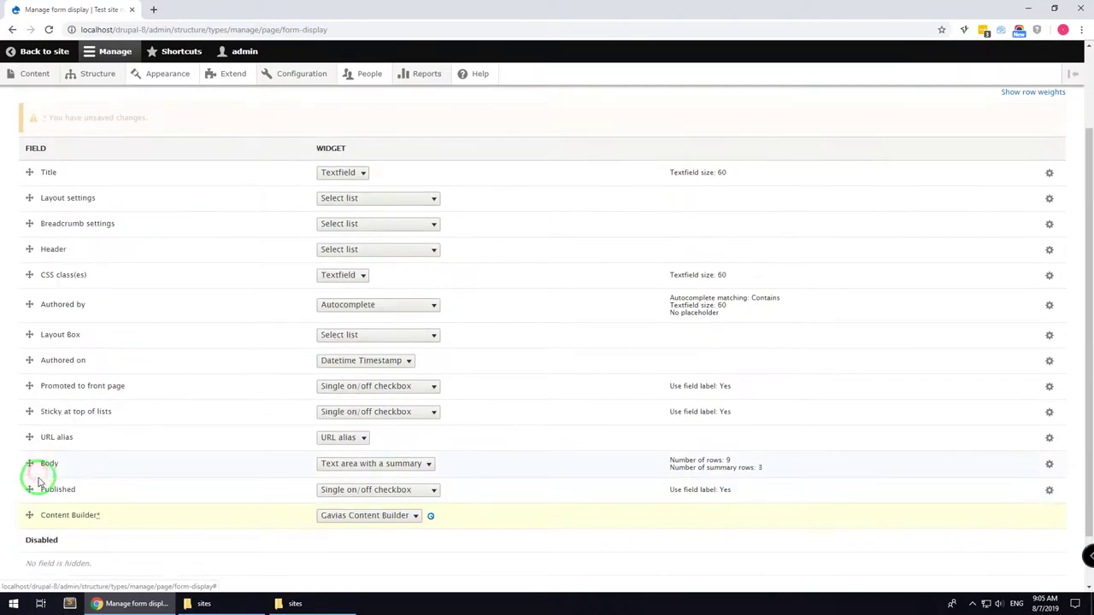
click(41, 552)
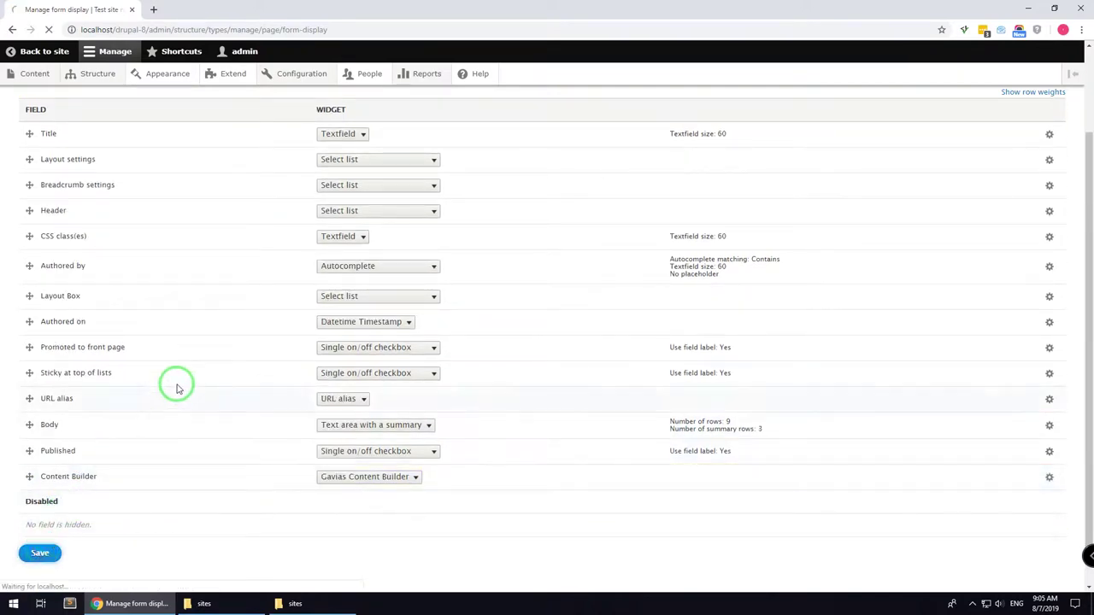
In the Basic page's default display, enable Content Builder with a hidden label, disable Links, and save
click(288, 142)
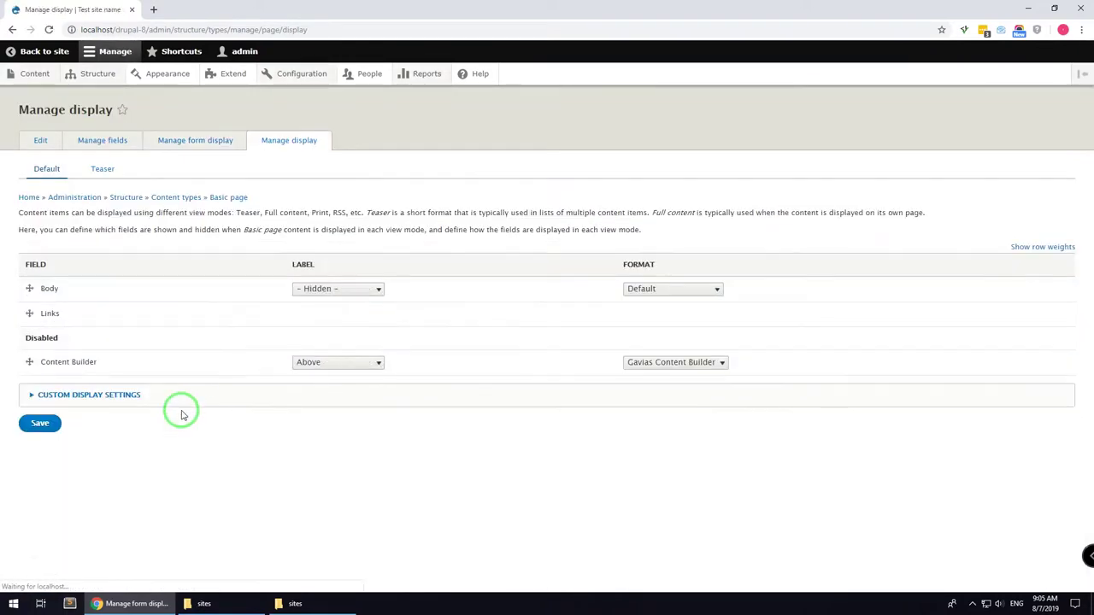
drag(29, 361, 30, 339)
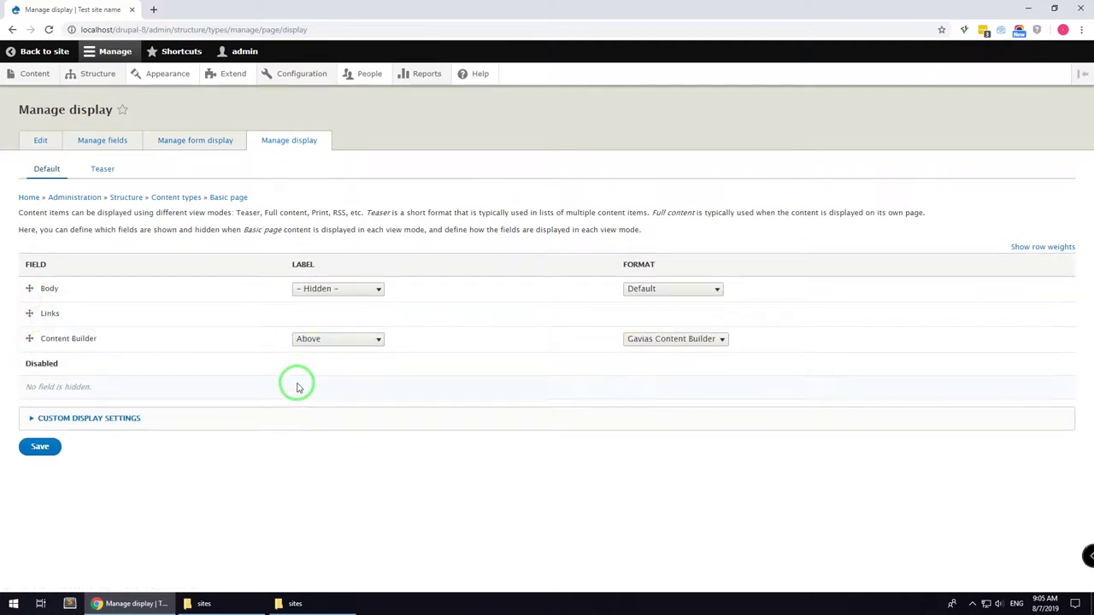
click(332, 341)
drag(29, 312, 29, 360)
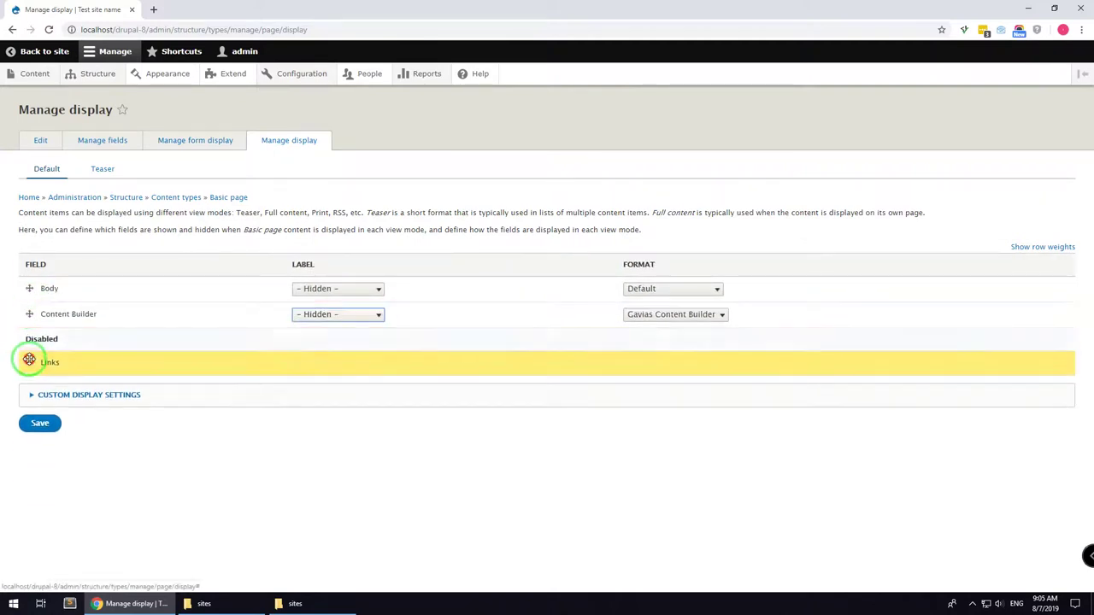
click(40, 425)
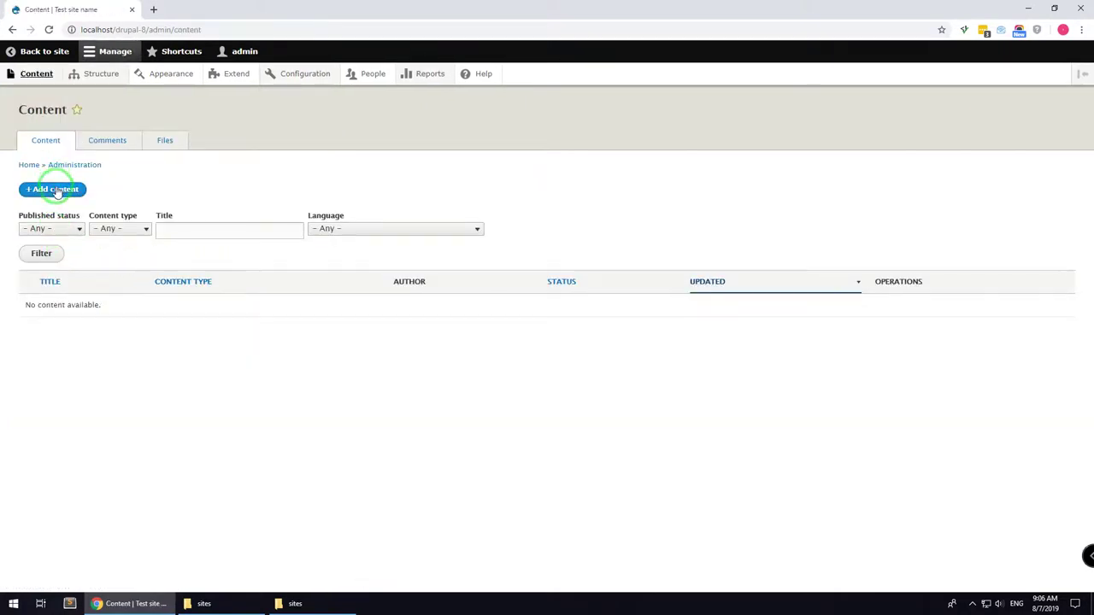
Start a new Basic page content item titled "Home Page"
click(57, 192)
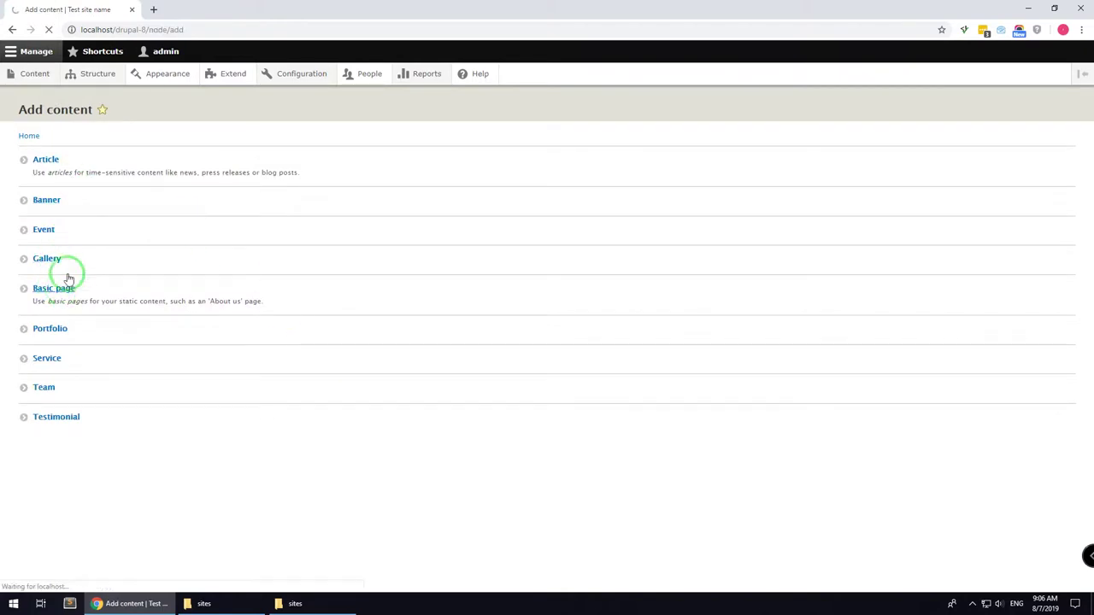
click(207, 174)
click(81, 203)
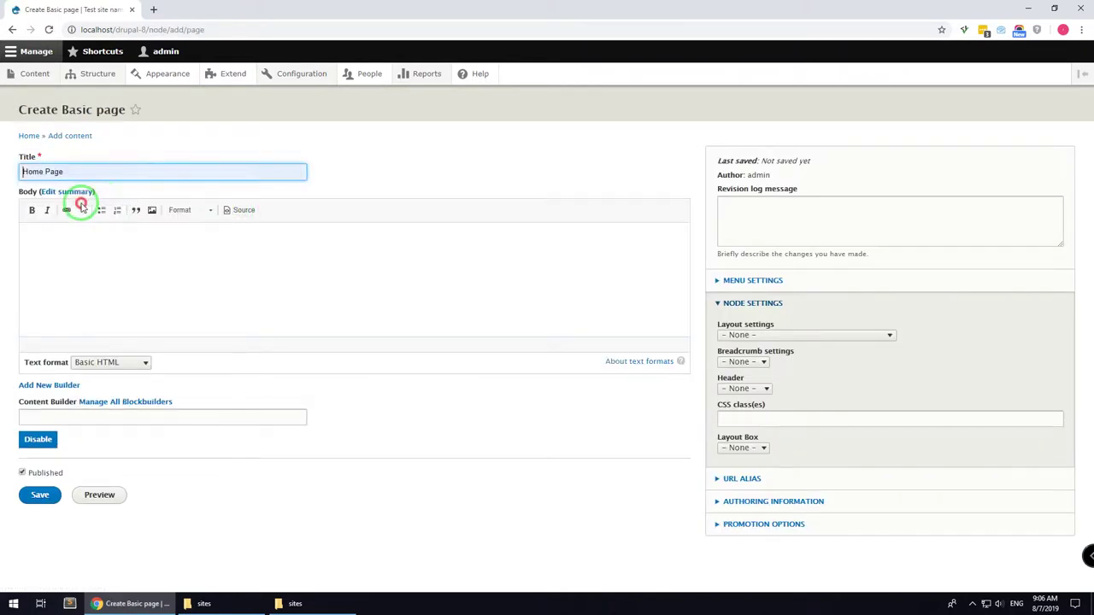
Add a new Gavias content builder titled "Home Page" with machine name home_page and use it for the page's Content Builder field
click(60, 385)
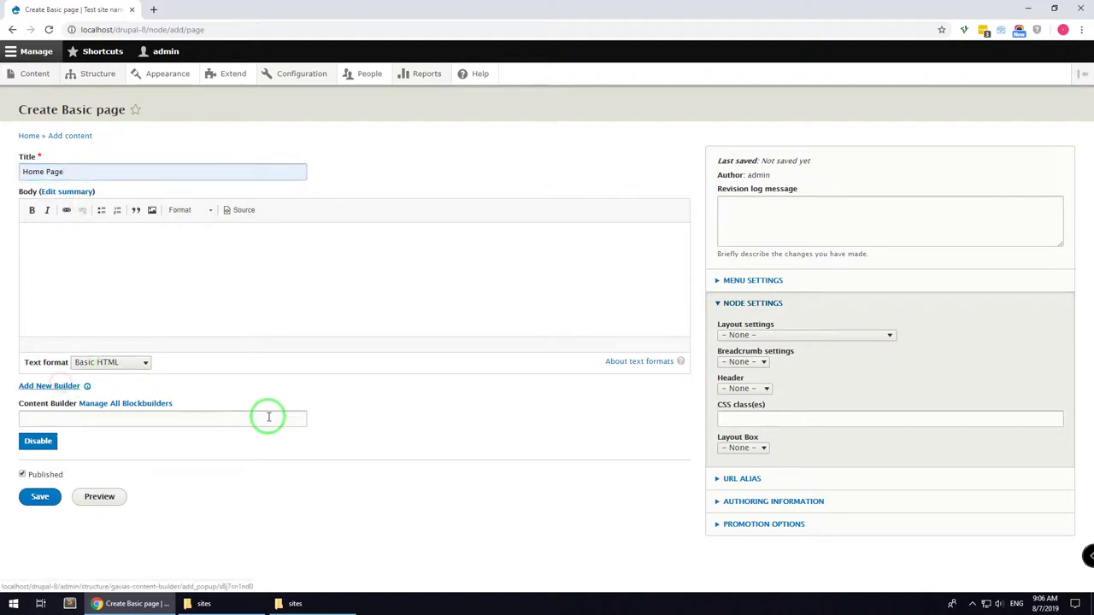
click(197, 295)
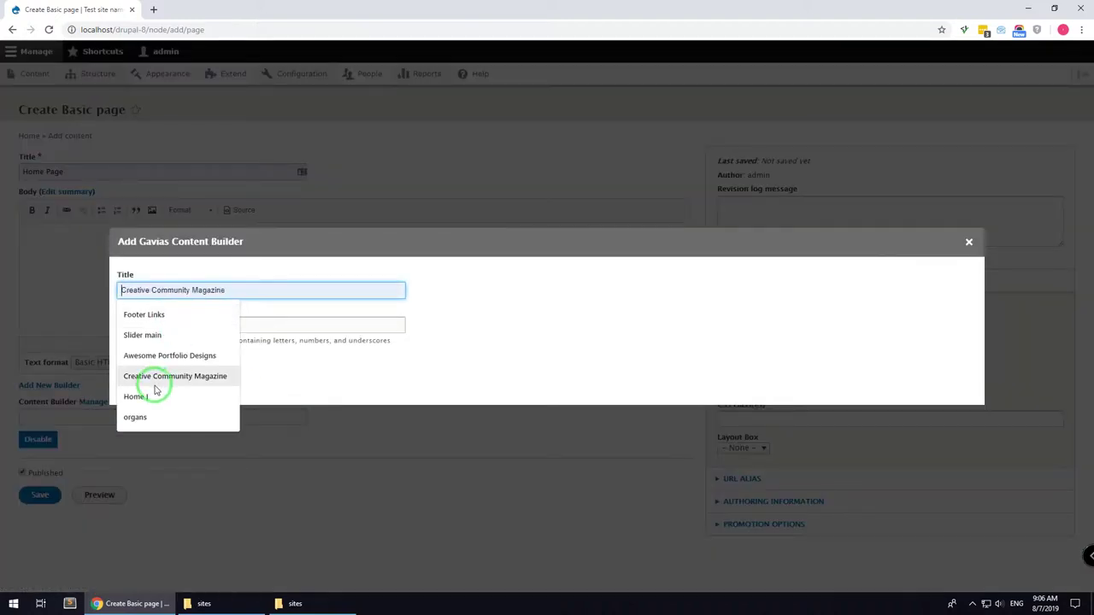
text(Hom)
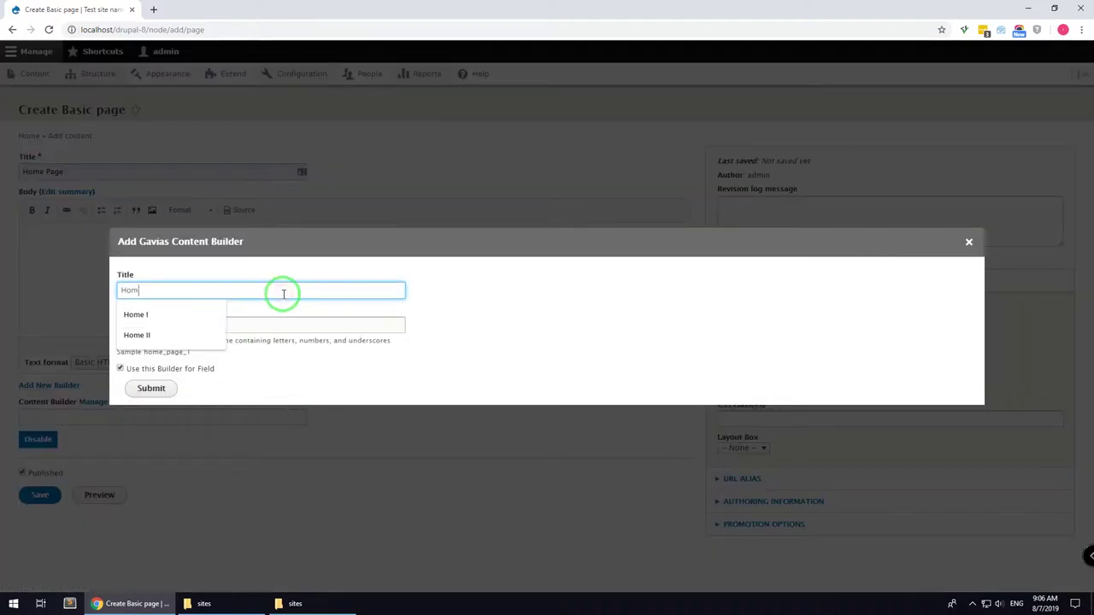
text(e Page)
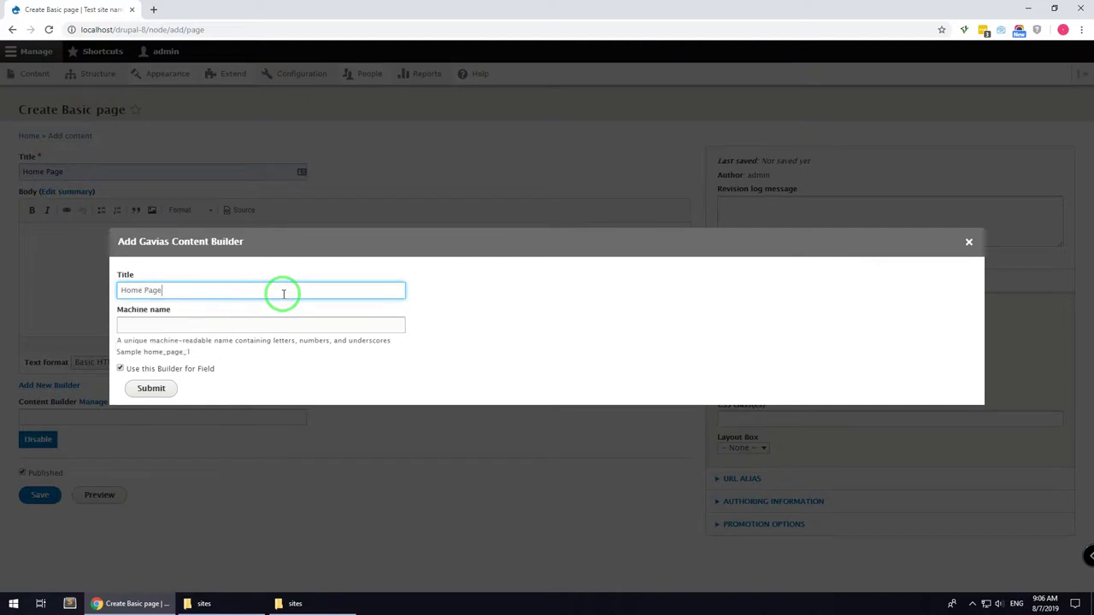
click(239, 331)
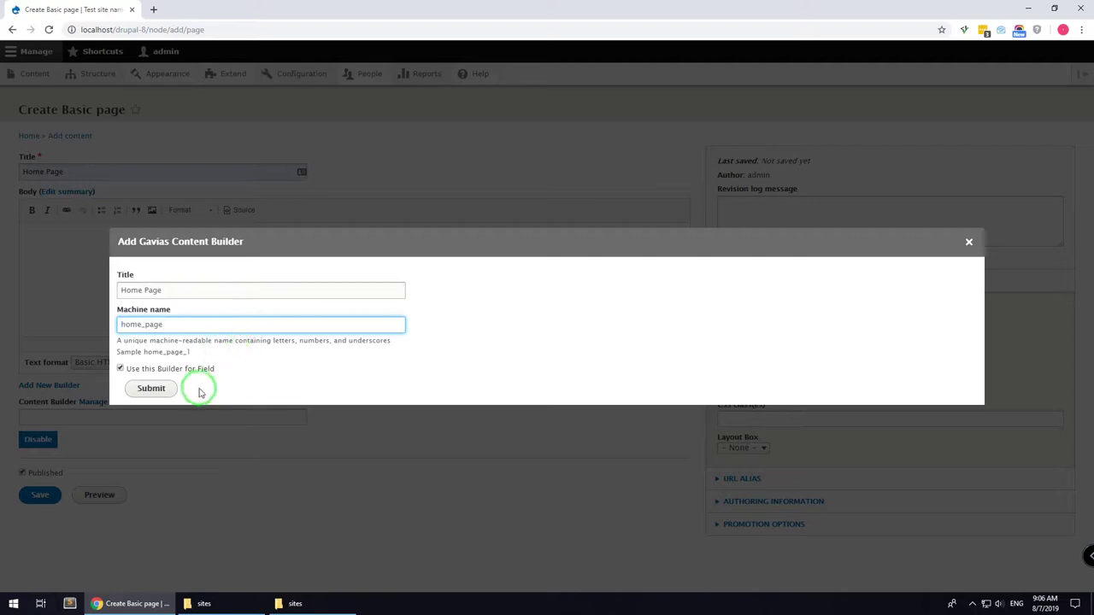
click(165, 393)
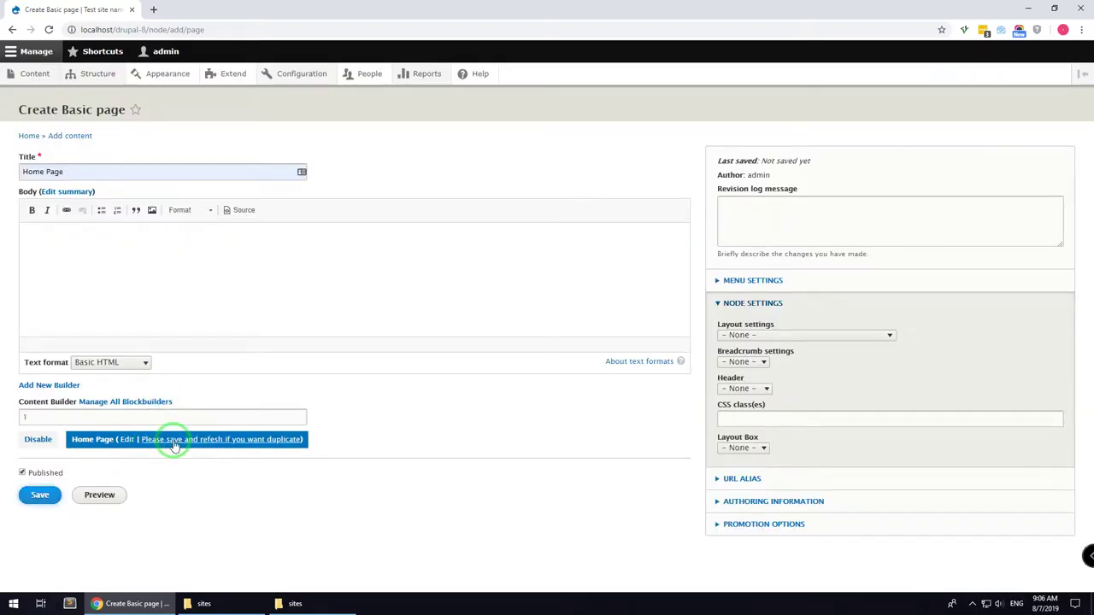
In the page's node settings, set the layout to "Fullwith no sidebar (use for block builder)" and the breadcrumb to Disable
click(741, 339)
click(743, 351)
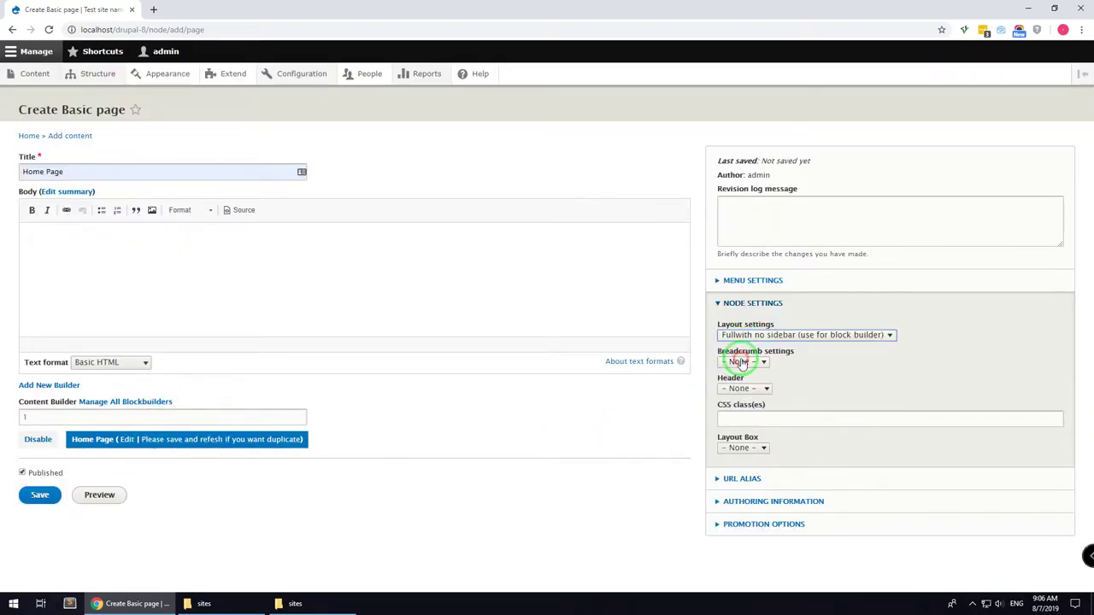
click(740, 363)
click(735, 399)
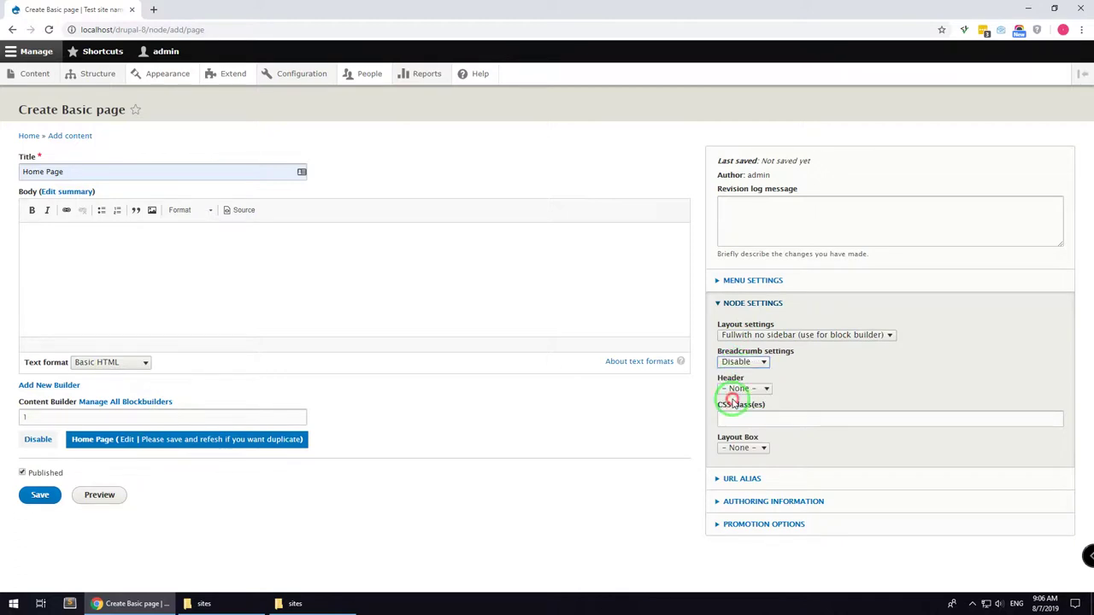
Keep Header and Layout Box at None, set the page's CSS class to hidden-title, and save the page
click(740, 389)
click(741, 398)
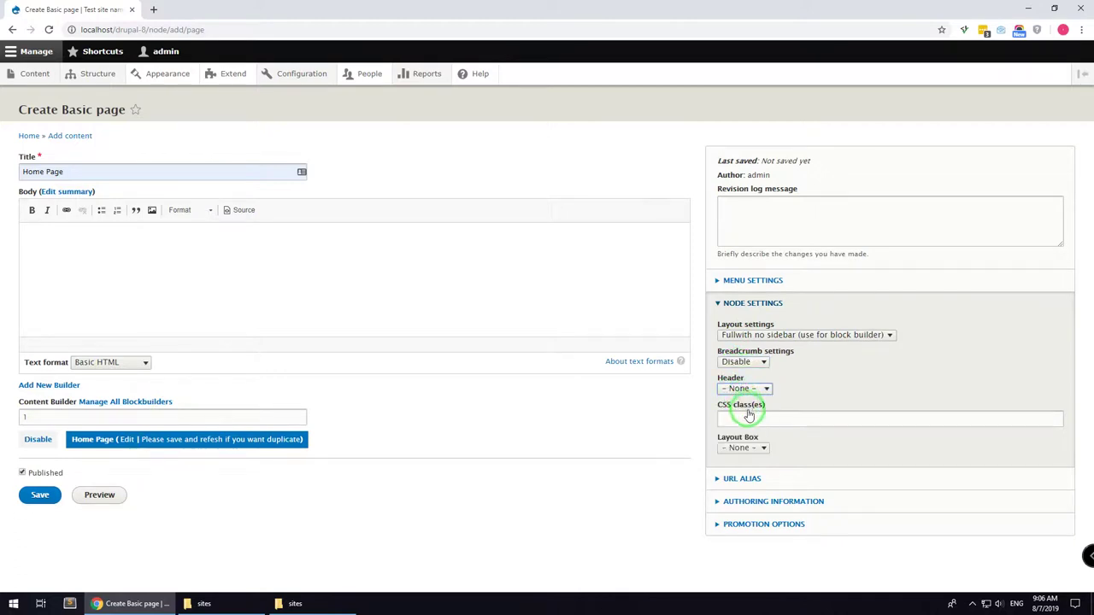
click(749, 415)
click(744, 439)
drag(766, 418, 688, 420)
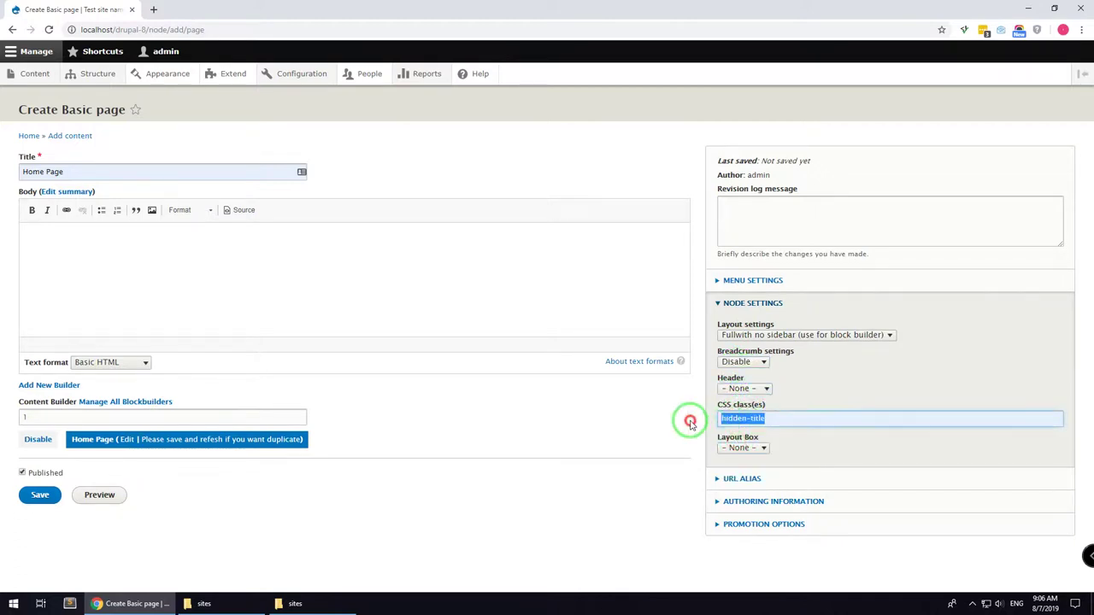
click(608, 485)
click(740, 447)
click(557, 494)
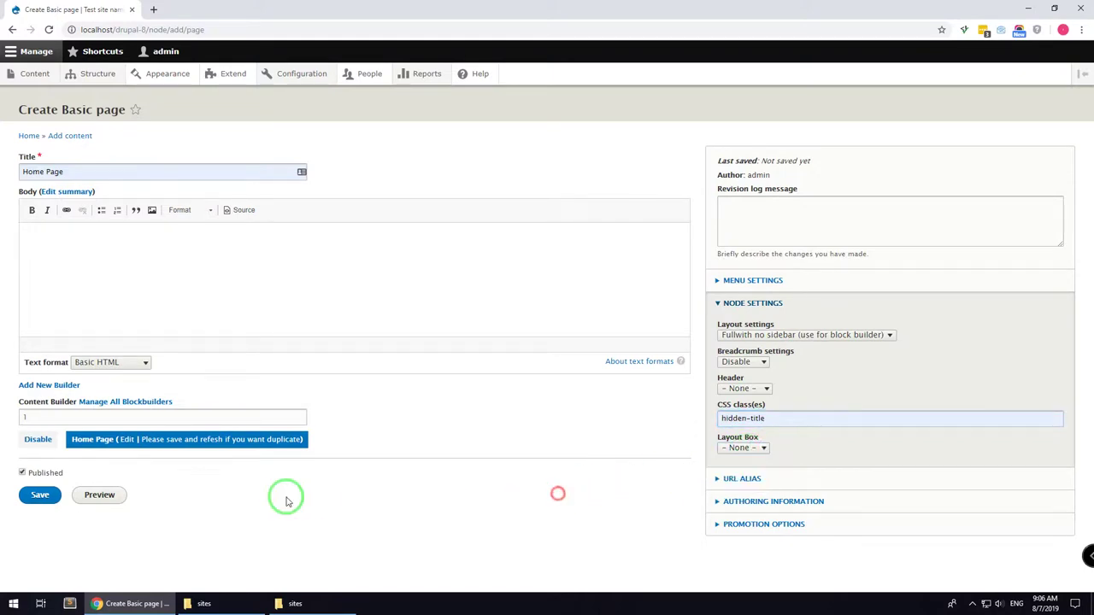
click(39, 501)
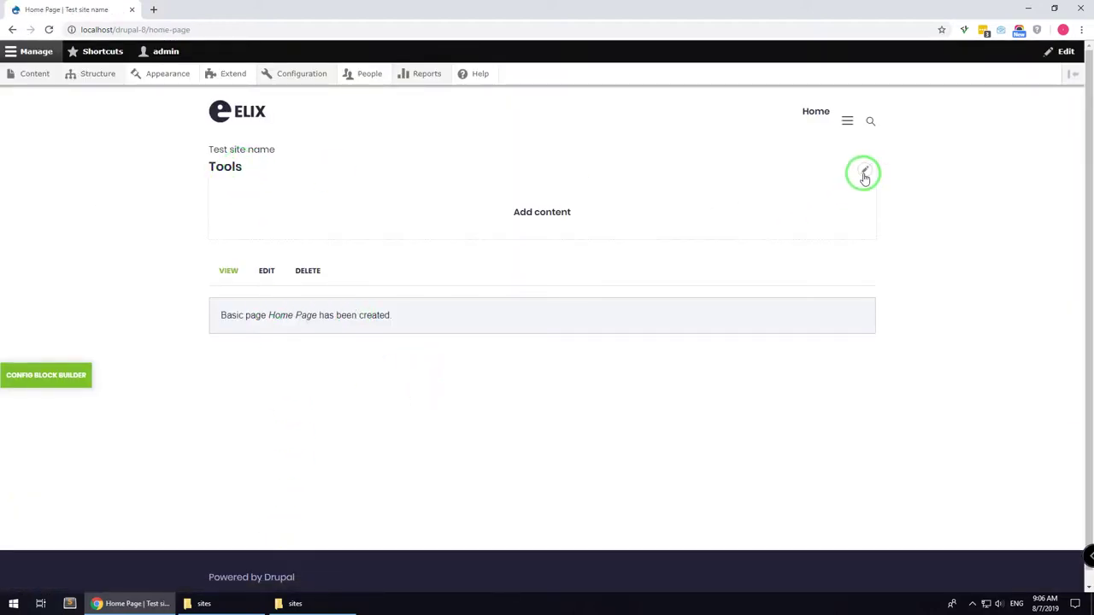
Open the saved Home Page for editing and start an import for its Home Page content builder
click(106, 188)
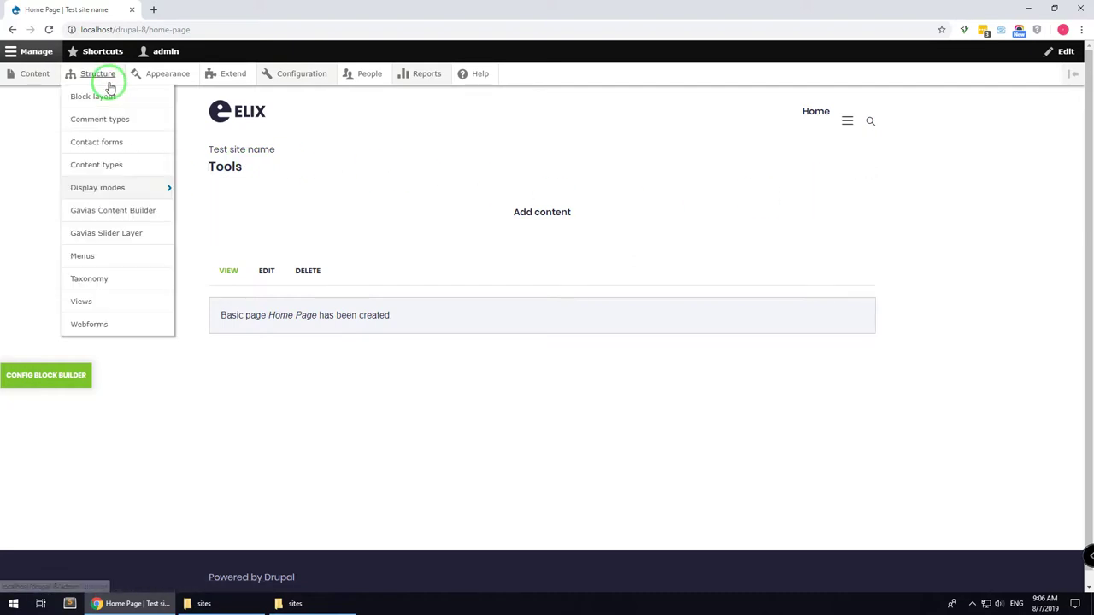
click(148, 31)
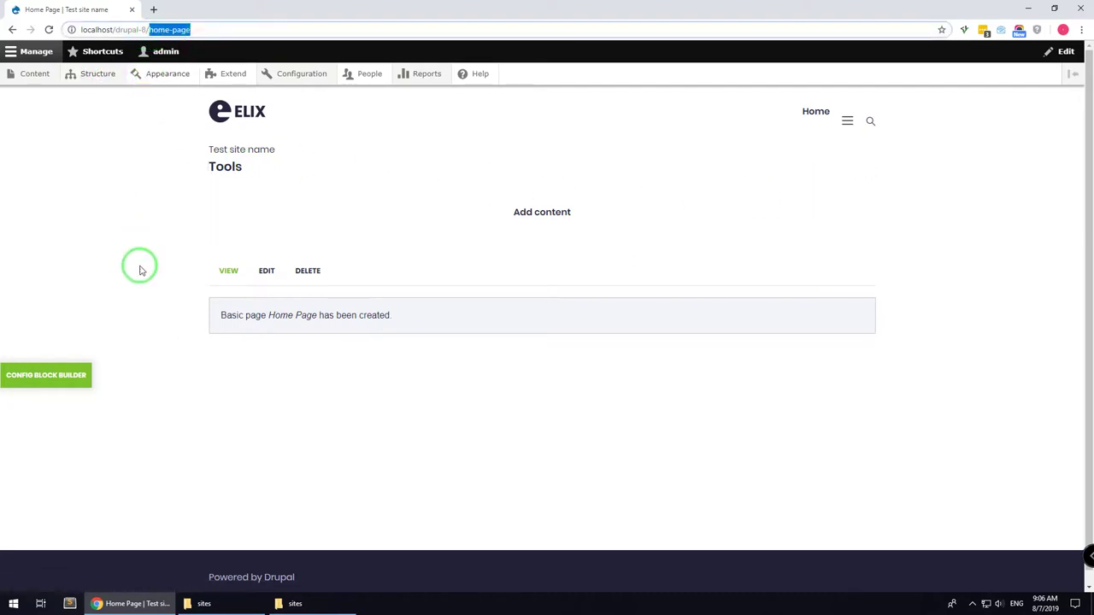
click(265, 275)
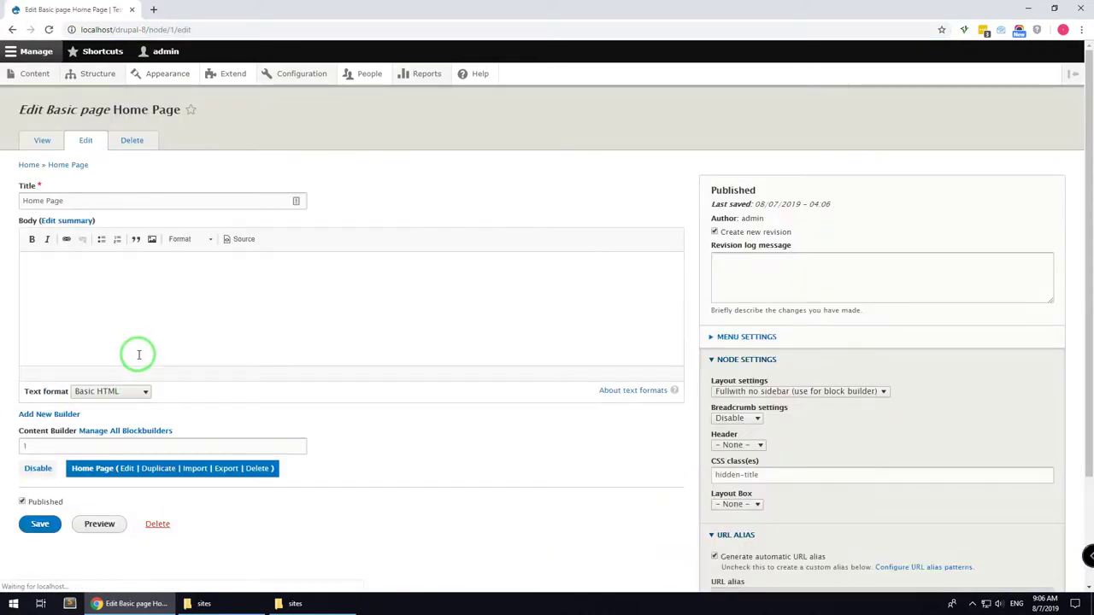
scroll(138, 384, down, 2)
click(195, 357)
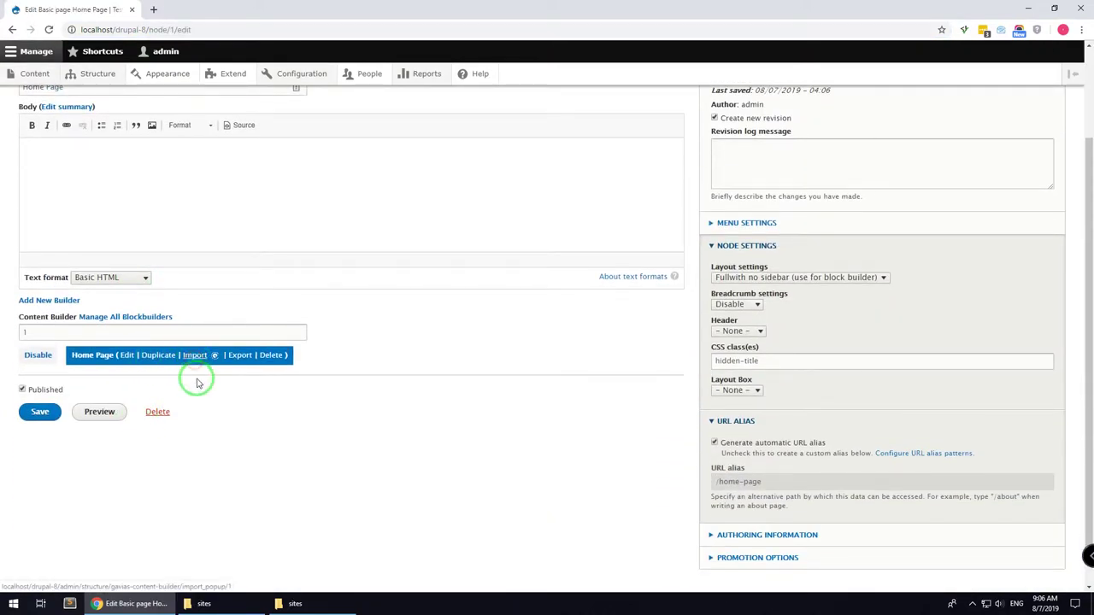
In File Explorer, go up to the Elix theme package folder and extract export_content_builder_files.zip into its own folder
click(293, 598)
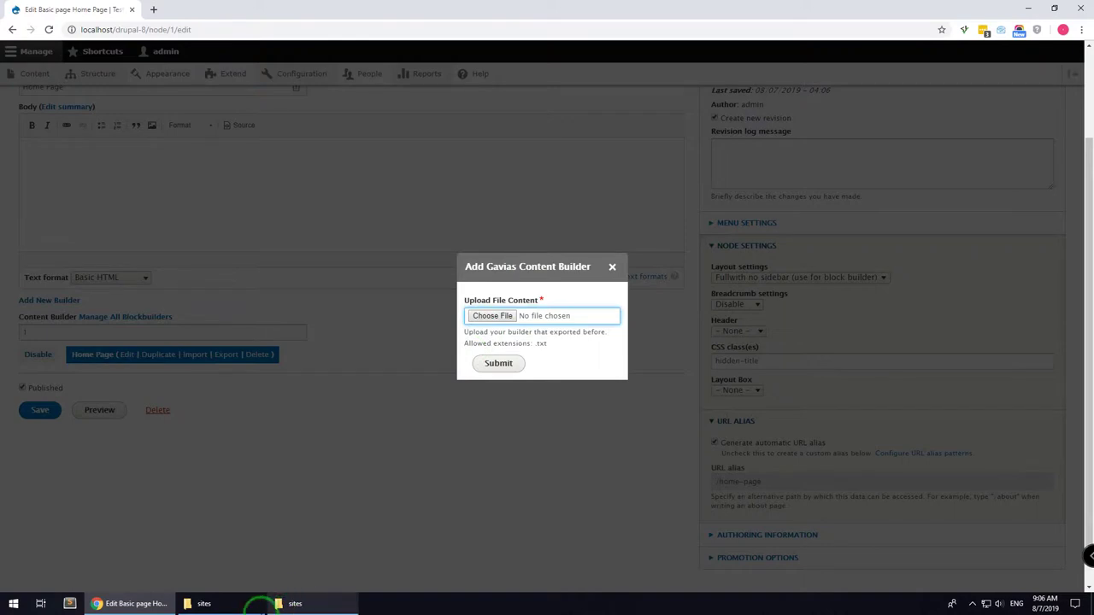
click(237, 604)
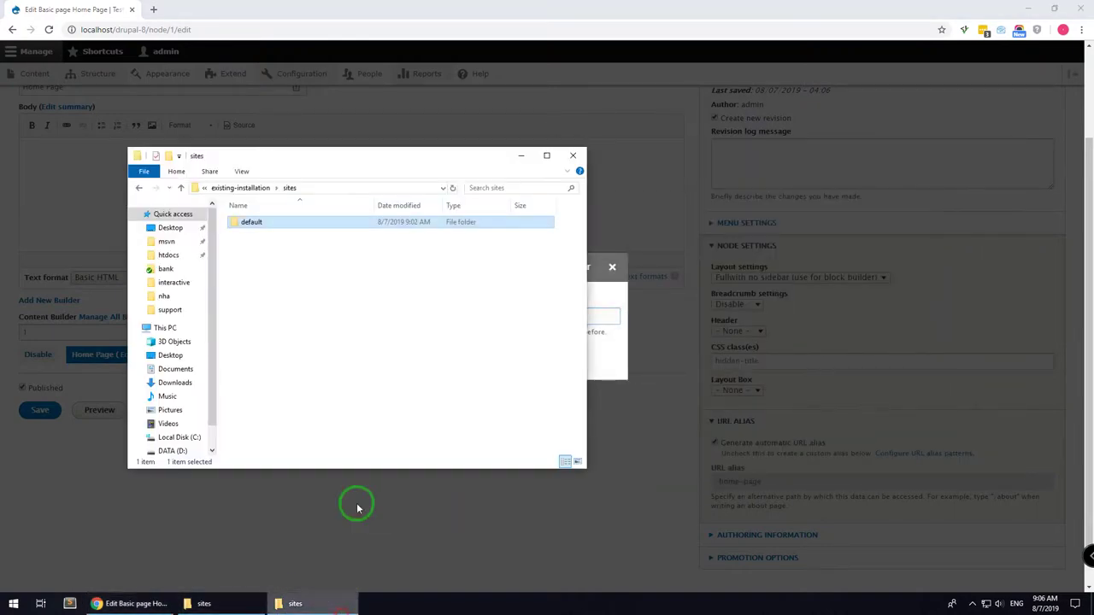
click(239, 185)
click(302, 188)
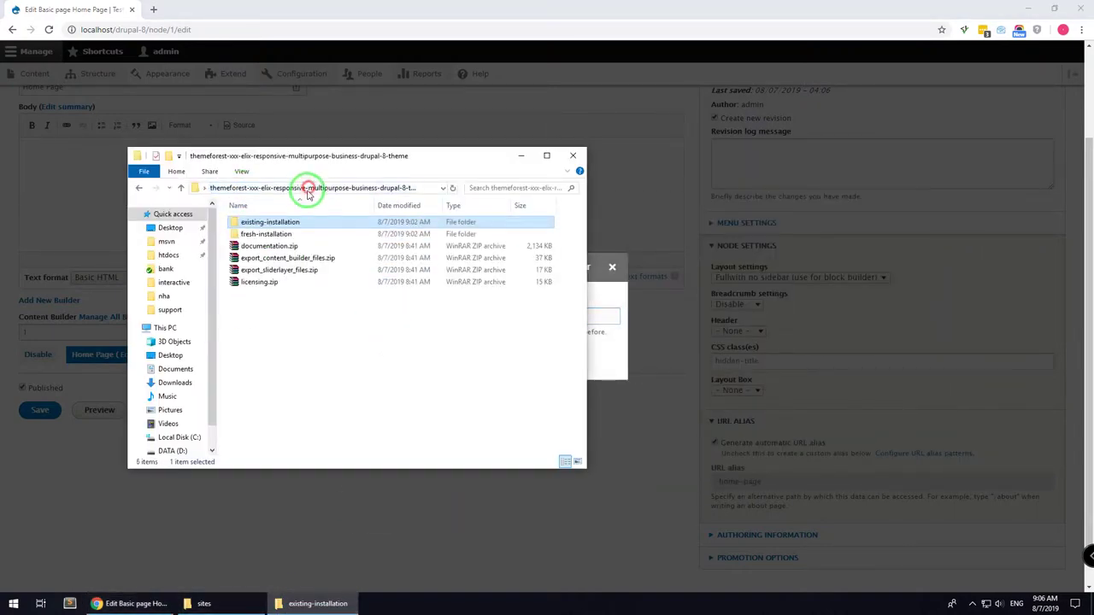
click(285, 258)
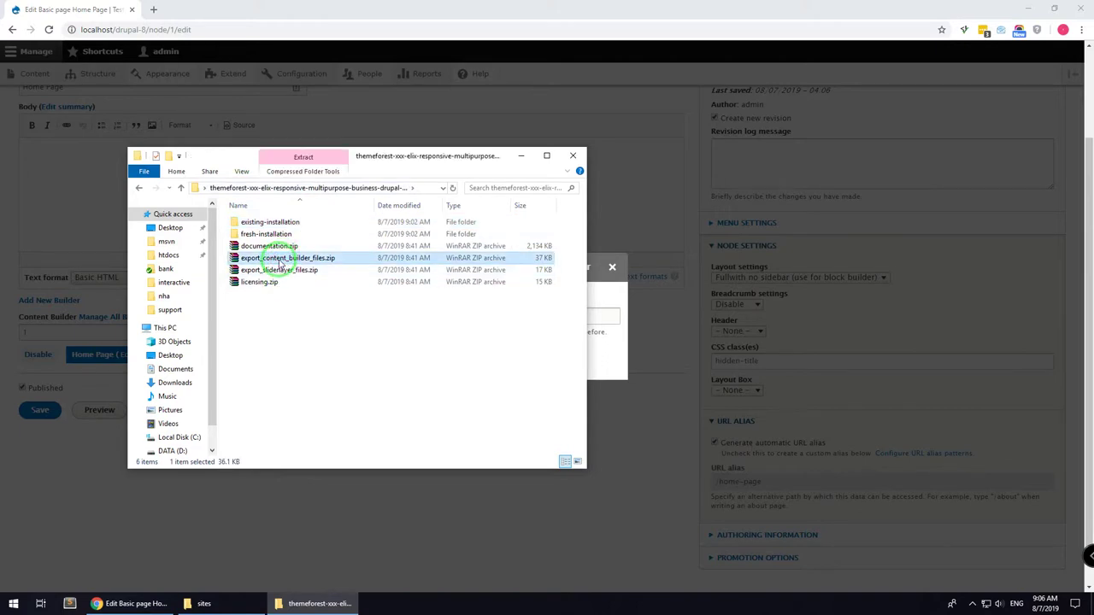
right_click(281, 263)
click(333, 331)
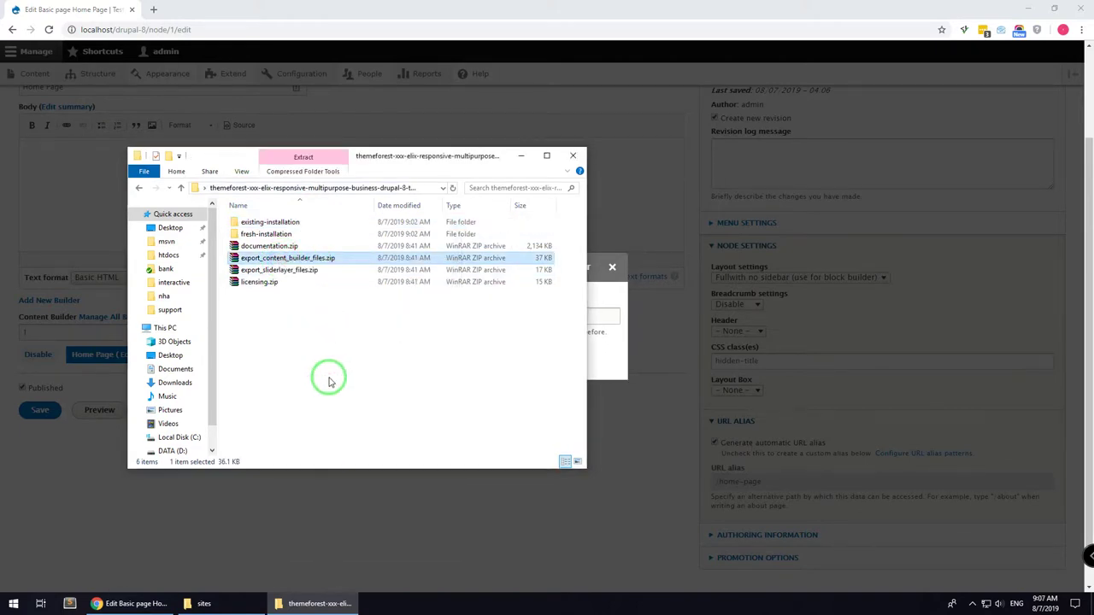
Import home-1.txt from the extracted export_content_builder_files folder into the Home Page builder and save the page
double_click(277, 235)
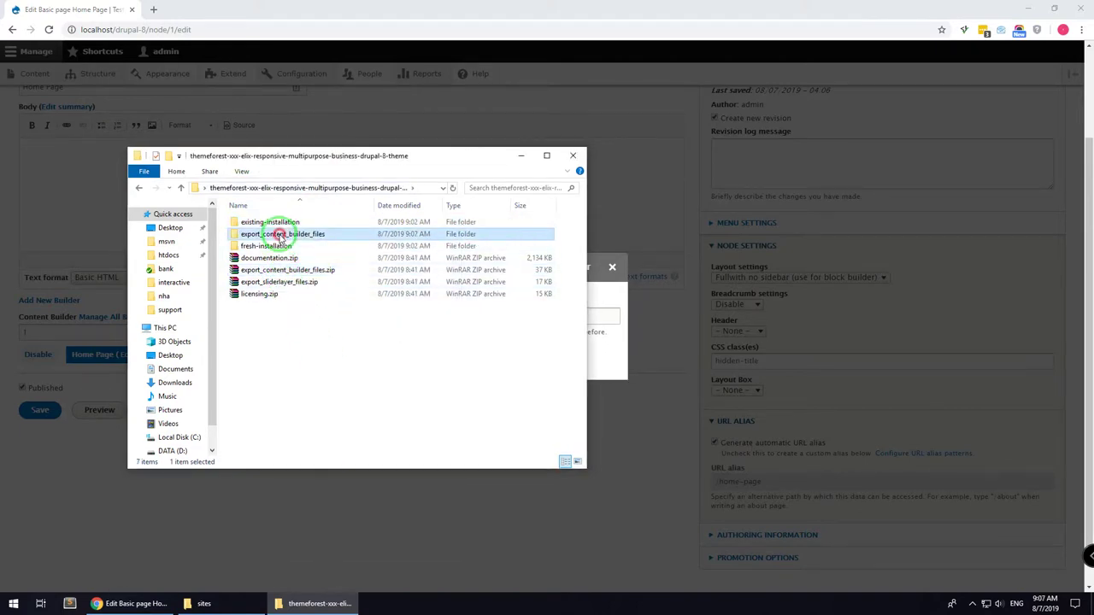
drag(263, 167, 769, 189)
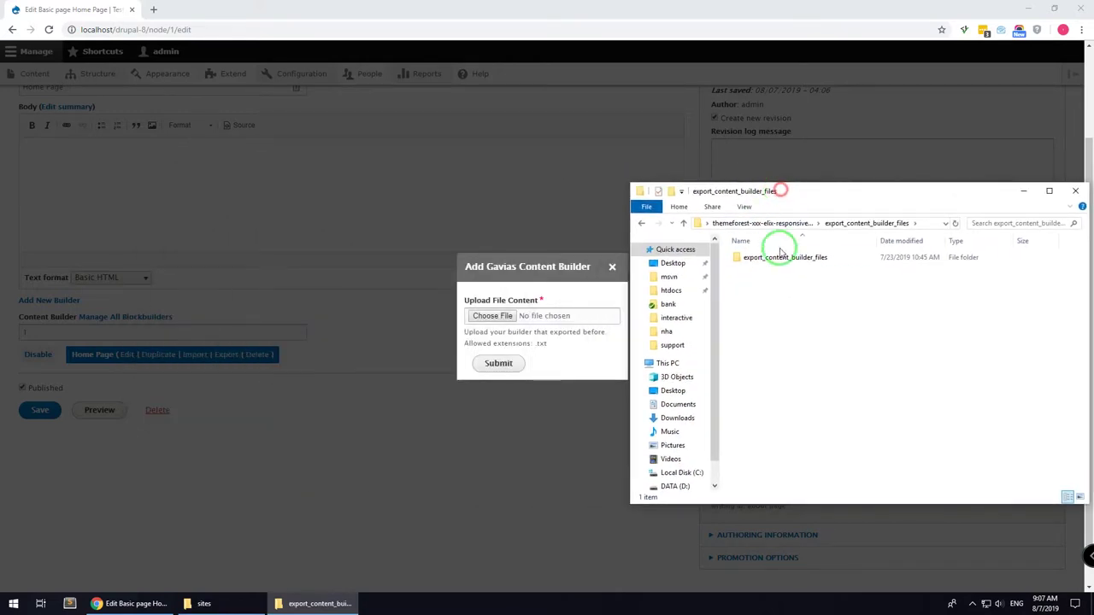
double_click(774, 253)
scroll(771, 273, down, 3)
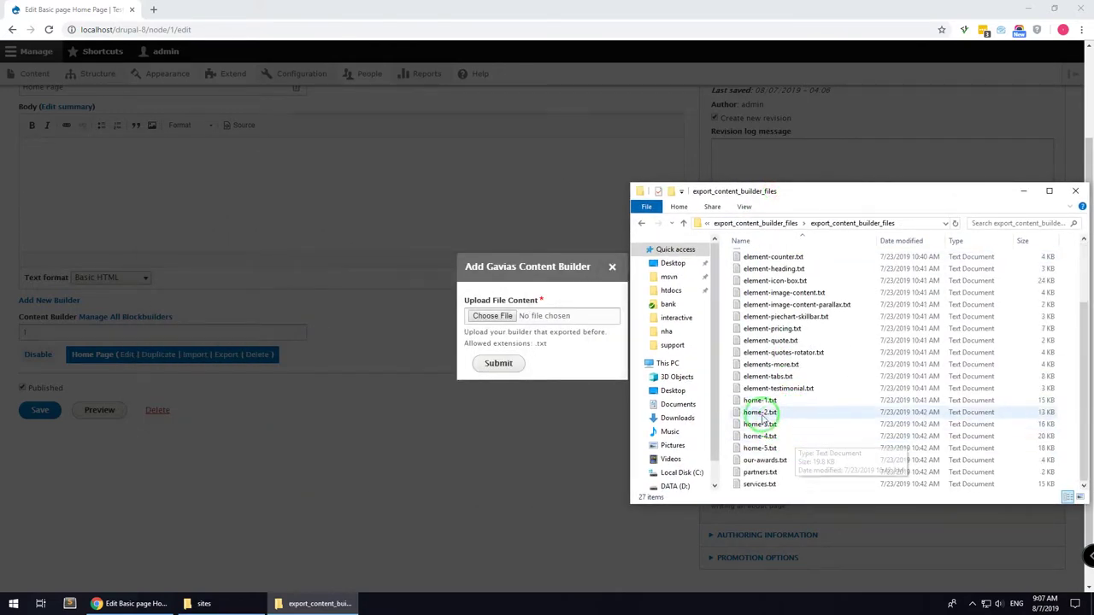
drag(761, 400, 502, 316)
click(499, 365)
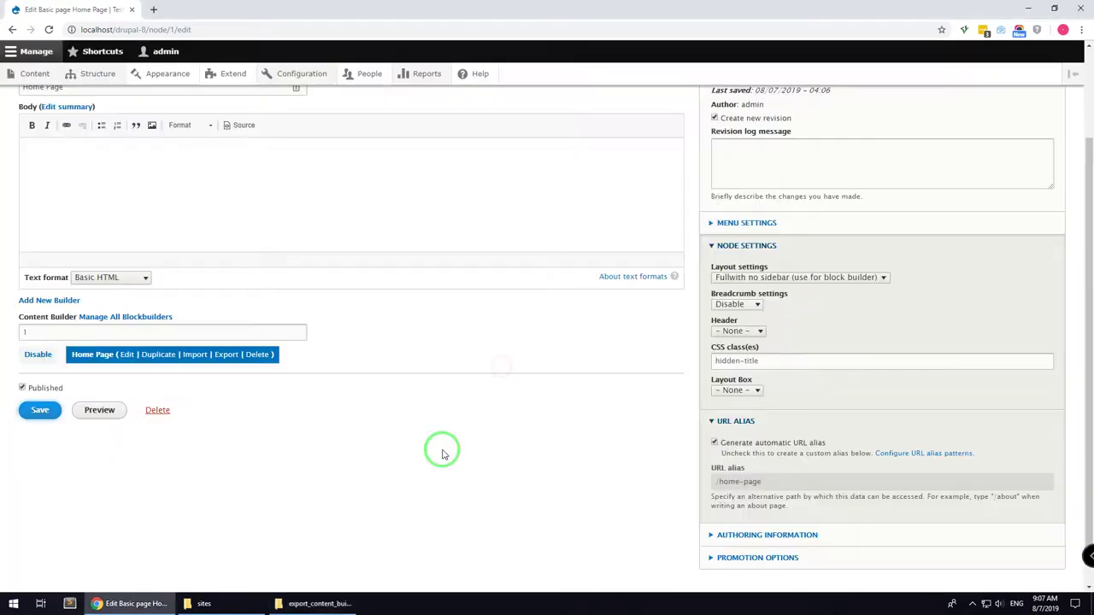
click(44, 426)
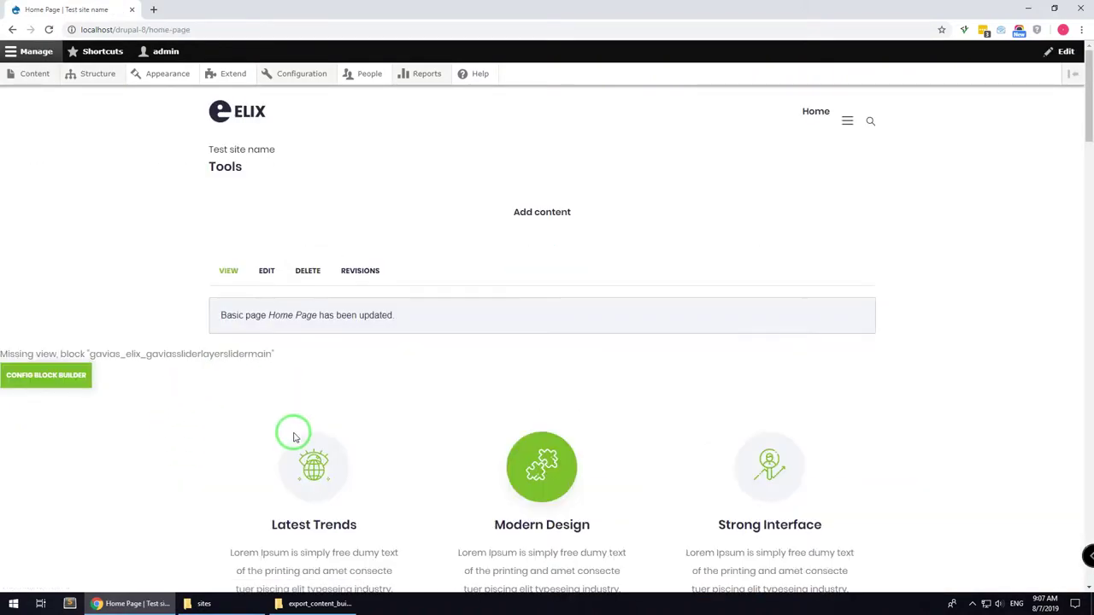
Review the sections of the updated Home Page and check the slider area above the icon boxes
scroll(234, 469, down, 8)
scroll(239, 475, down, 4)
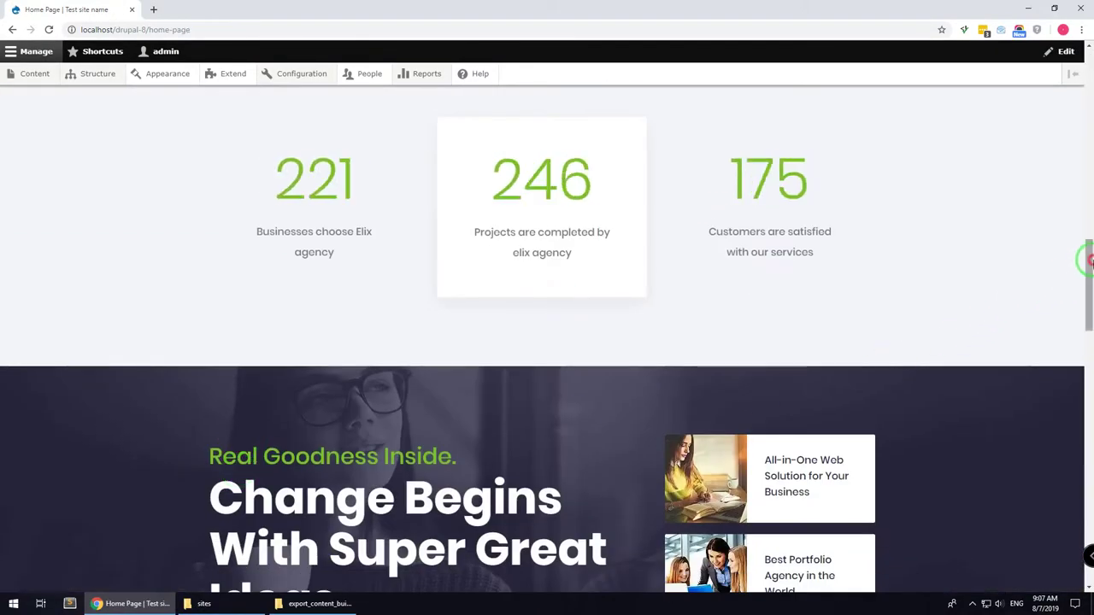
drag(1086, 256, 1086, 73)
click(272, 306)
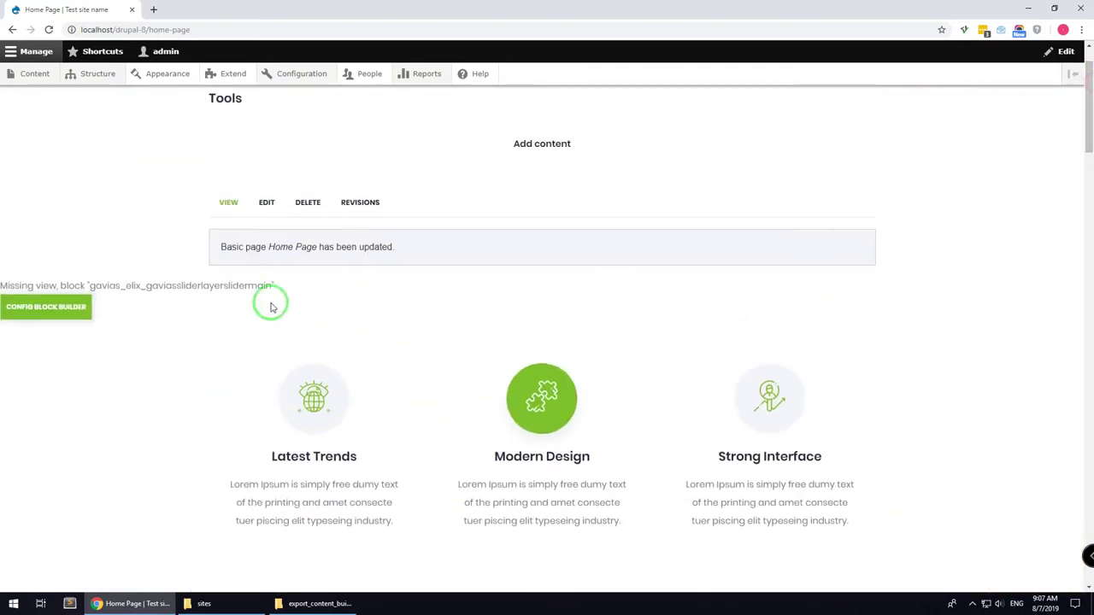
double_click(173, 289)
click(187, 399)
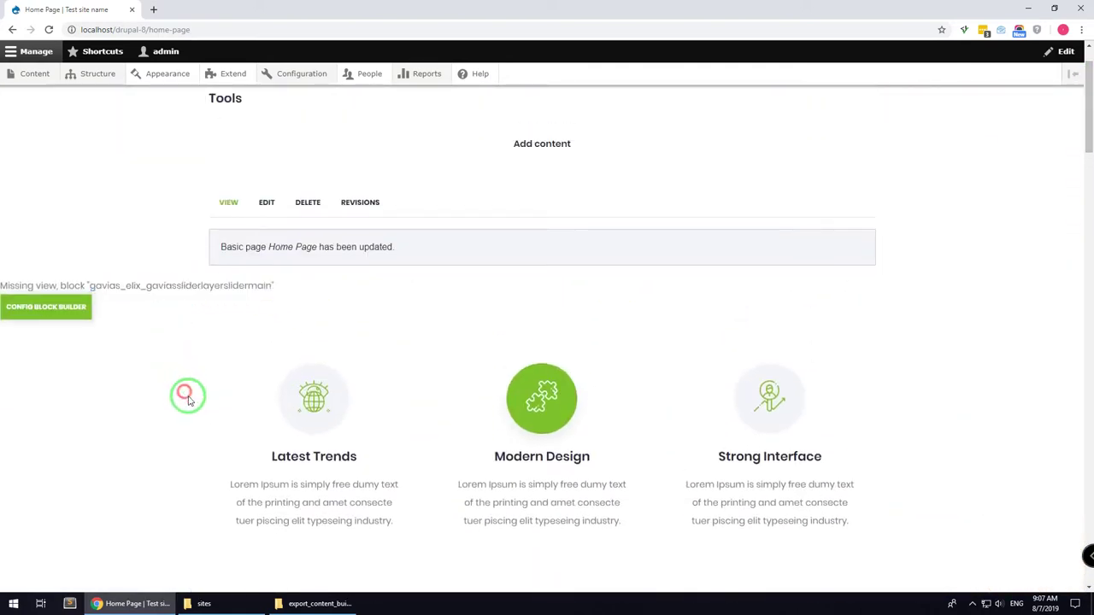
Add a Gavias group slider layer titled "Slider main" and save it
mouse_move(94, 74)
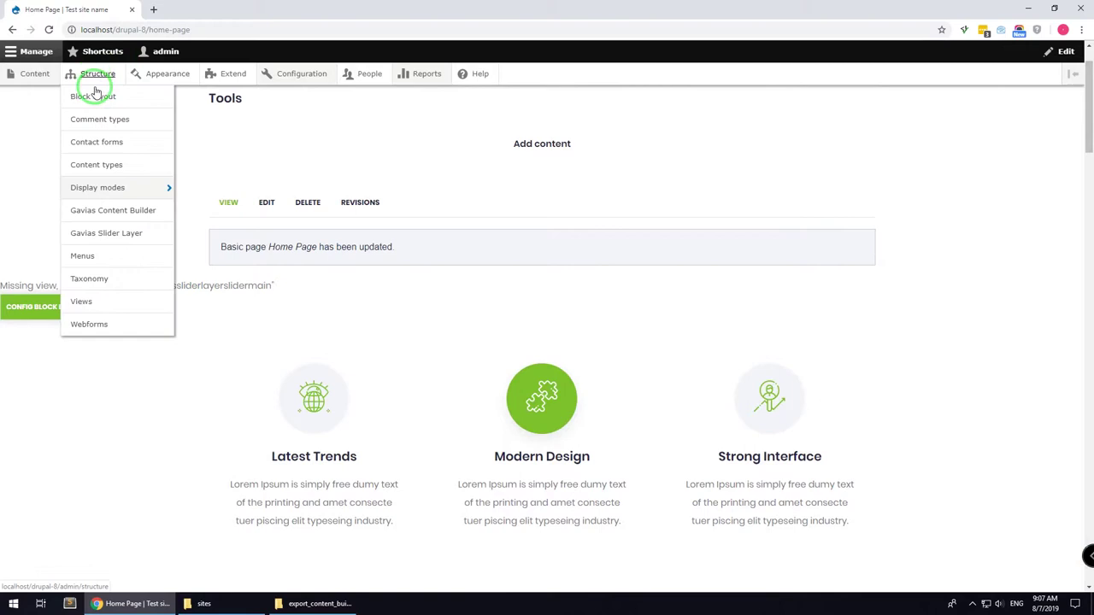
click(119, 233)
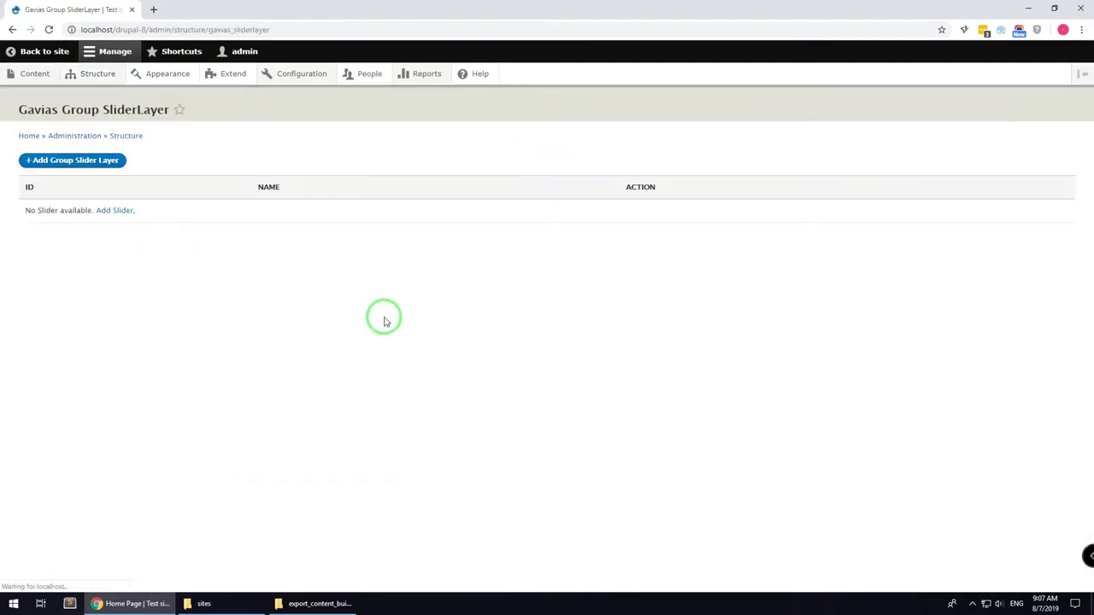
click(111, 212)
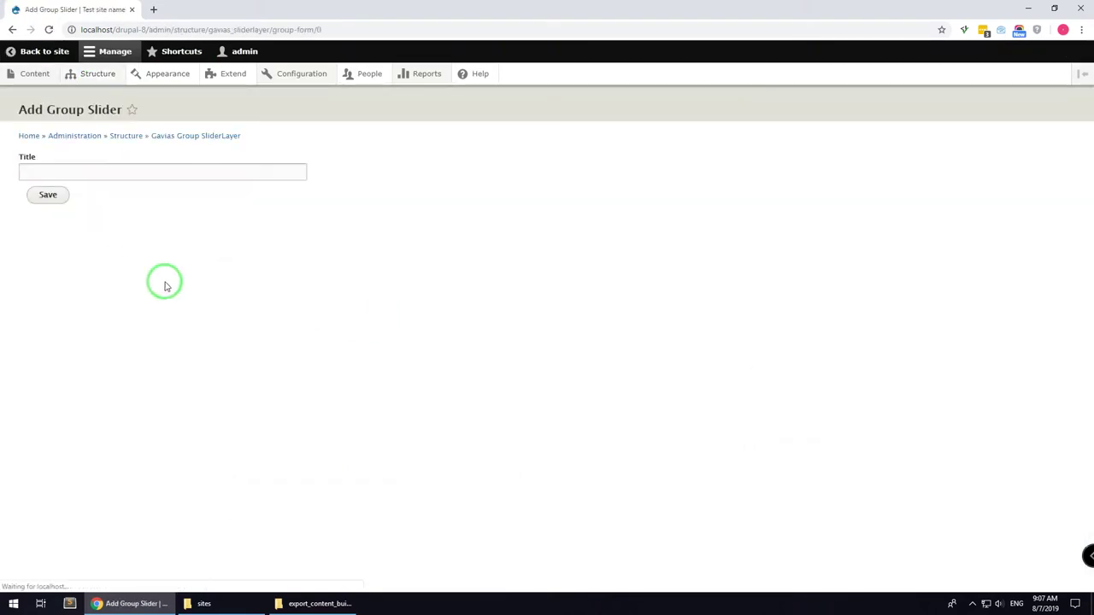
click(92, 168)
click(47, 215)
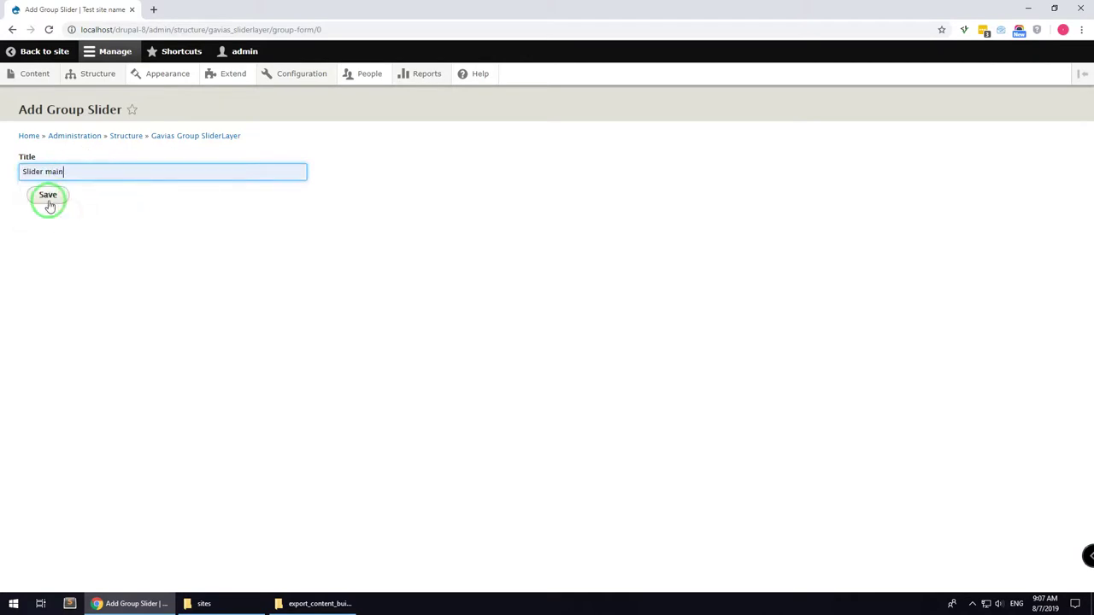
click(47, 197)
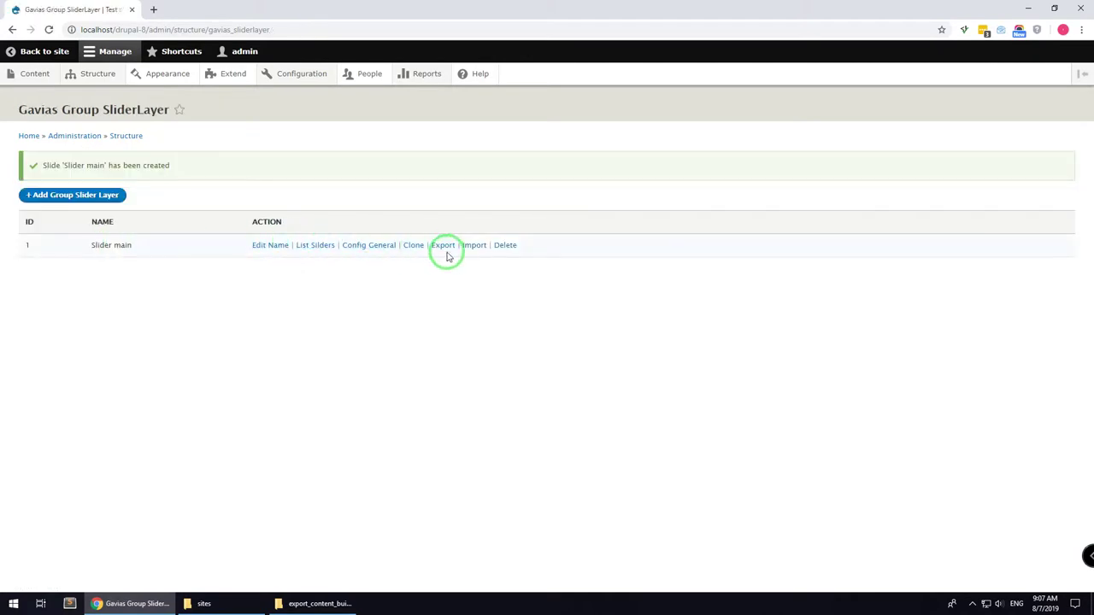
Start an import for Slider main, and in the theme package folder extract export_sliderlayer_files.zip into its own folder
click(472, 245)
click(319, 603)
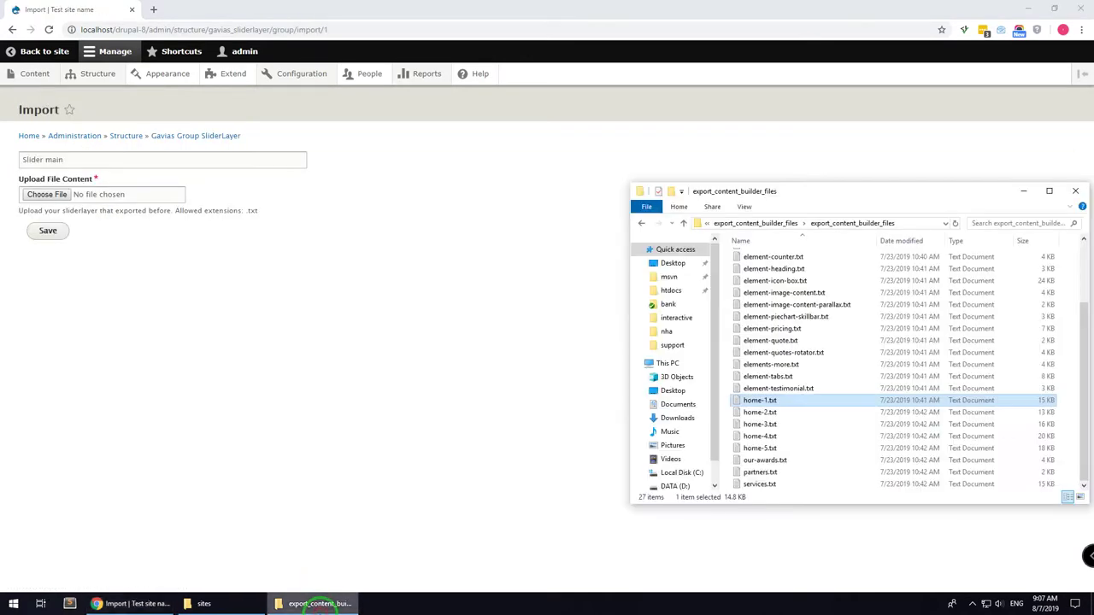
click(763, 224)
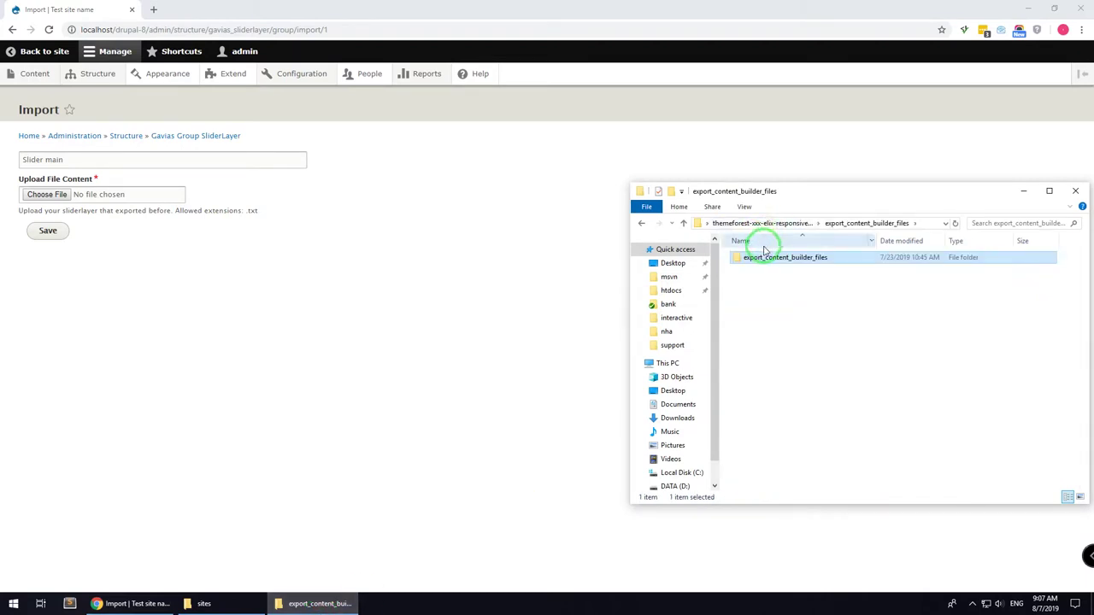
click(783, 224)
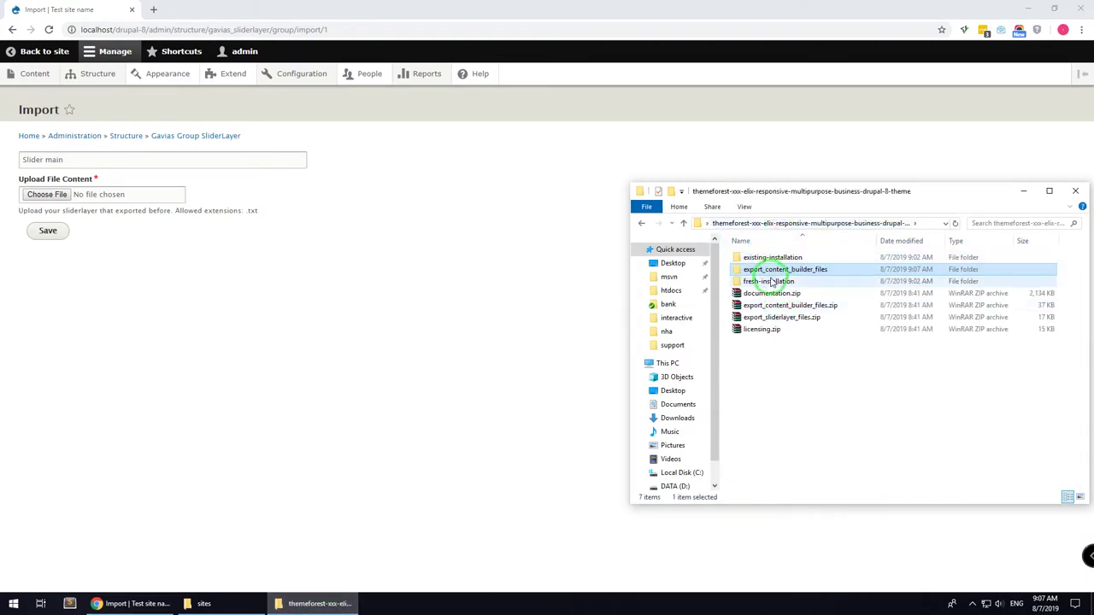
click(769, 317)
right_click(762, 319)
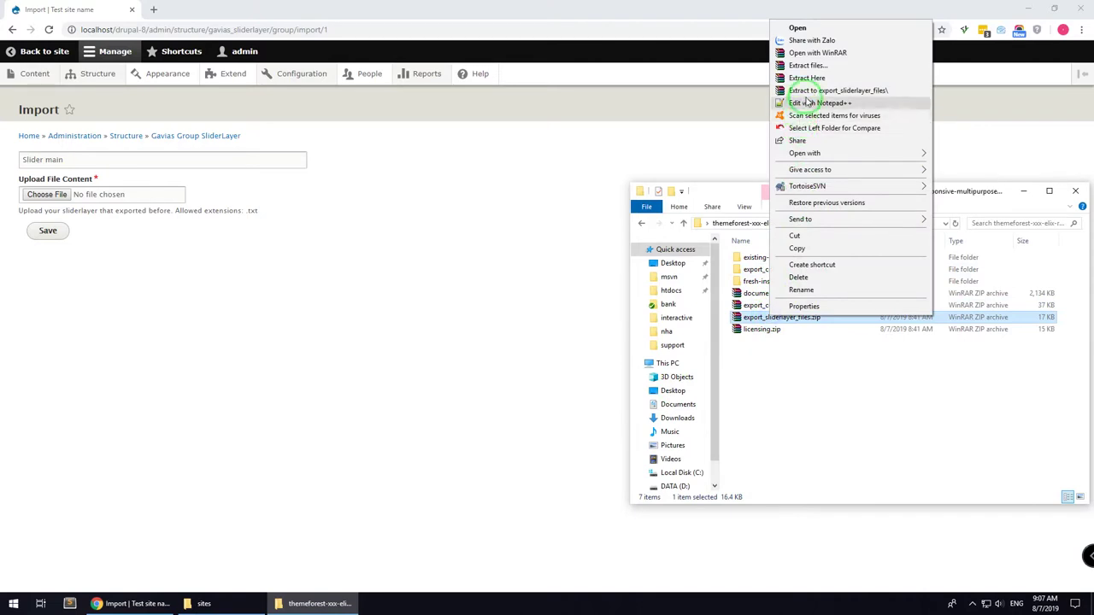
click(807, 94)
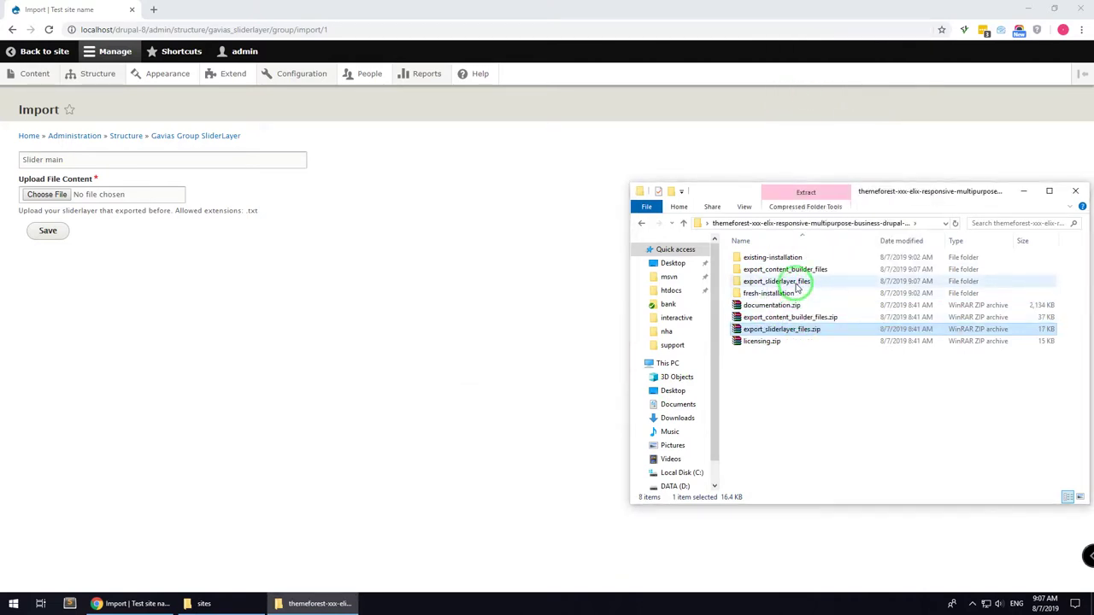
Upload sliderlayer-1.txt from the extracted export_sliderlayer_files folder as the Slider main import file and save
double_click(771, 281)
double_click(766, 258)
drag(771, 261, 61, 197)
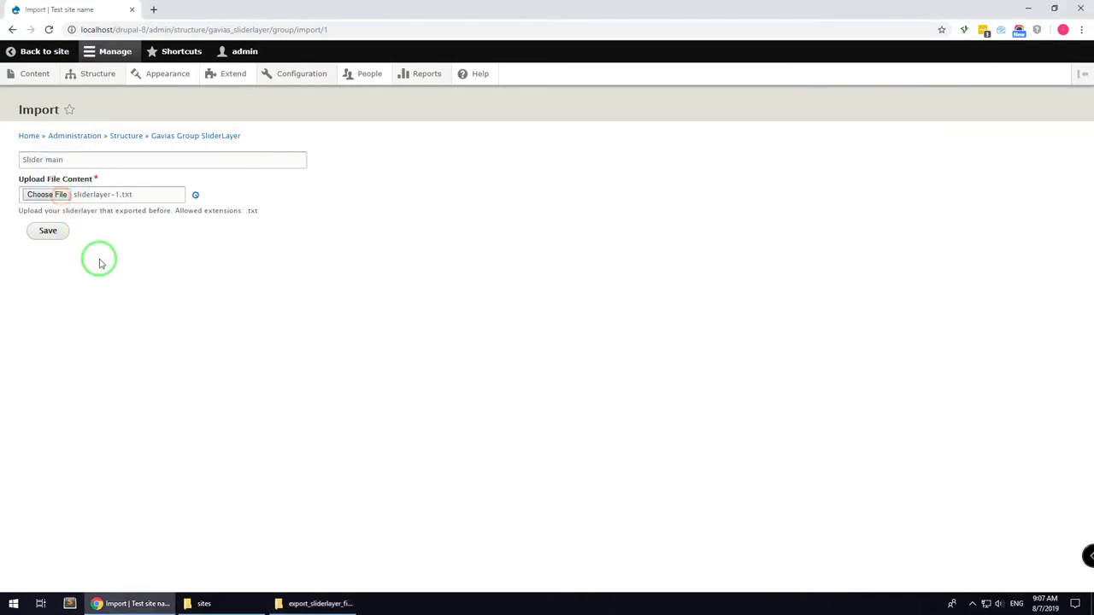
click(50, 232)
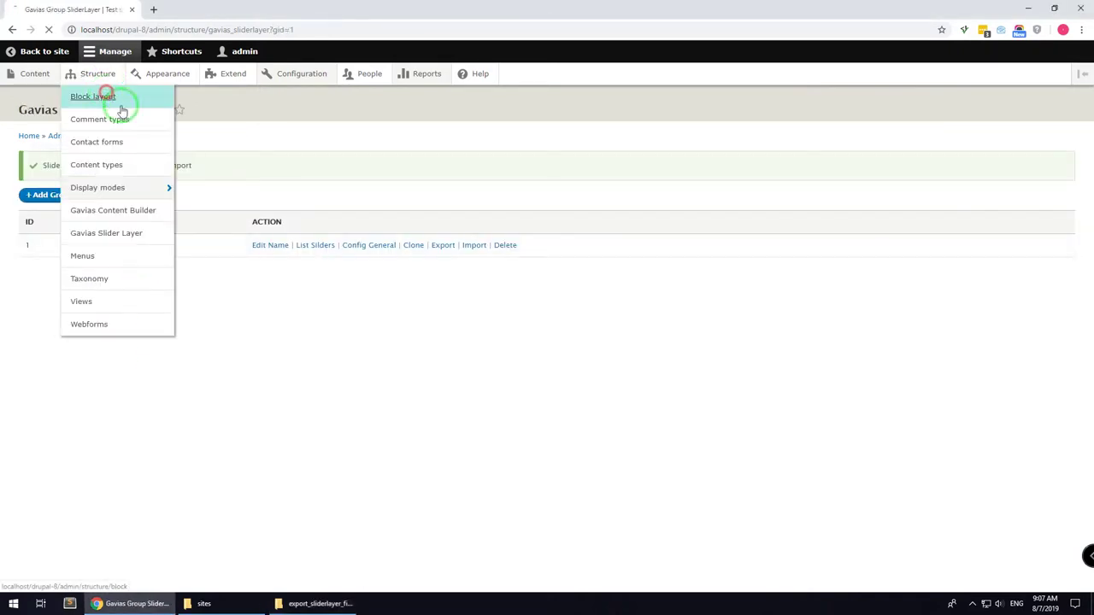
Place the Gavias SliderLayer – Slider main block in the Other region with its title display turned off, and save it
click(102, 95)
scroll(271, 406, down, 20)
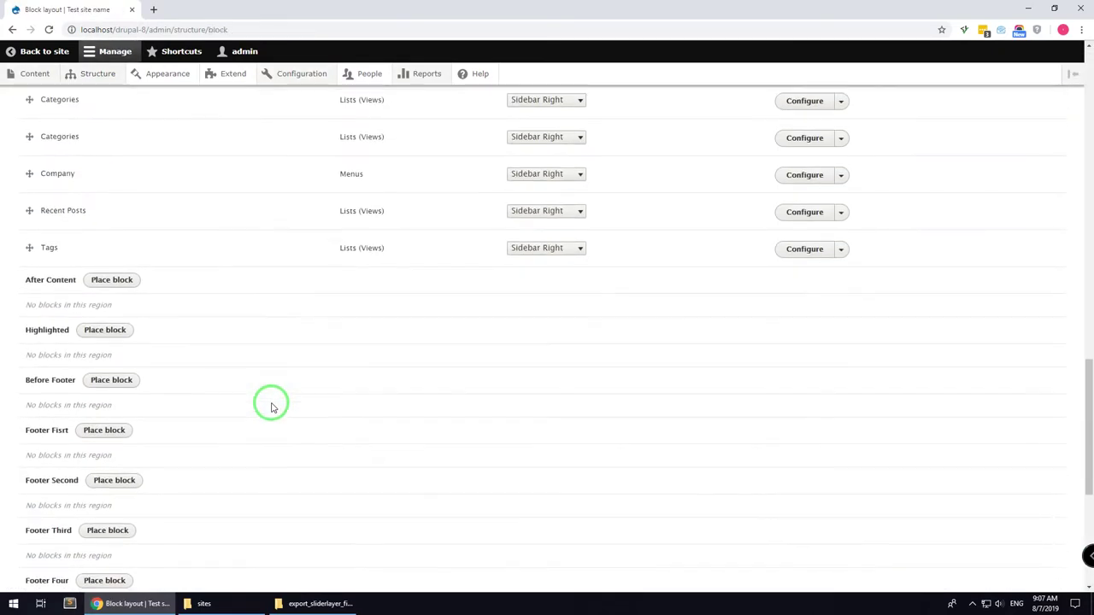
click(68, 390)
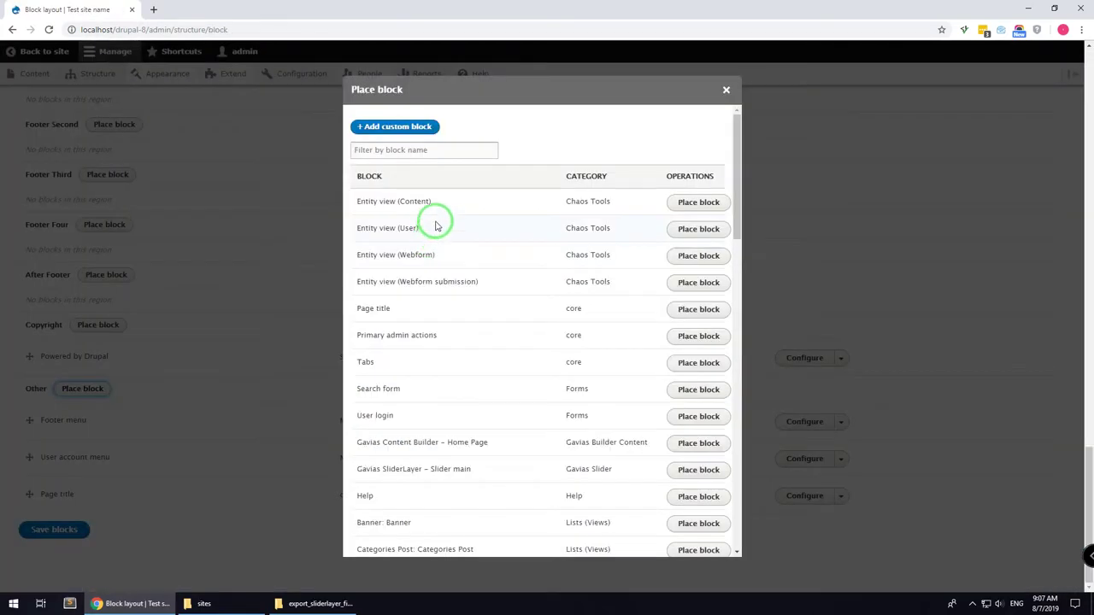
text(slid)
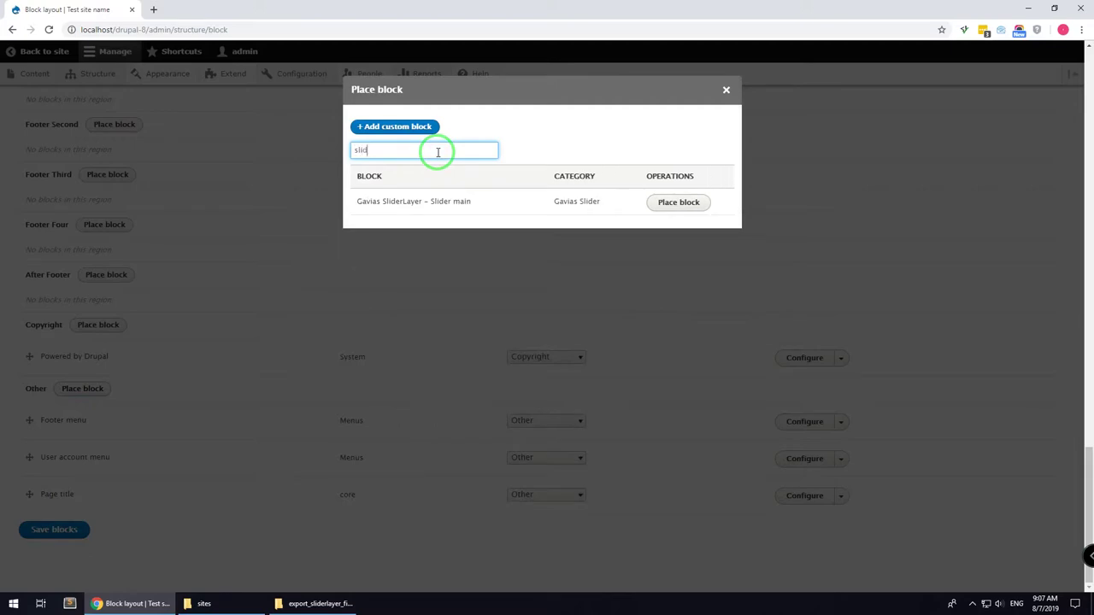
click(690, 213)
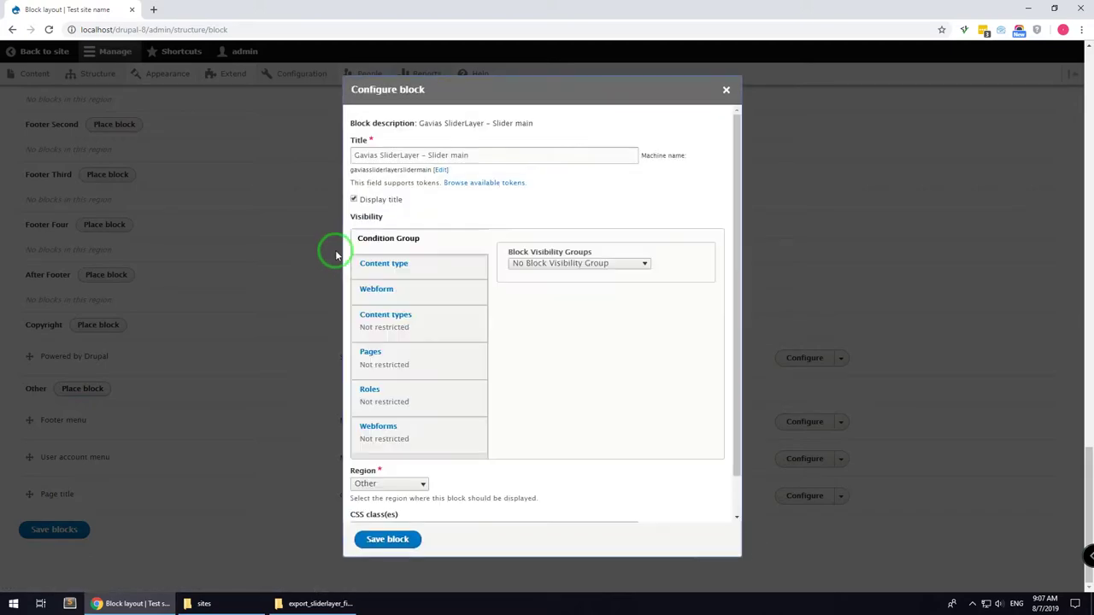
click(383, 200)
click(397, 537)
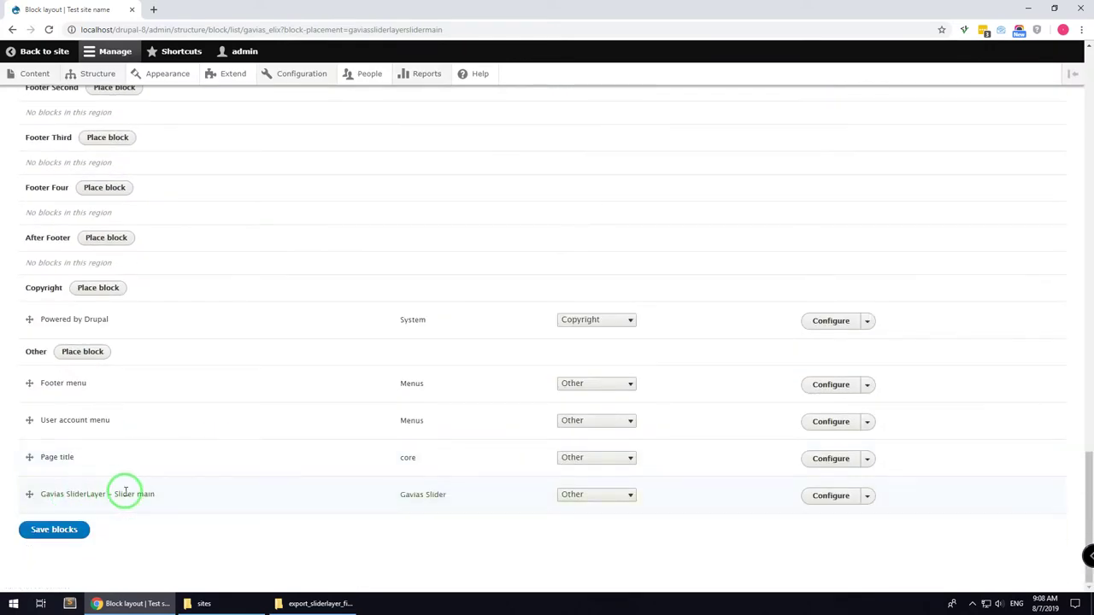
In the Home Page content builder, set the slider row's Drupal Block to Gavias SliderLayer – Slider main and save the configuration
click(31, 73)
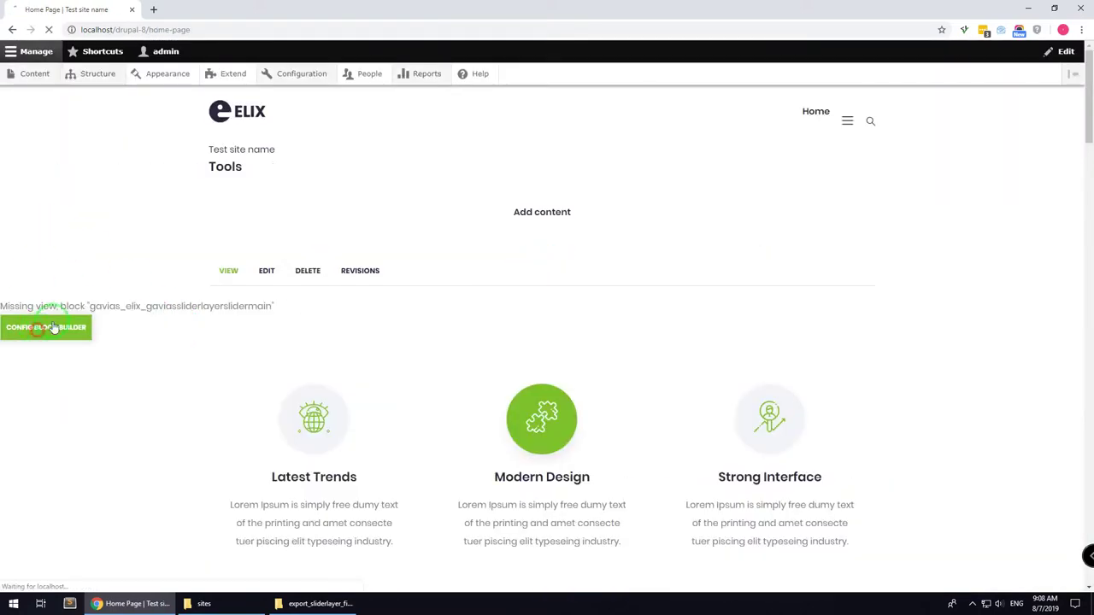
click(160, 223)
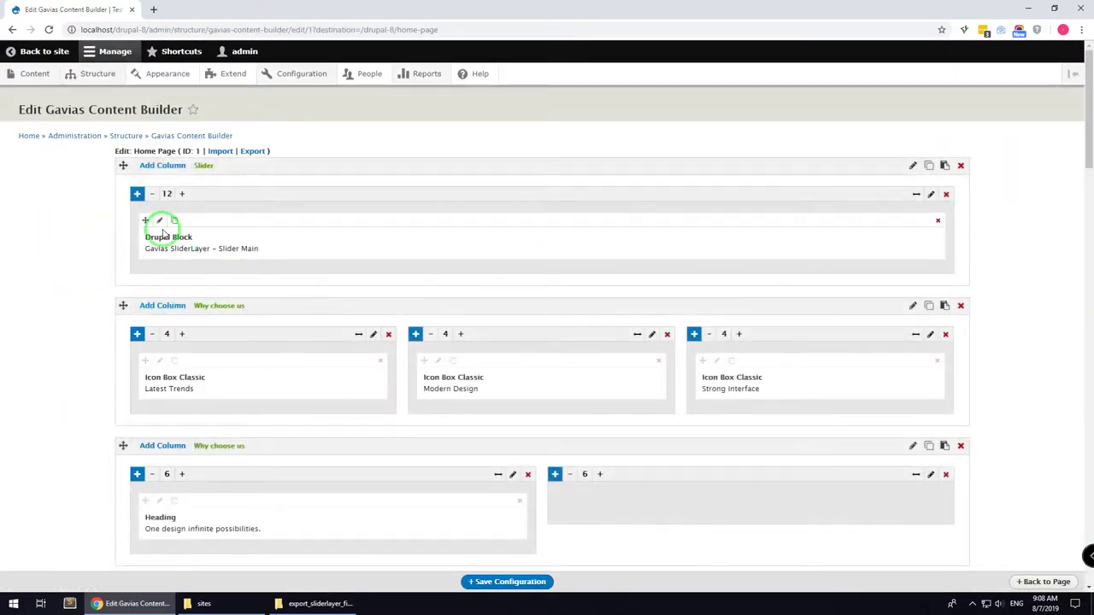
click(305, 209)
click(332, 294)
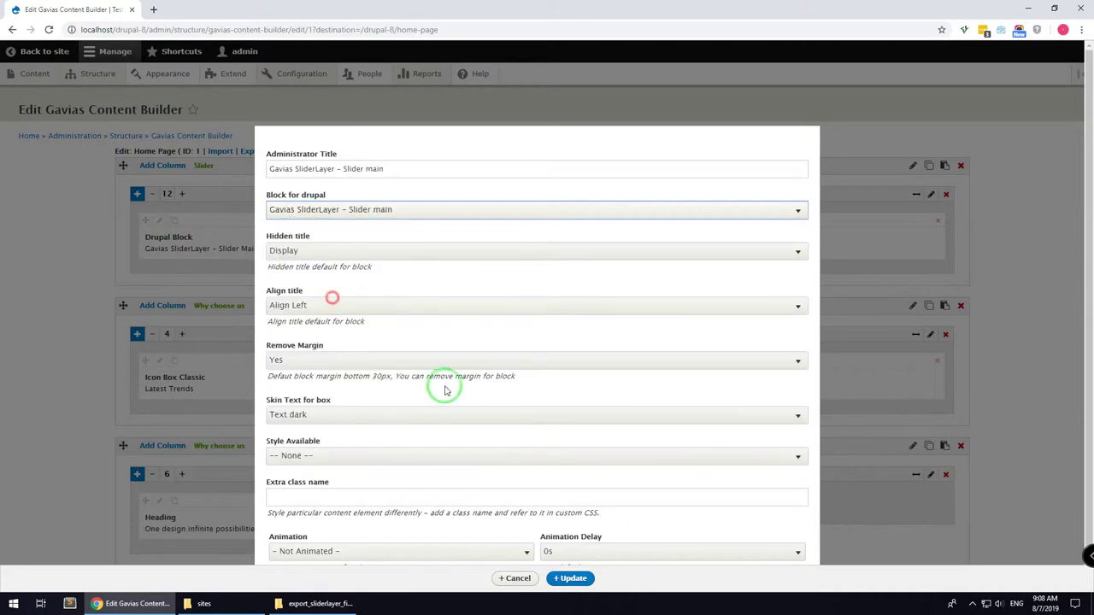
click(590, 579)
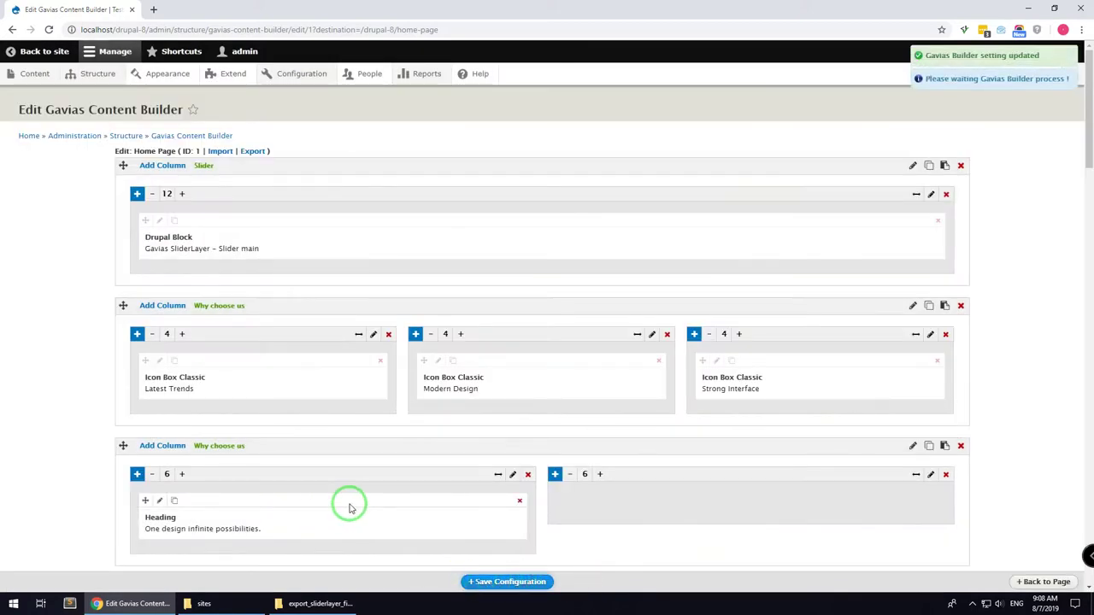
Open the Home Page from the builder and review the main slider and the sections below it
click(1020, 581)
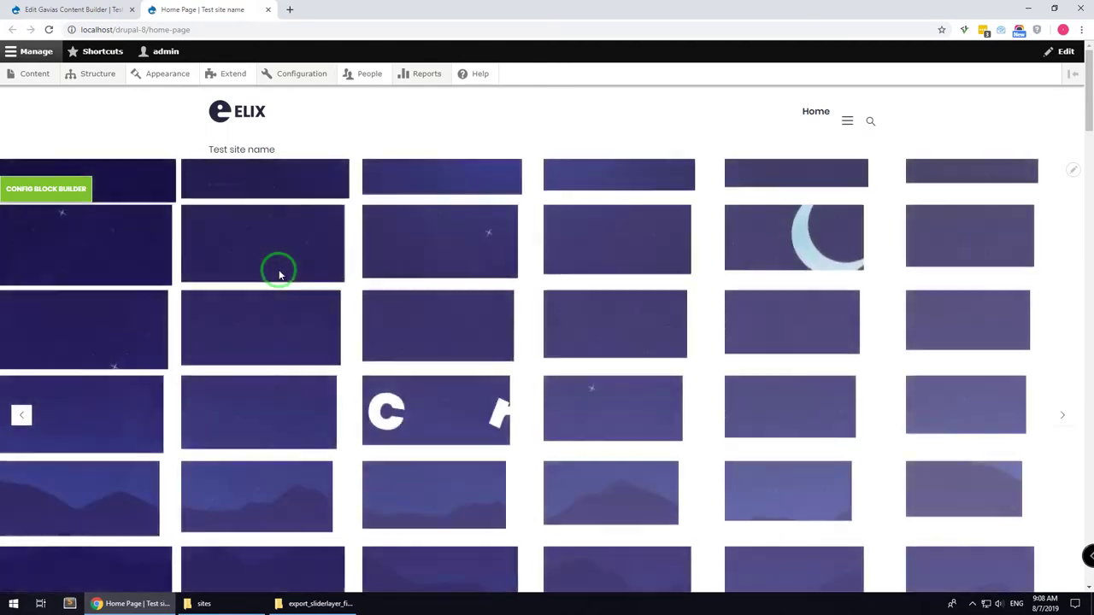
scroll(279, 273, down, 15)
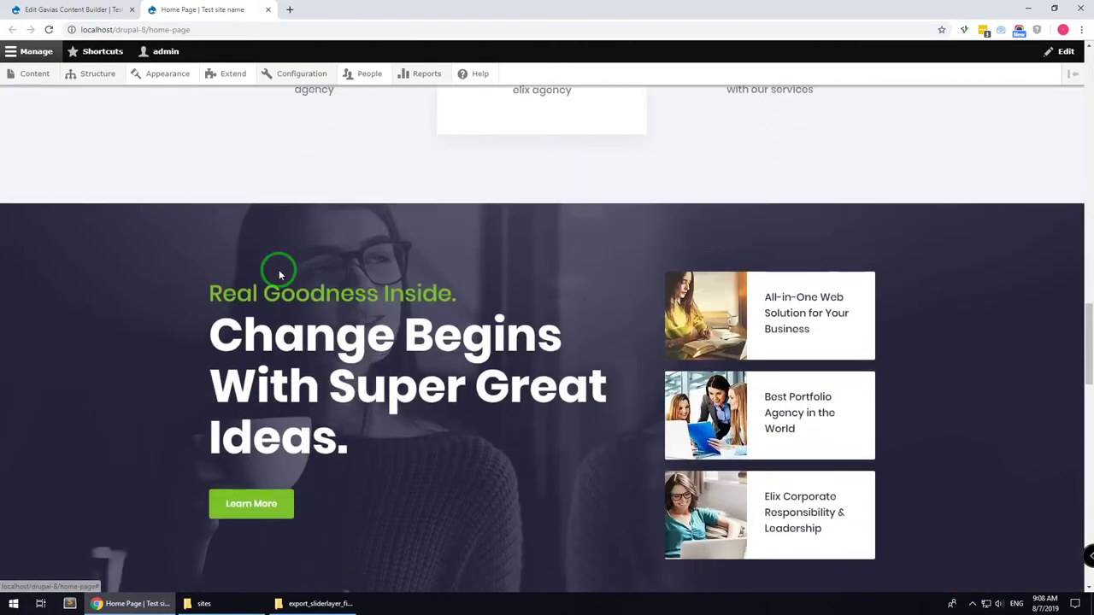
scroll(278, 273, down, 10)
scroll(279, 273, up, 8)
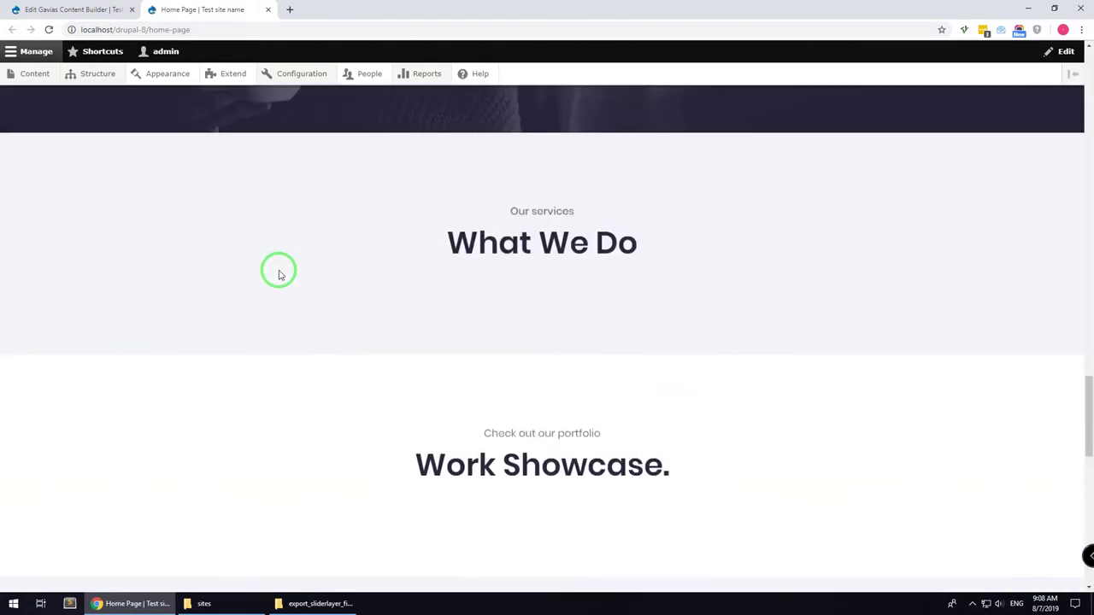
scroll(278, 274, up, 10)
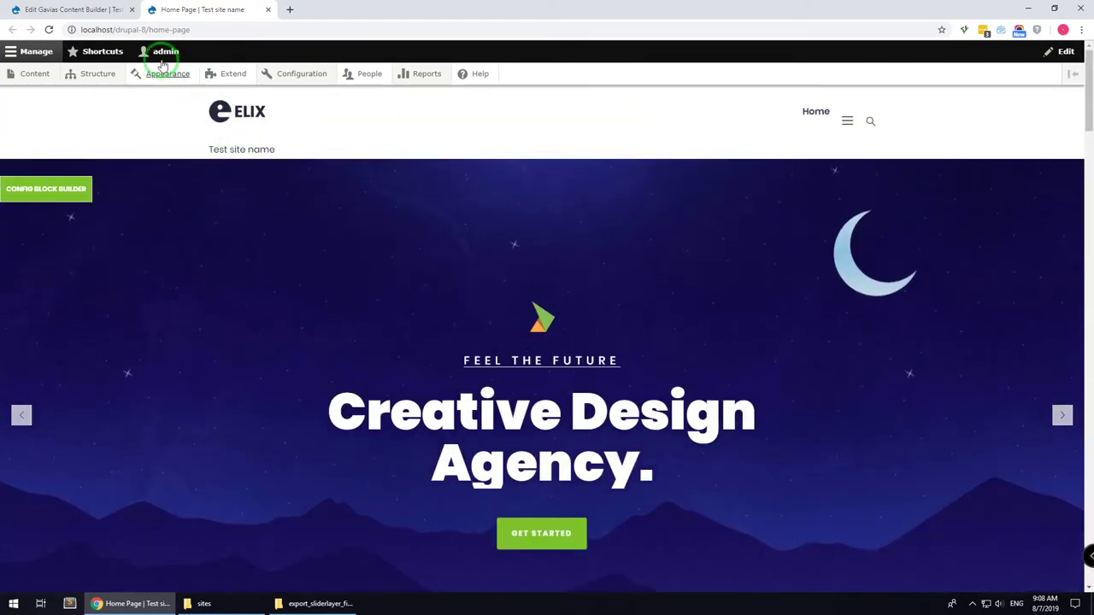
Set the site's default front page to /home-page in the basic site settings, save, and return to the site
drag(146, 29, 221, 27)
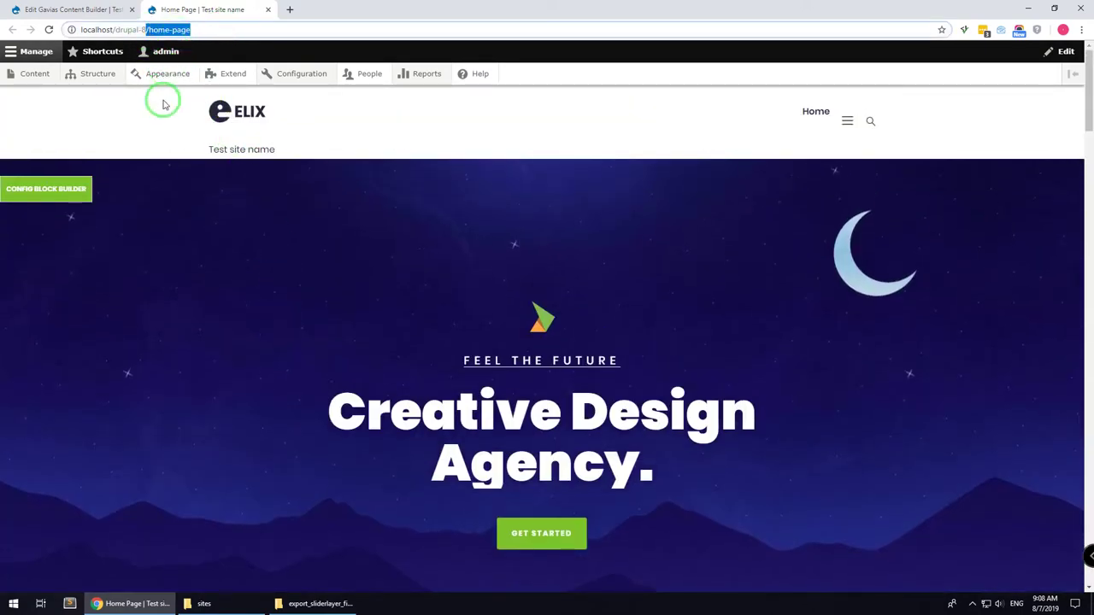
mouse_move(302, 77)
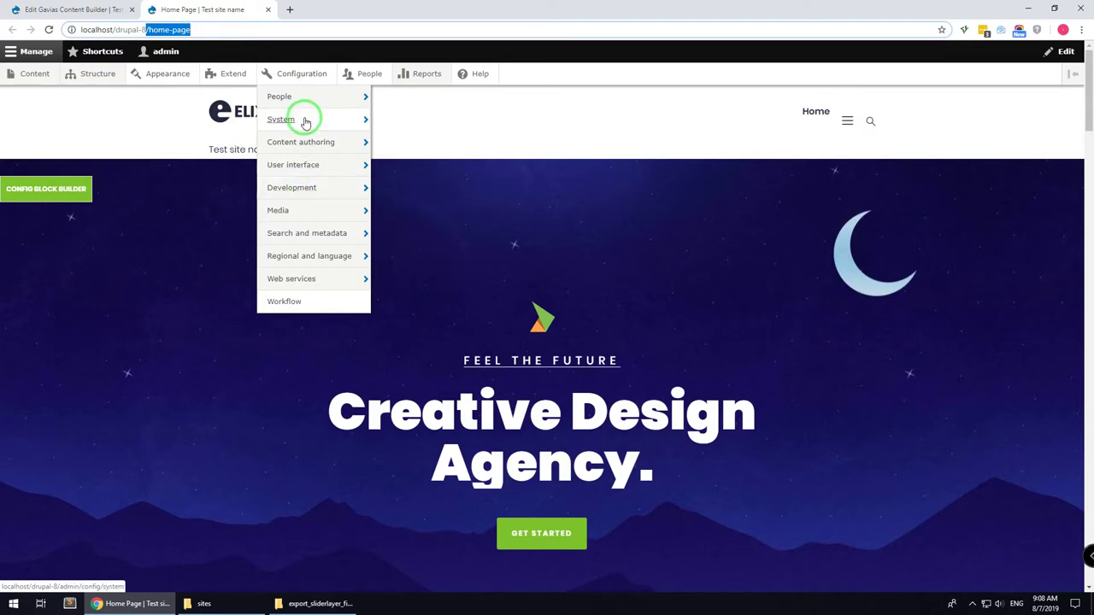
mouse_move(305, 122)
click(406, 119)
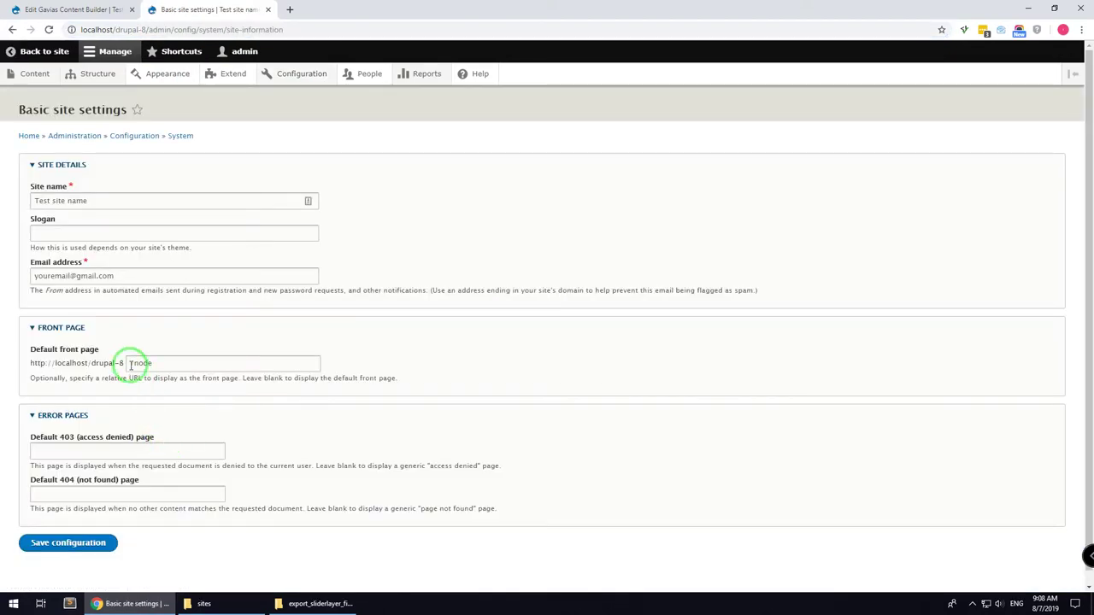
double_click(136, 363)
text(home-page)
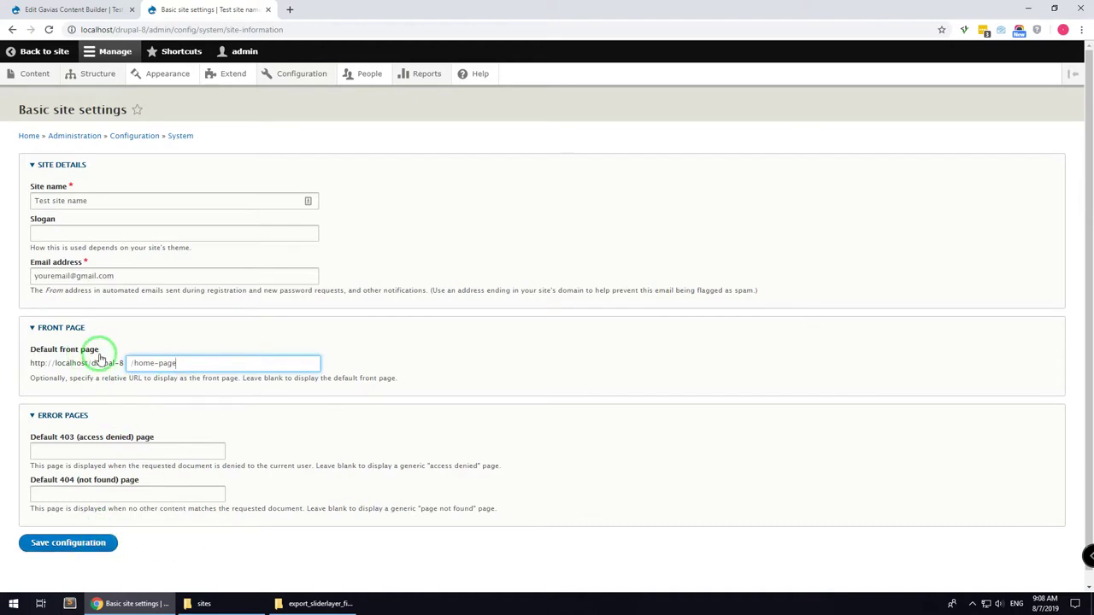
click(91, 543)
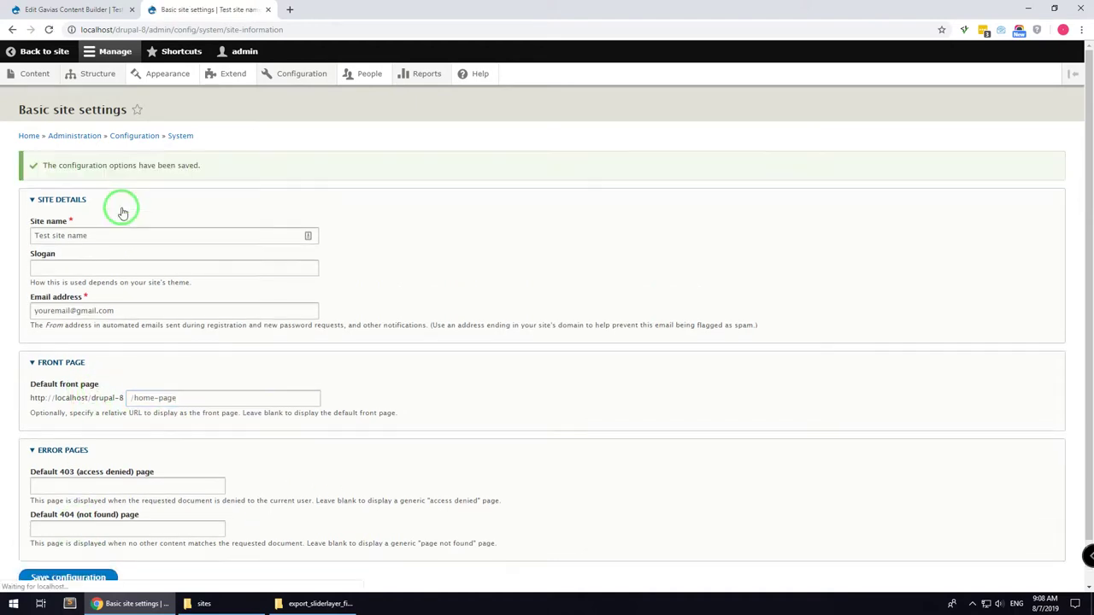
click(43, 53)
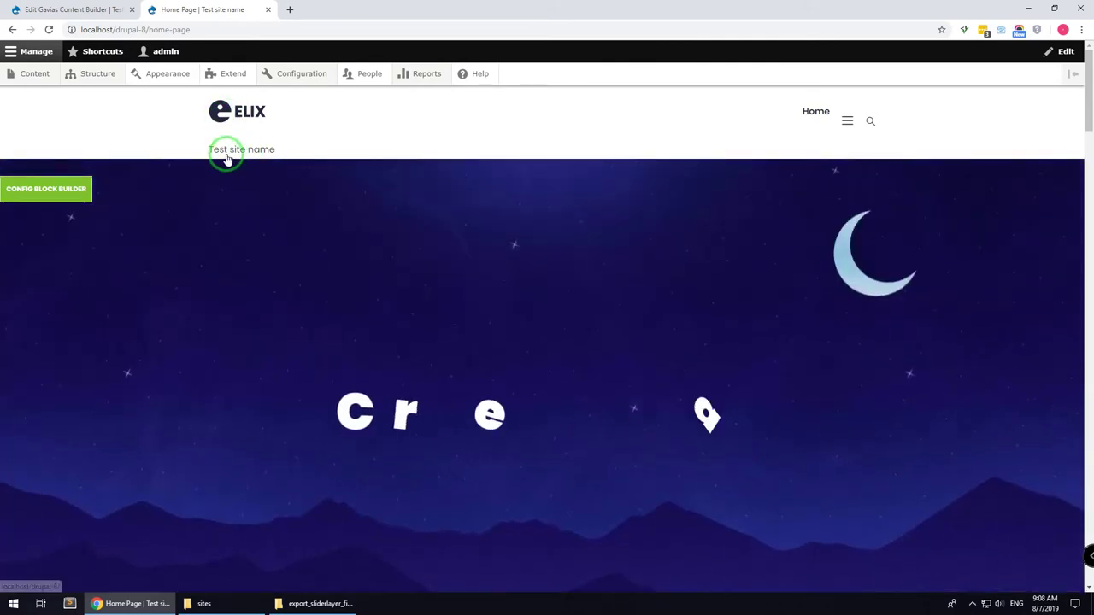
Turn off the site name and site slogan in the Site branding block and save the block
click(94, 74)
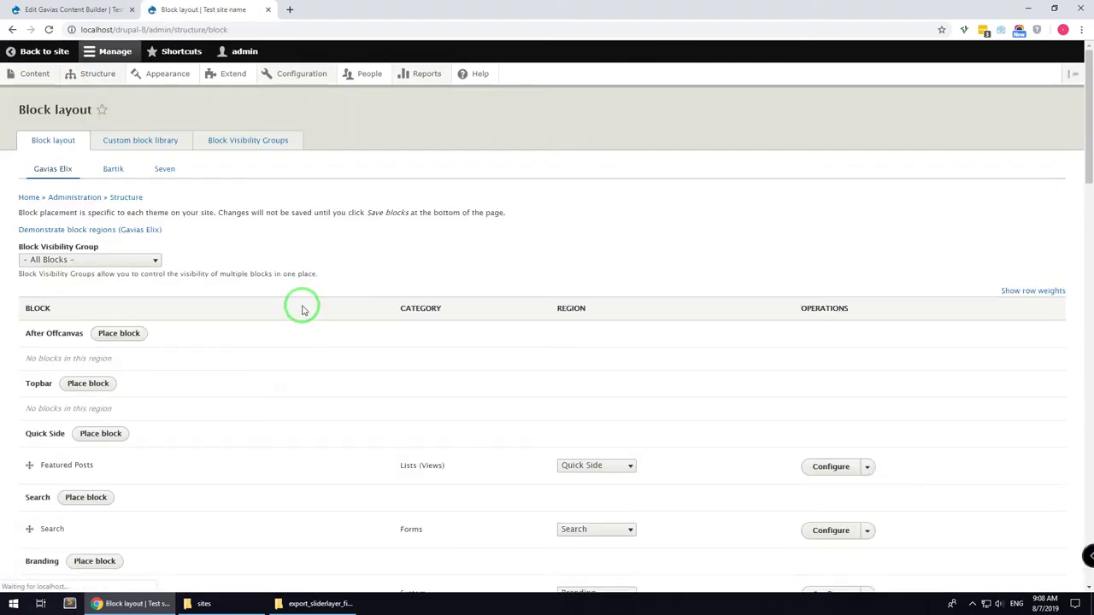
scroll(281, 299, down, 3)
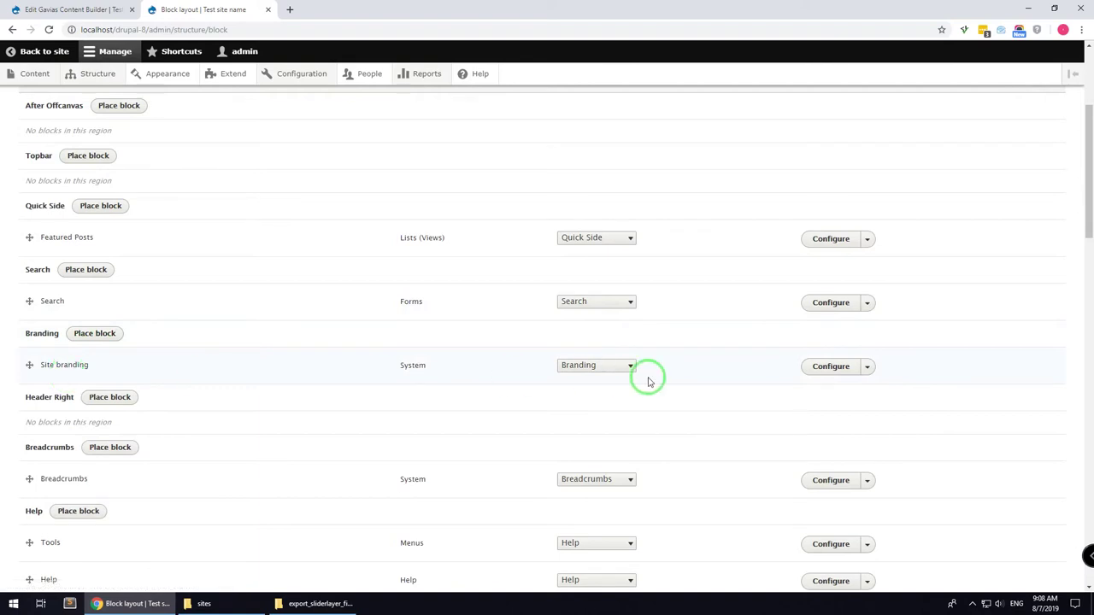
click(816, 370)
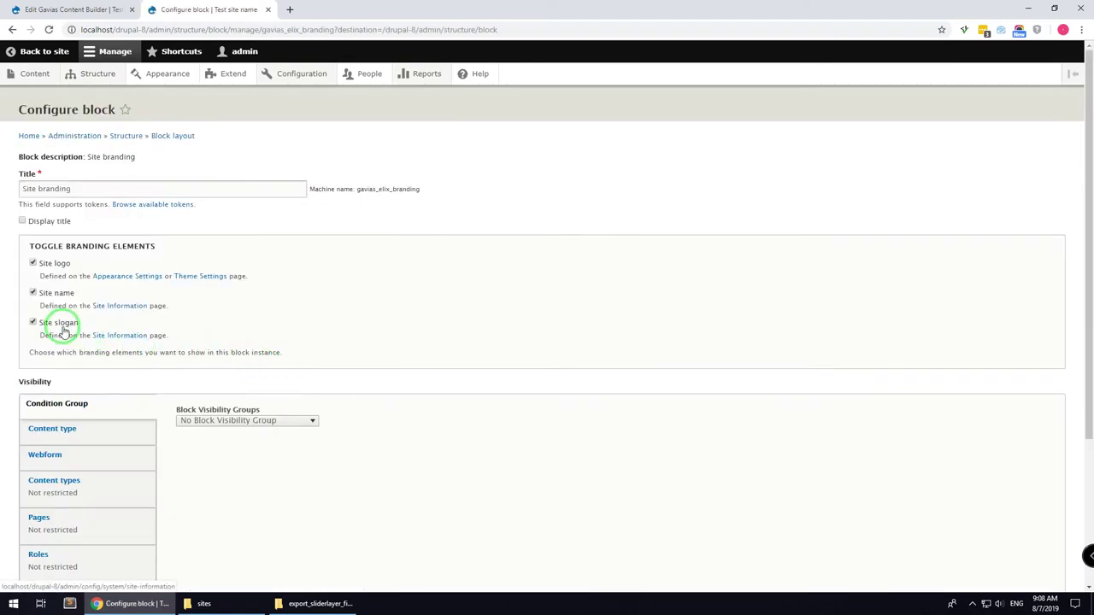
click(51, 297)
scroll(64, 530, down, 3)
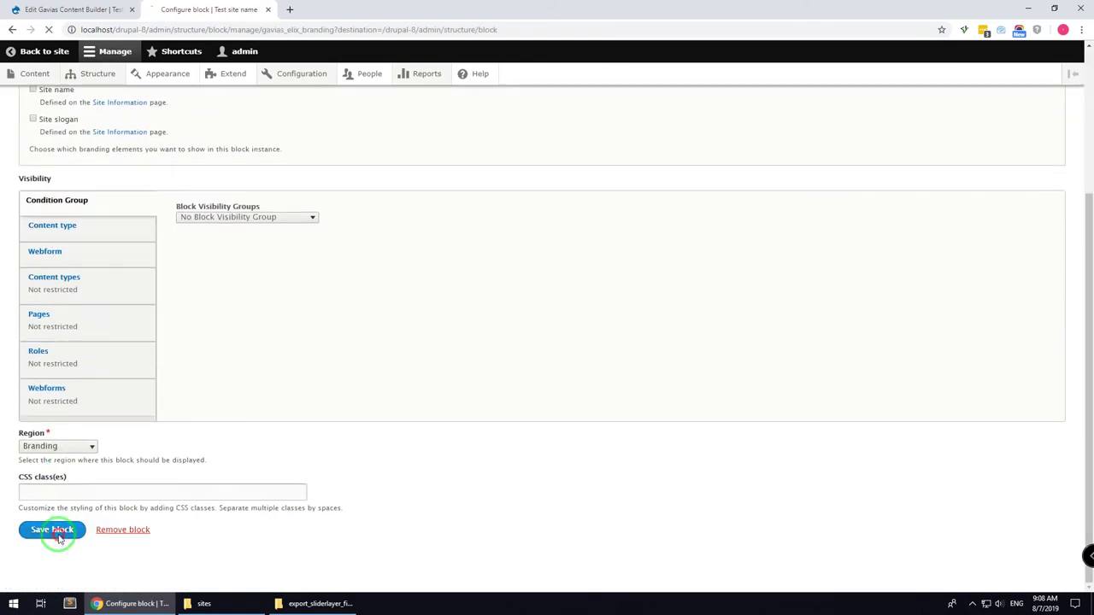
Move the Tools menu block from the Help region to the Other region and save the block layout
scroll(359, 464, down, 6)
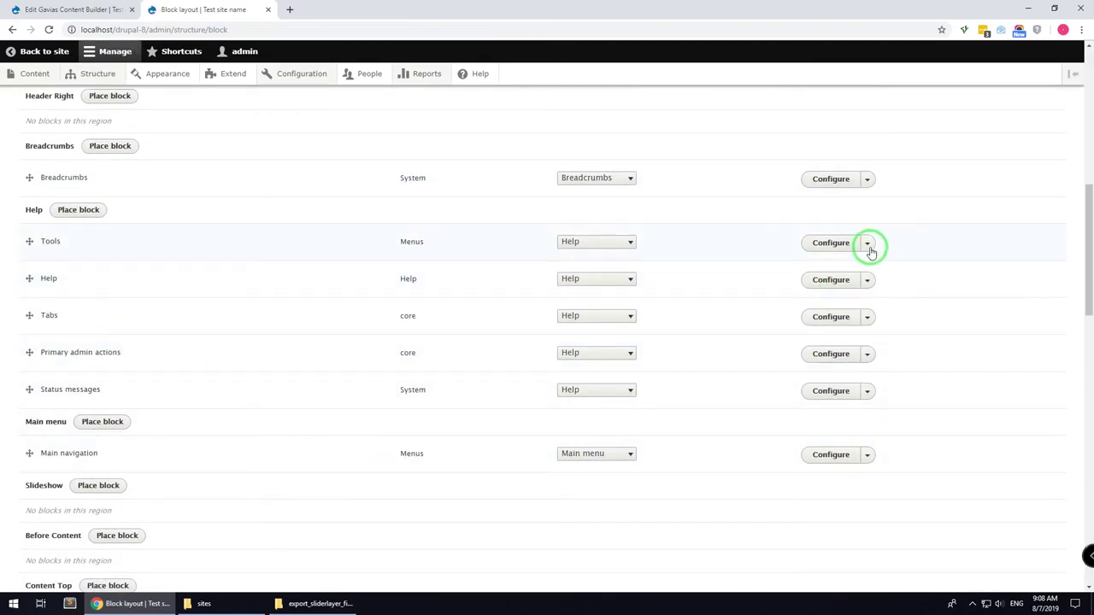
click(867, 244)
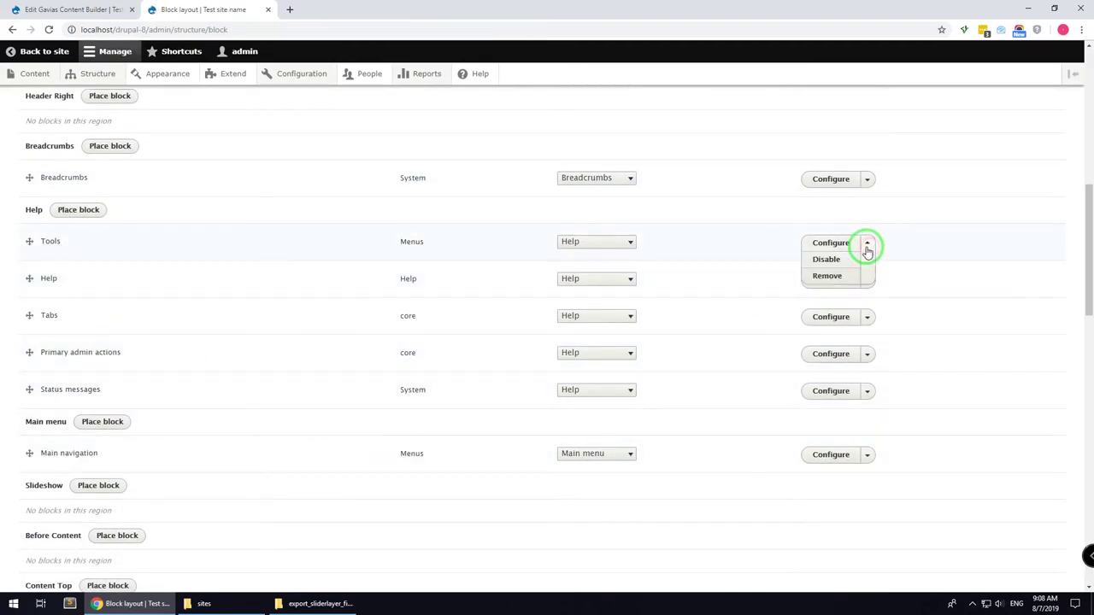
click(610, 246)
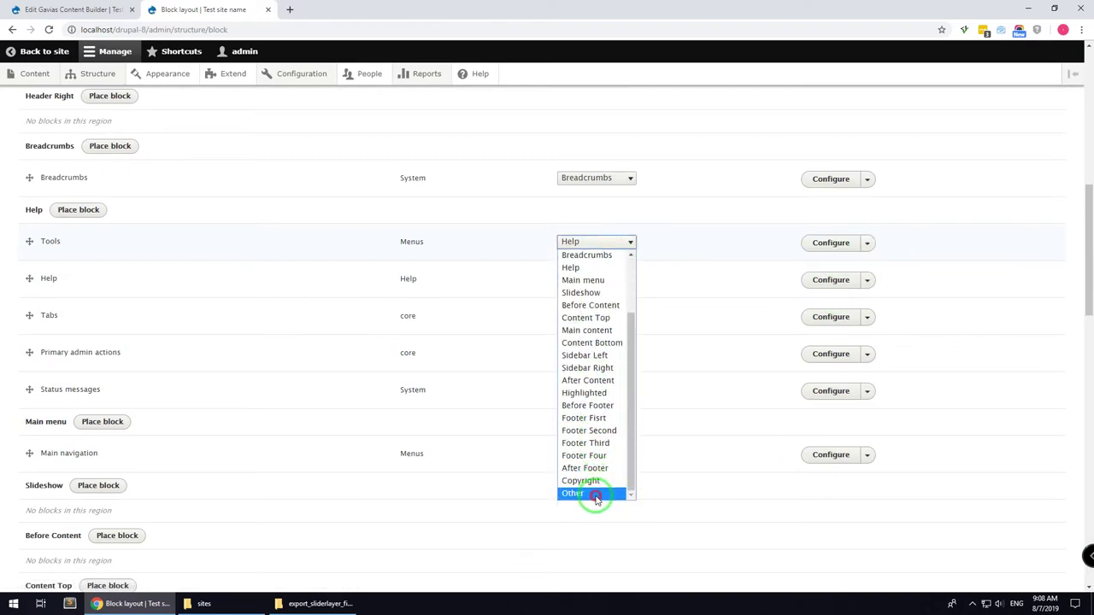
click(596, 496)
scroll(579, 484, down, 12)
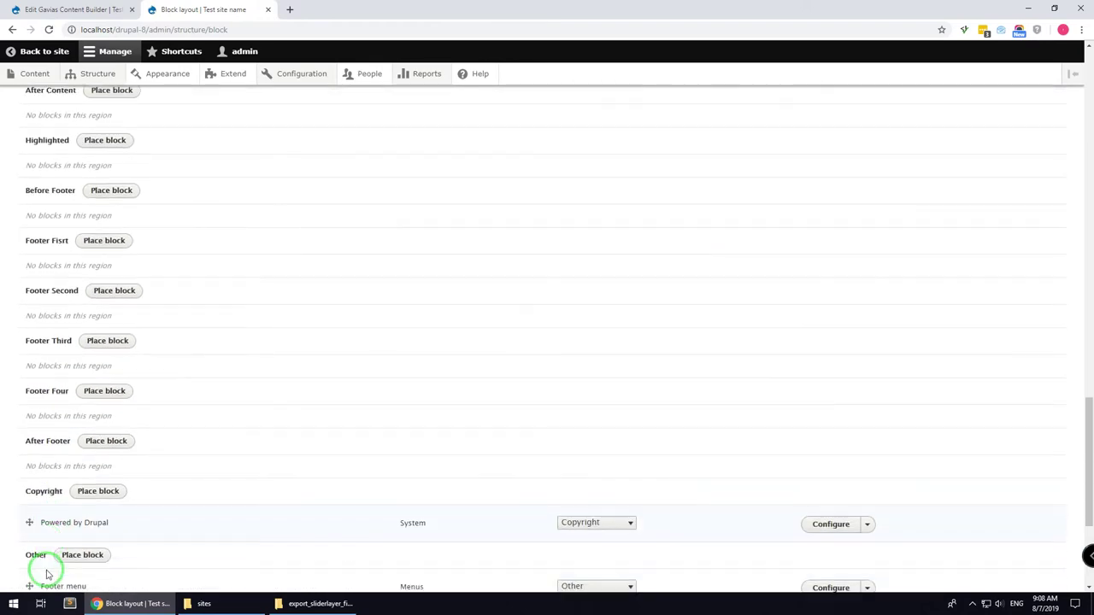
scroll(47, 574, down, 3)
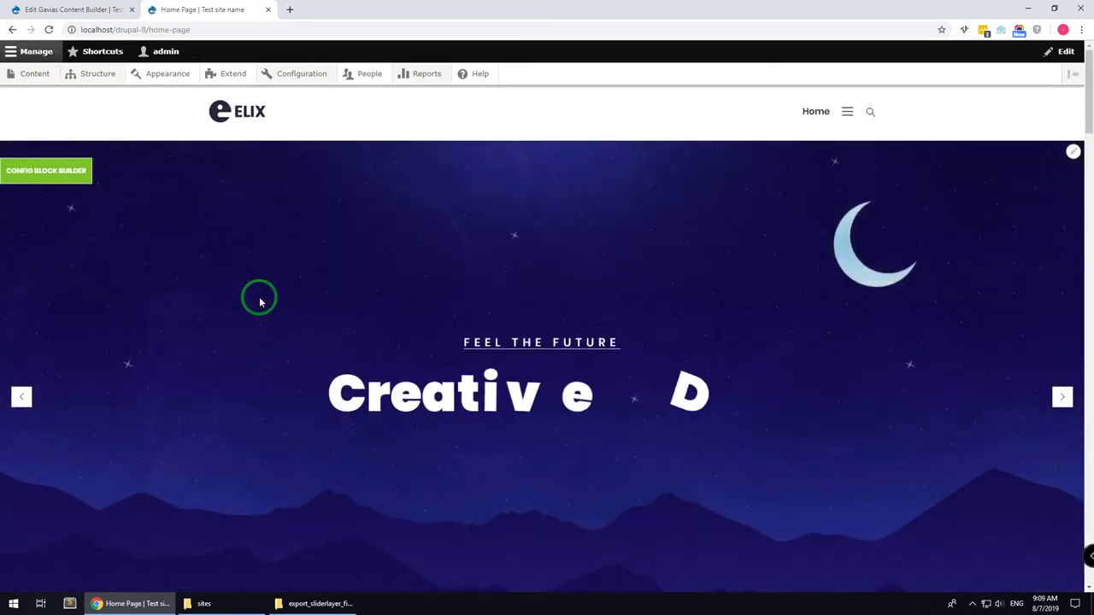
Review the Home Page down to the newsletter signup section and check which block that section references
scroll(260, 300, down, 8)
scroll(260, 300, down, 20)
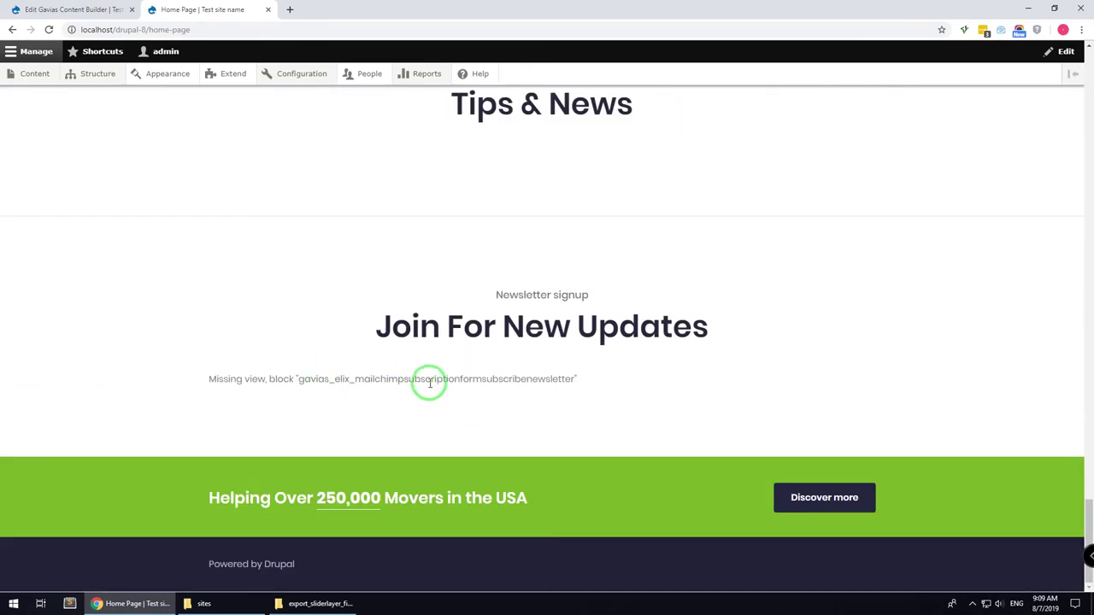
double_click(434, 379)
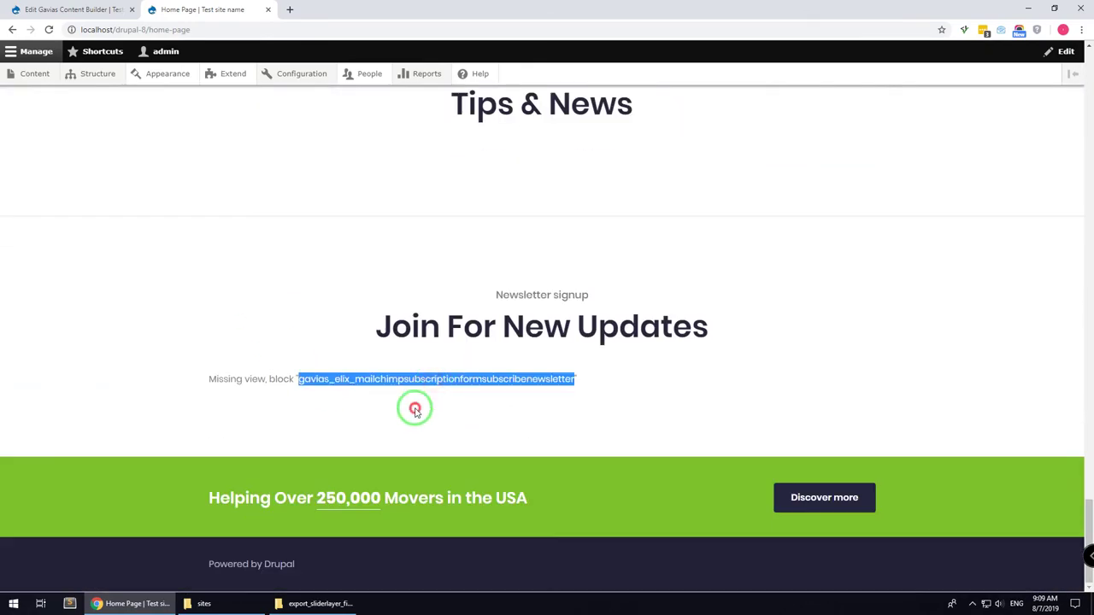
click(414, 410)
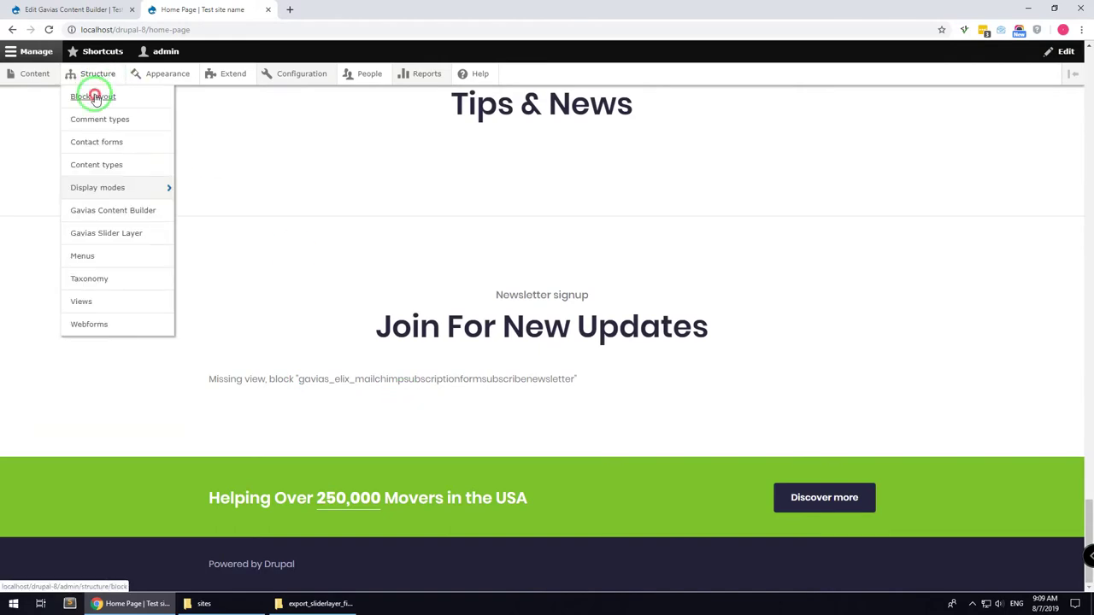
Place the Mailchimp Subscription Form: Subscribe Newsletter block in the Other region with its title display turned off, and save the block
click(94, 96)
scroll(769, 277, down, 3)
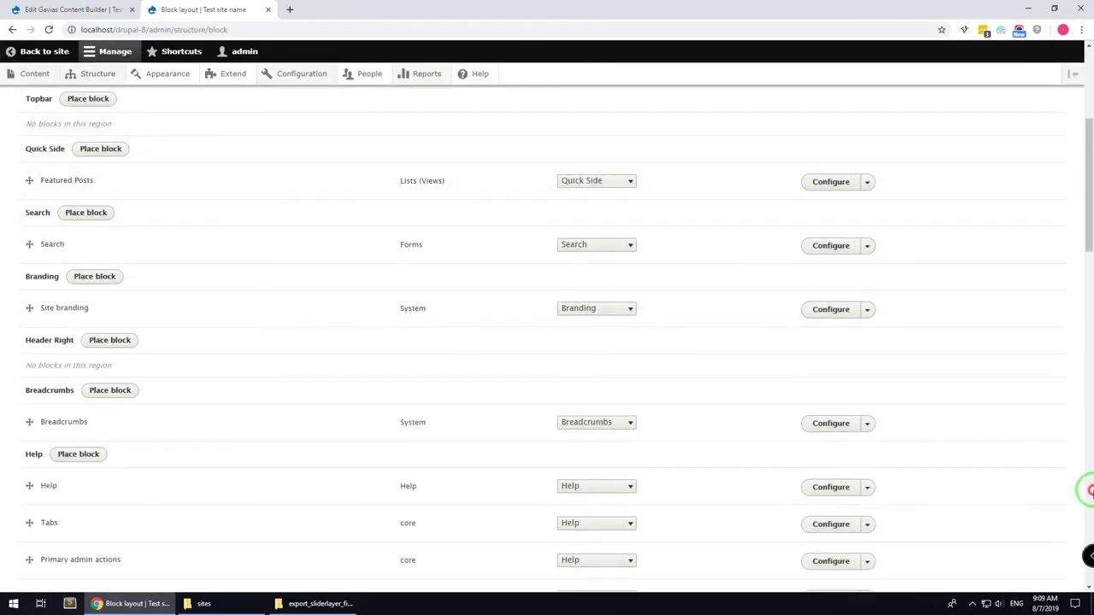
drag(1087, 517, 1082, 585)
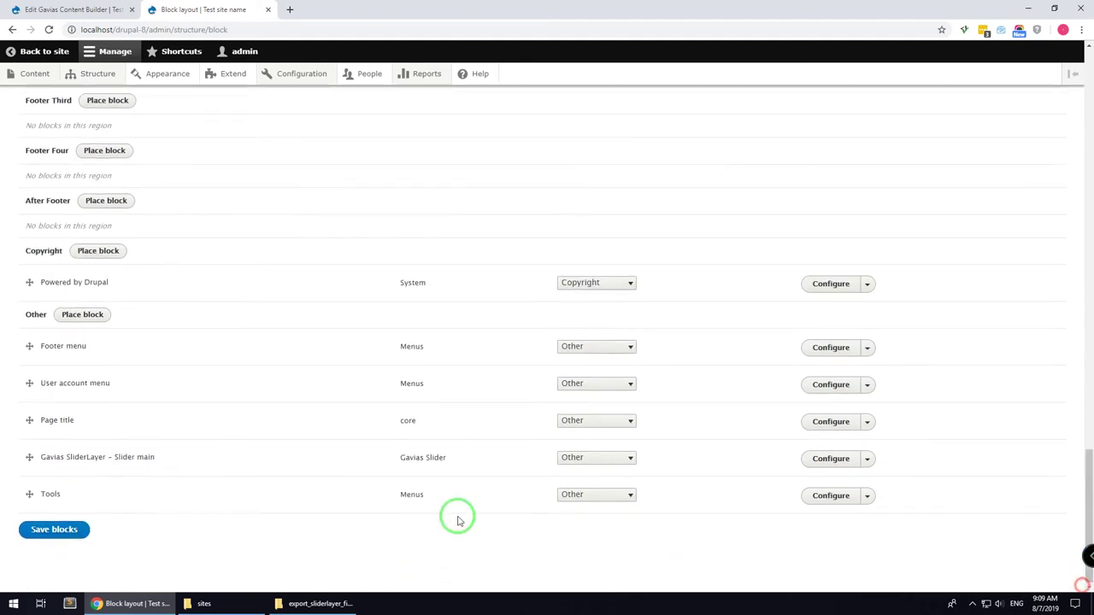
click(82, 316)
click(370, 247)
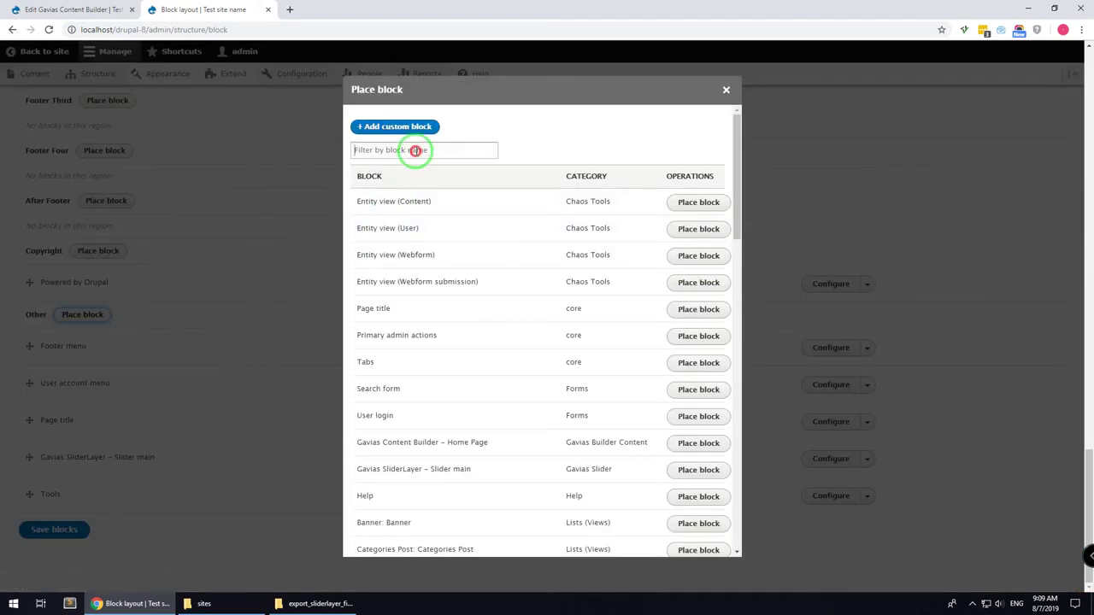
text(new)
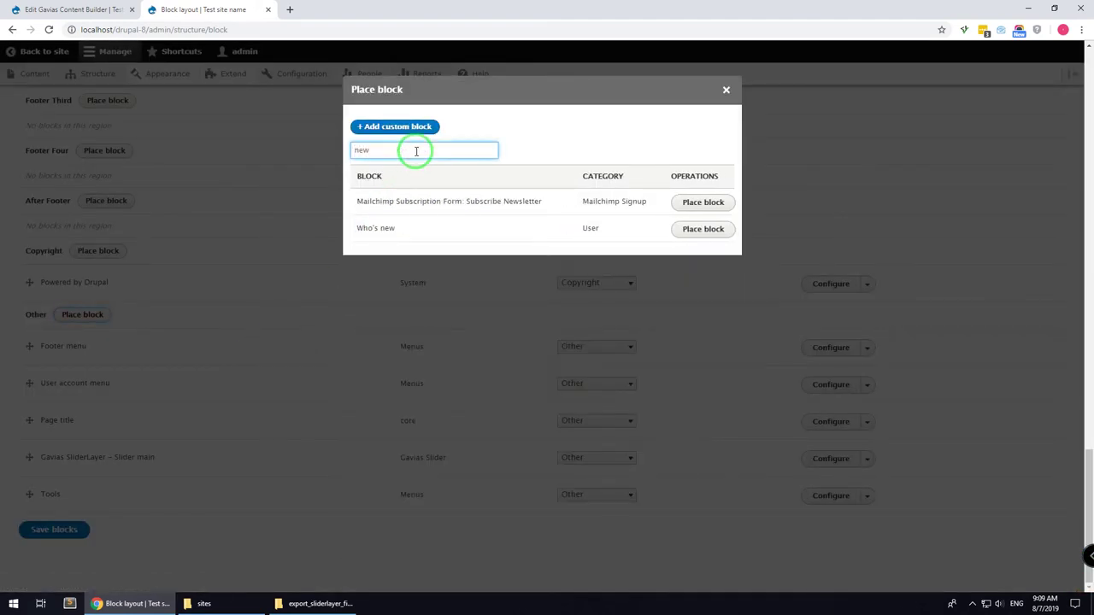
click(703, 203)
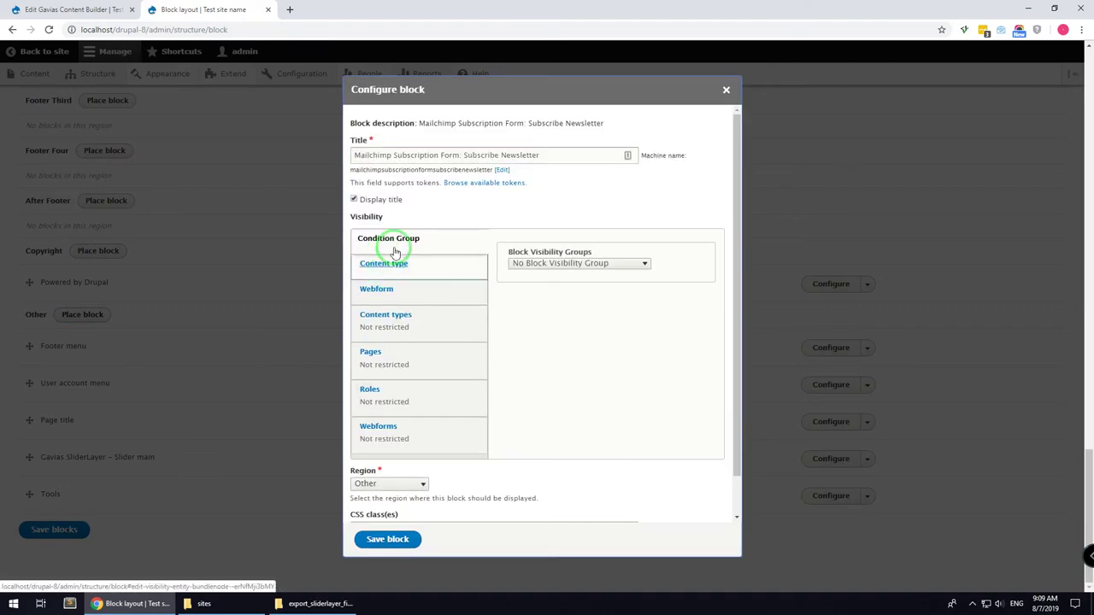
click(390, 202)
click(385, 540)
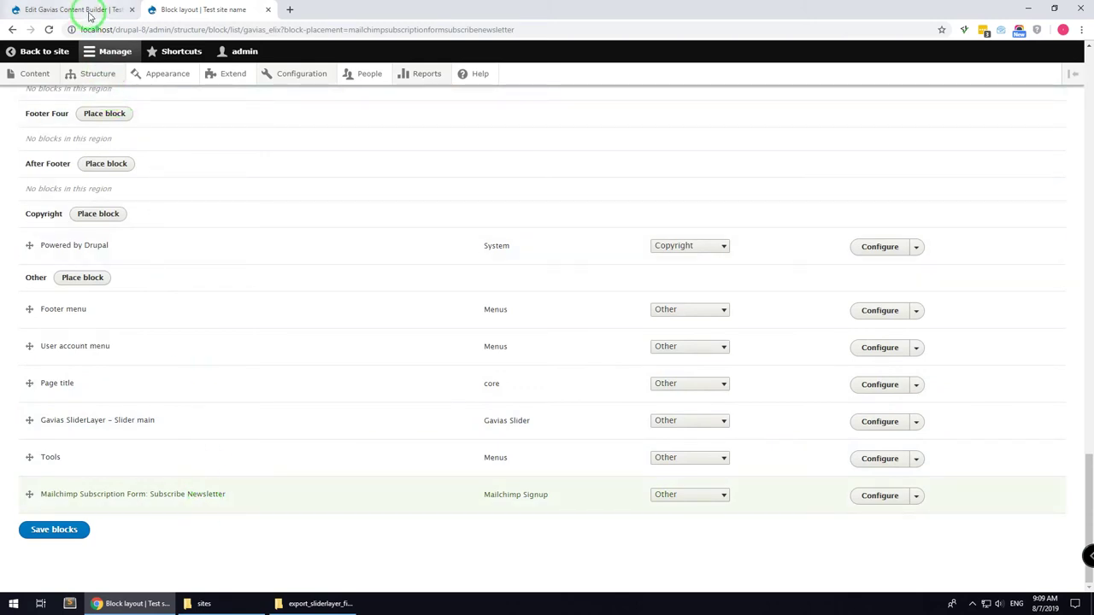
Assign the Mailchimp Subscription Form: Subscribe Newsletter block to the Home Page's Subscribe Newsletter element, save the configuration, and check that section on the page
click(47, 51)
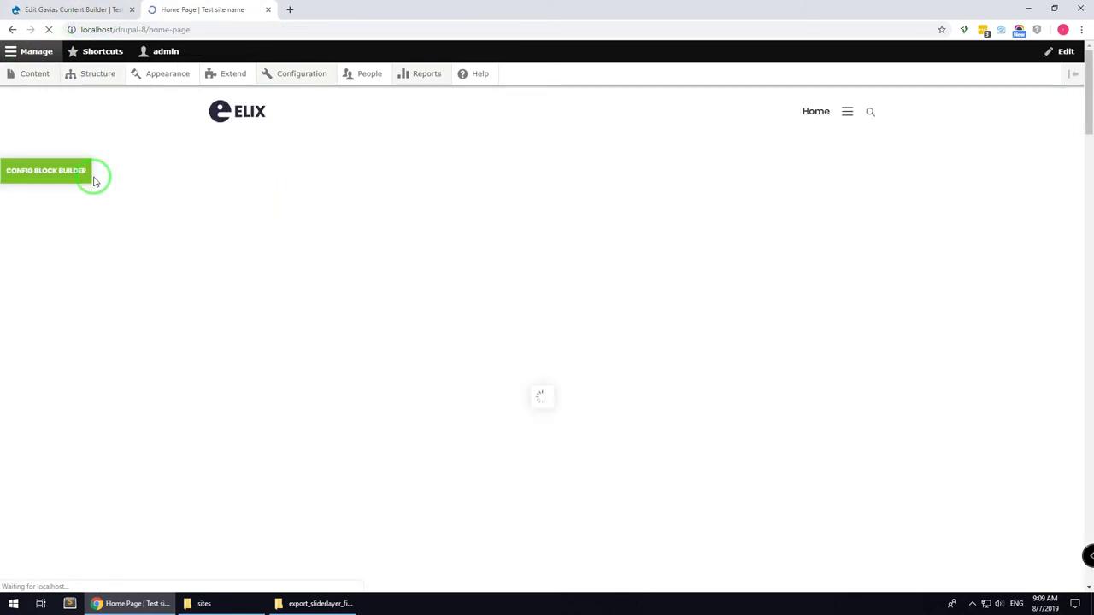
click(31, 171)
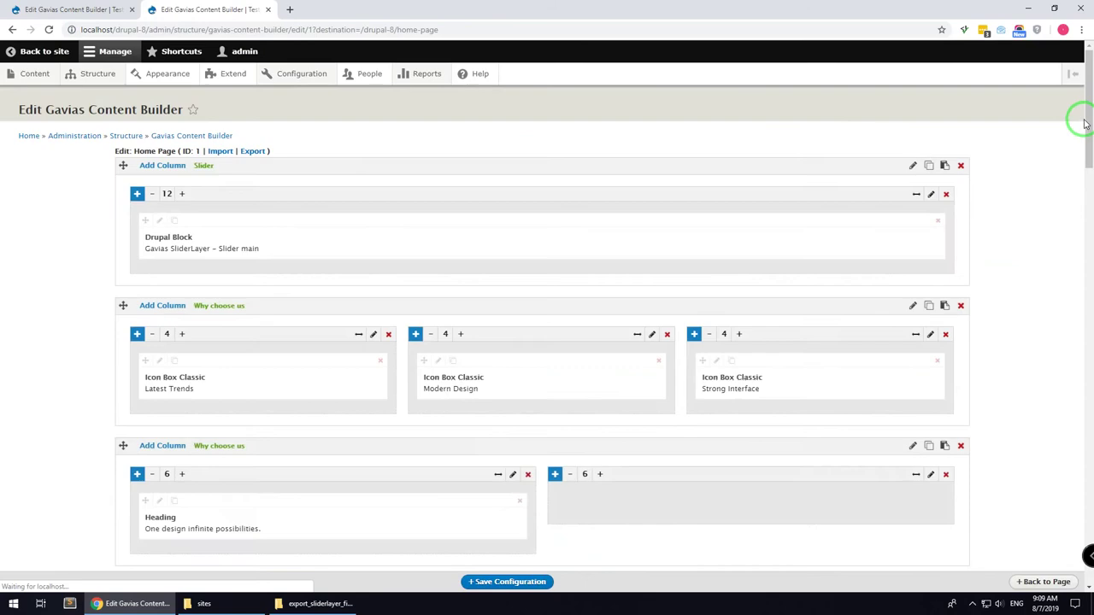
drag(1083, 124, 1087, 512)
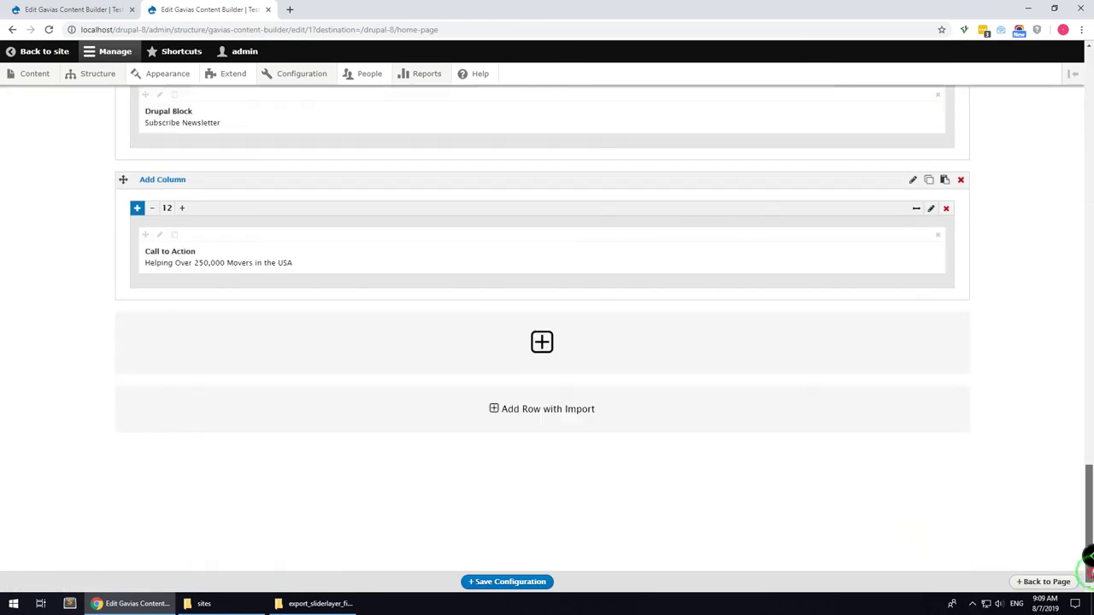
scroll(175, 246, up, 2)
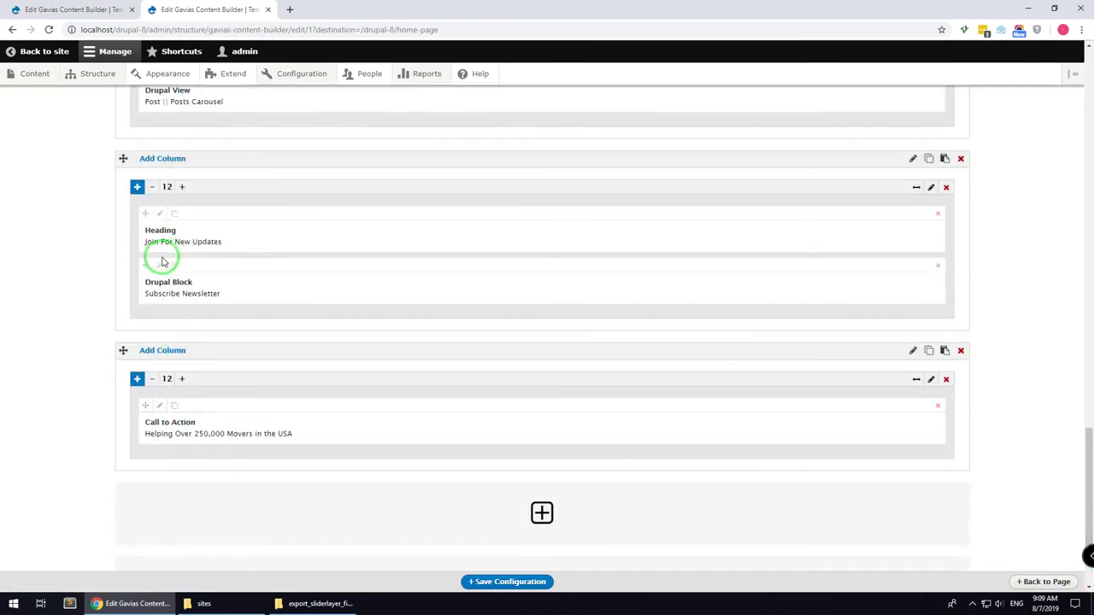
click(159, 262)
click(310, 211)
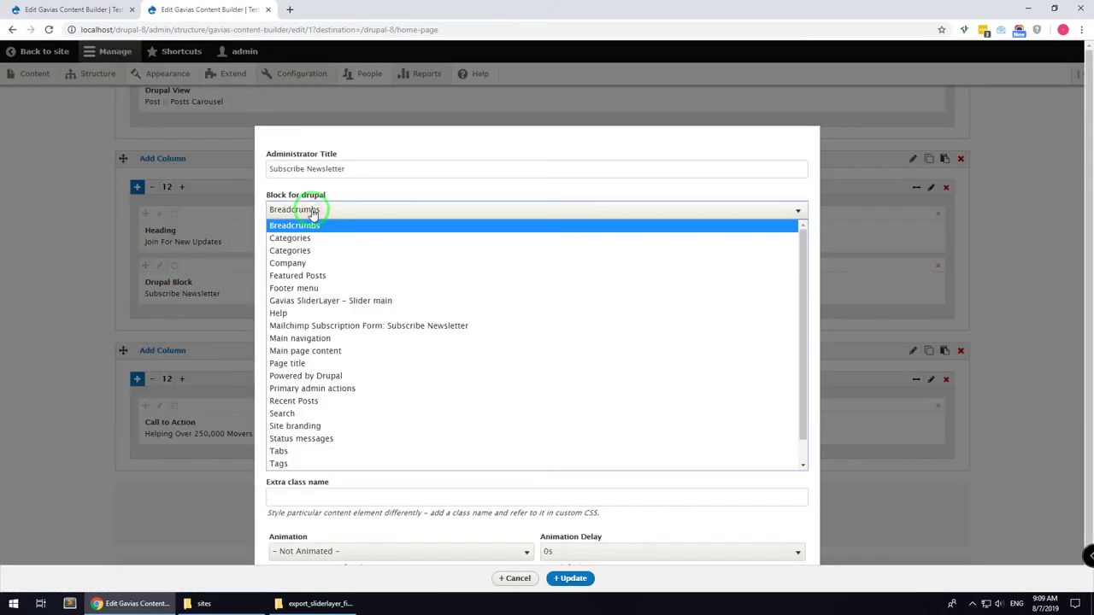
click(346, 325)
click(570, 580)
click(523, 583)
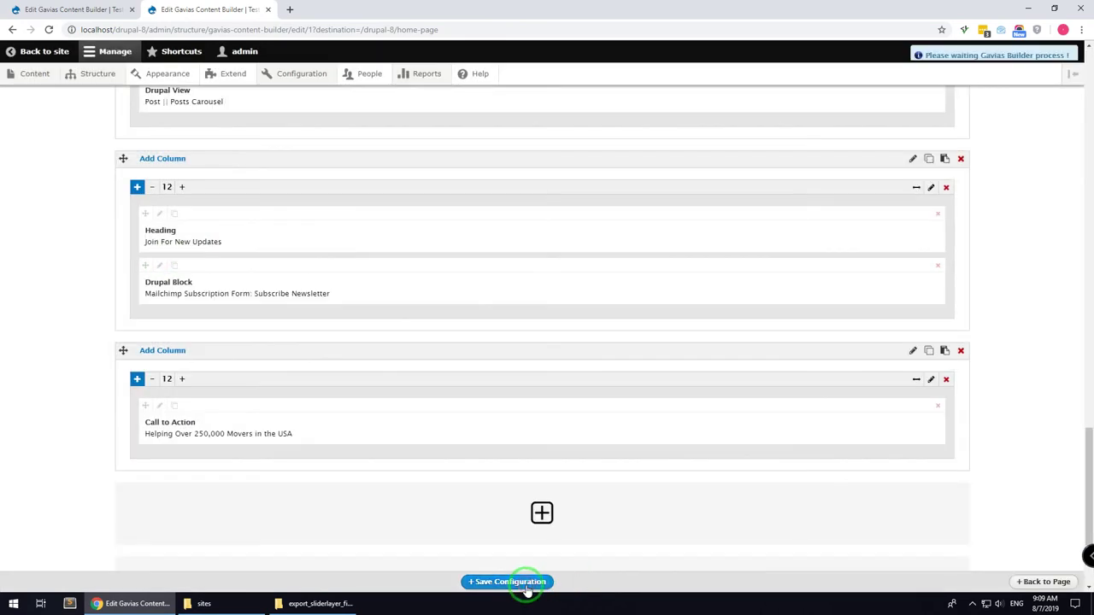
click(1044, 582)
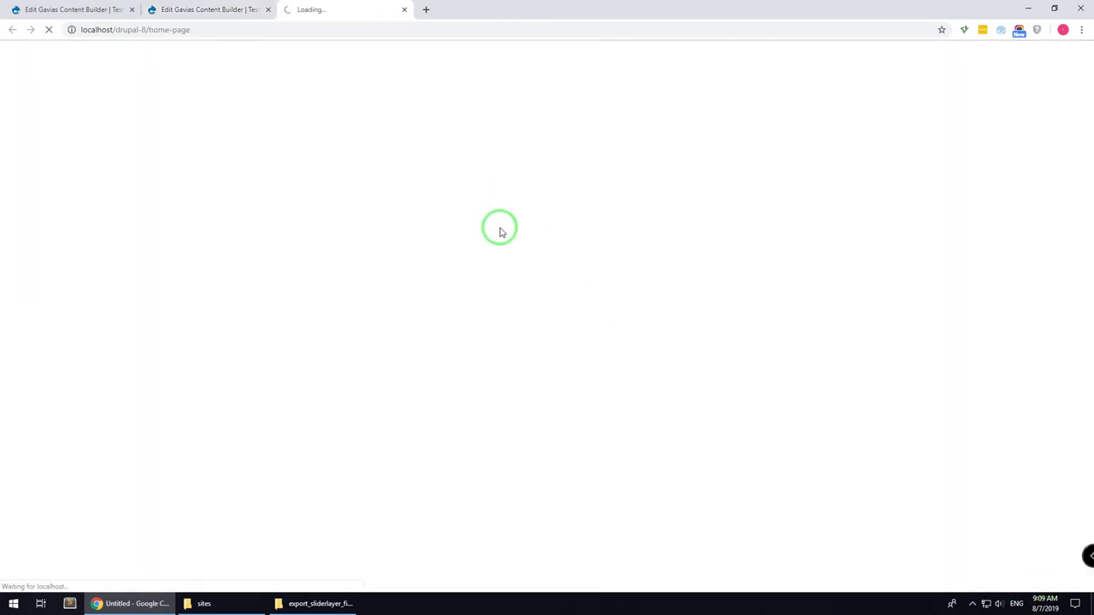
drag(1086, 205, 1086, 547)
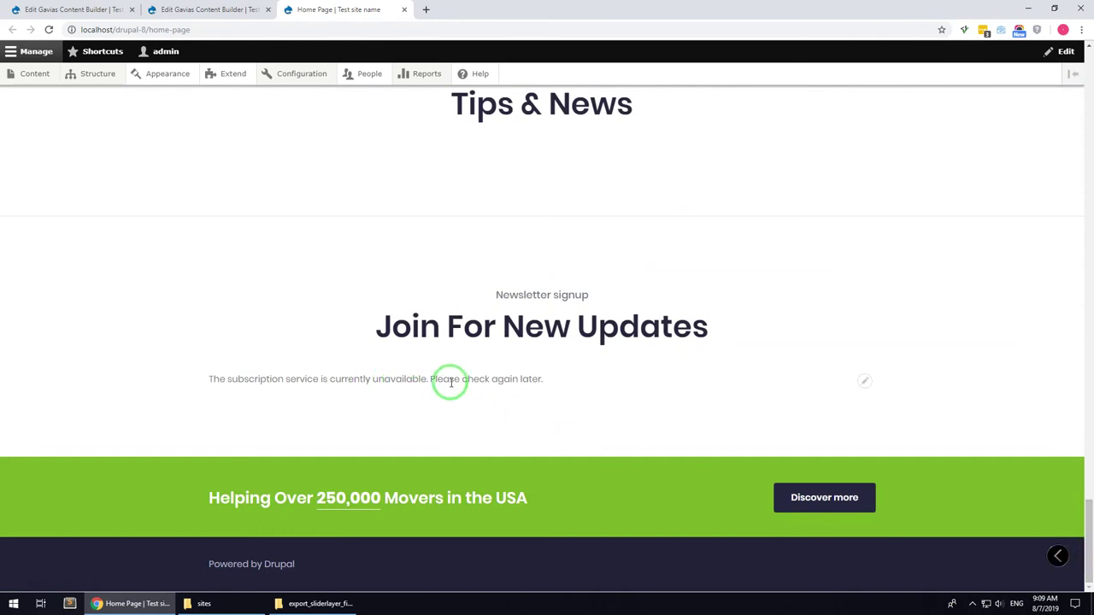
Enter the Mailchimp API key in the Mailchimp web service configuration and save it
mouse_move(282, 78)
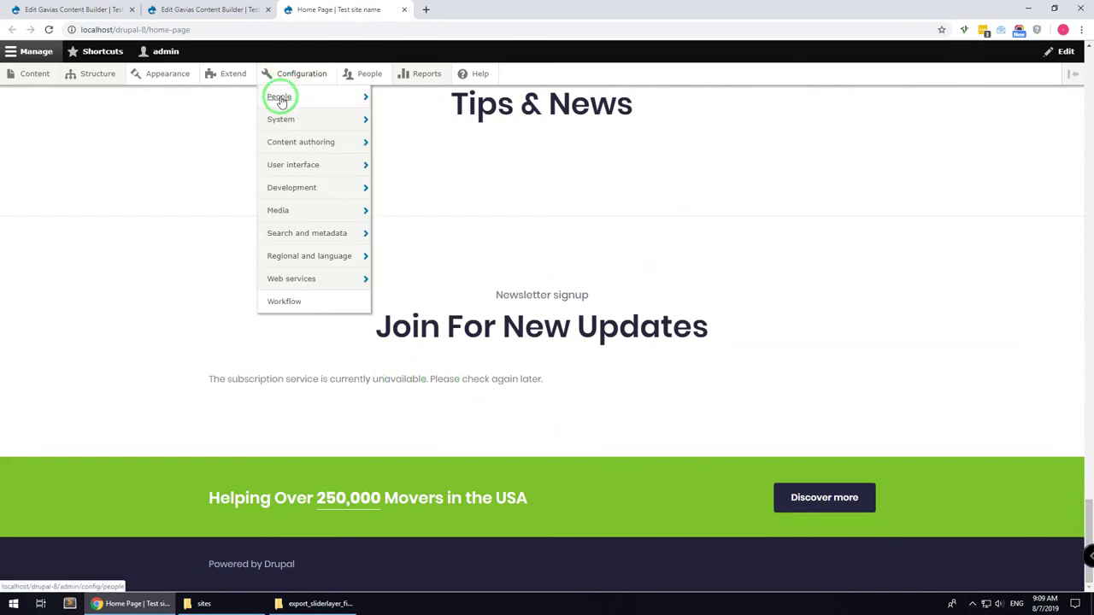
mouse_move(293, 143)
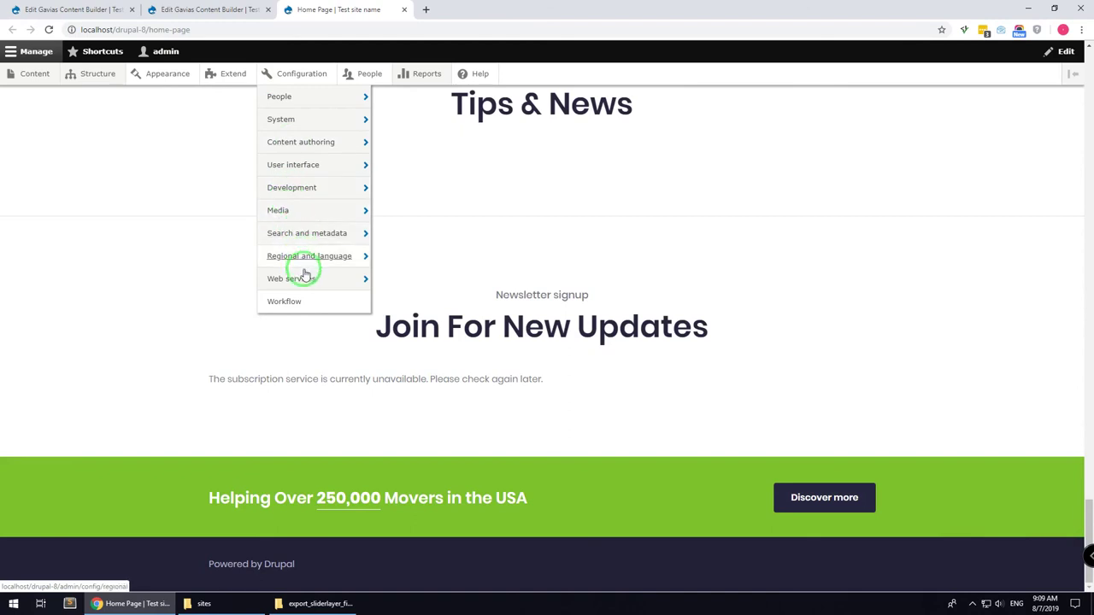
mouse_move(312, 279)
click(400, 279)
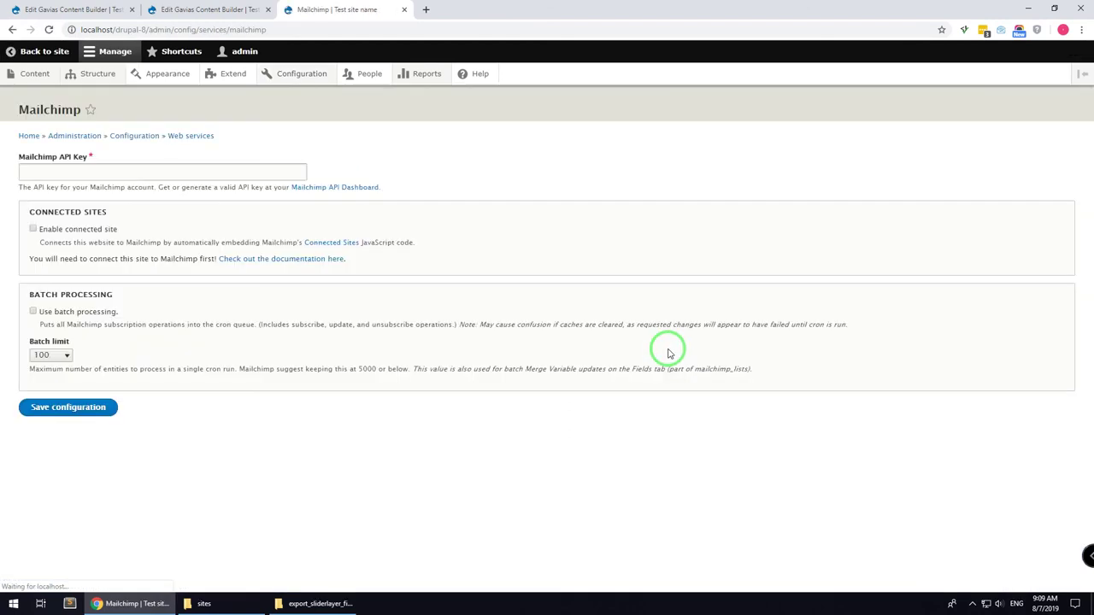
click(300, 167)
key(ctrl+v)
click(62, 407)
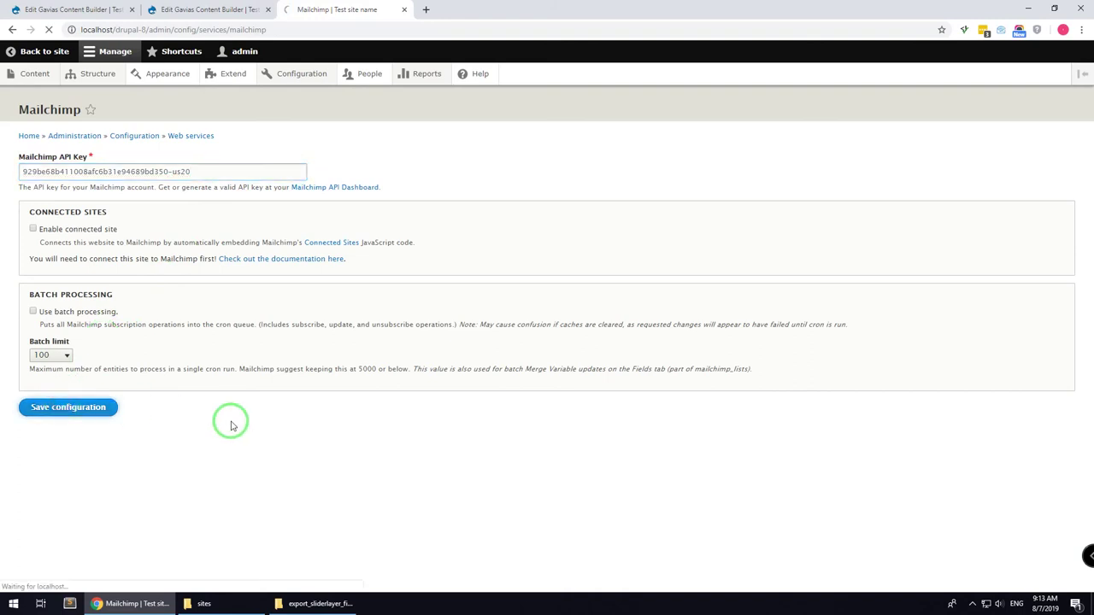
Open the site's Home Page in a new tab and check the newsletter signup form and the main slider
right_click(39, 53)
click(81, 61)
click(459, 9)
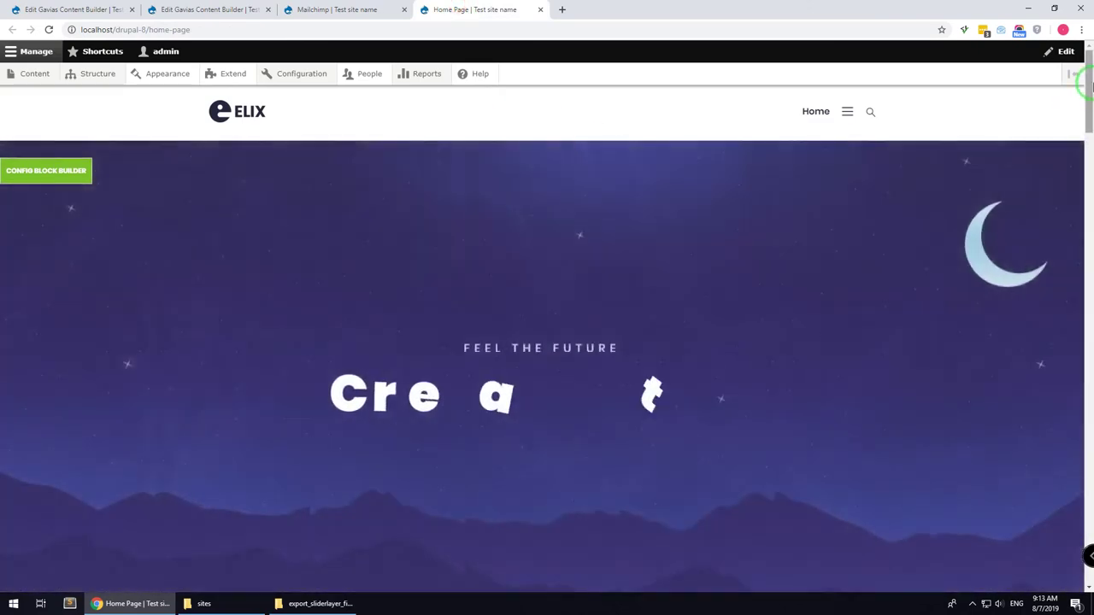
drag(1090, 85, 1081, 544)
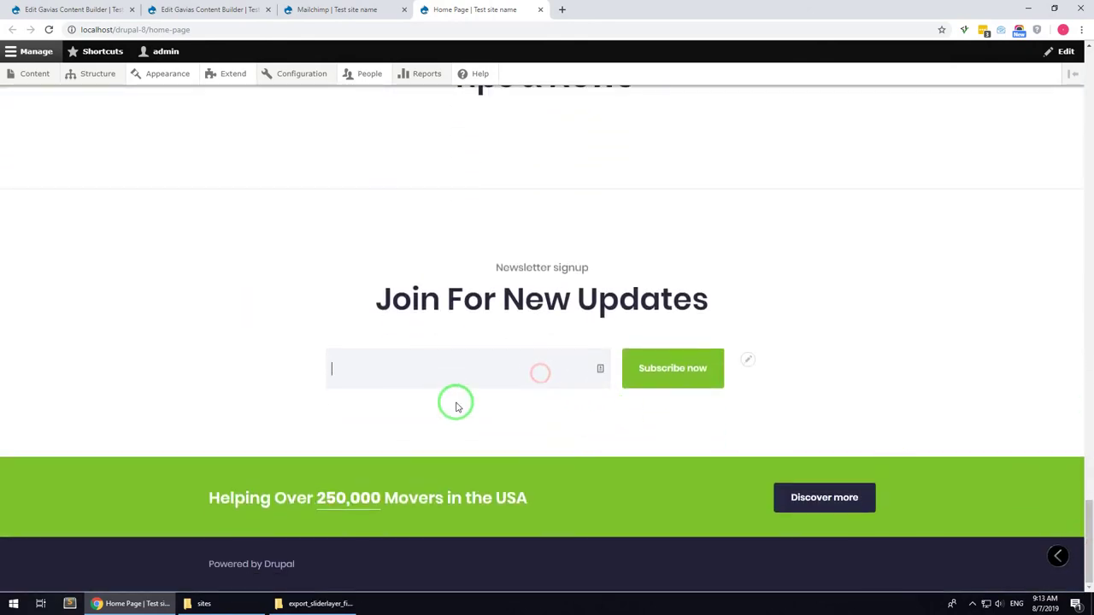
drag(1090, 507, 1086, 69)
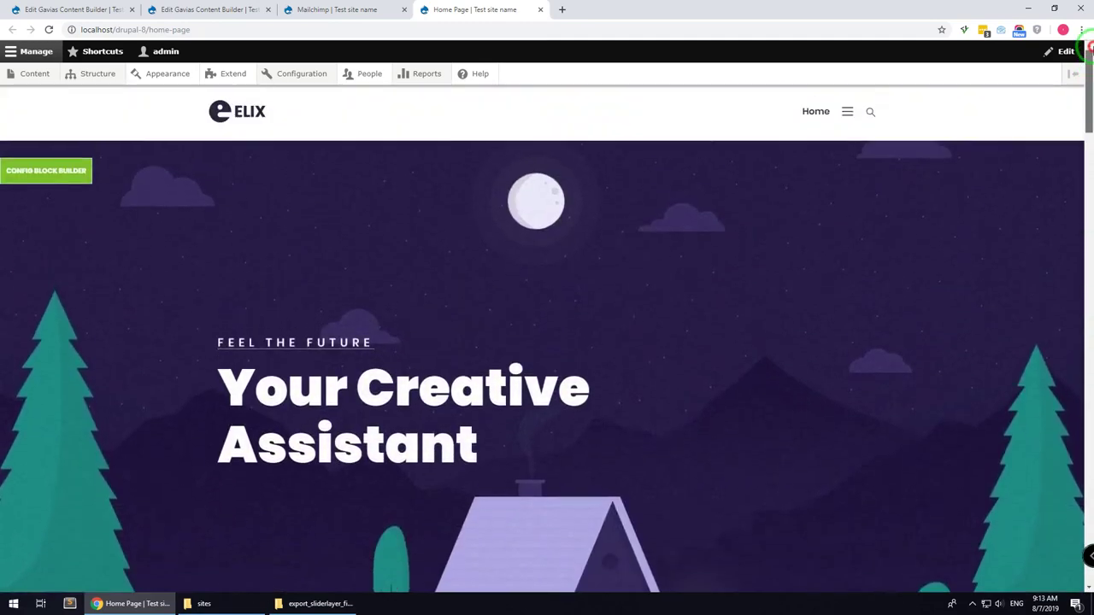